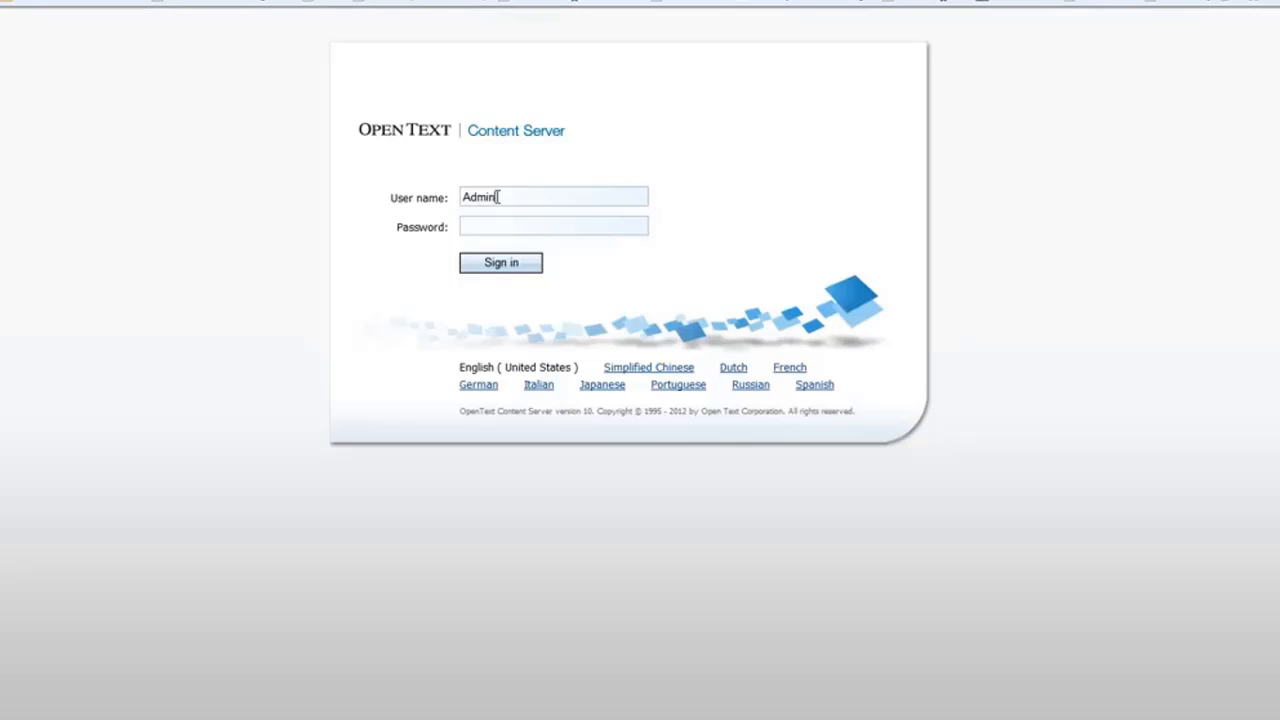
Sign in with the administrator user name and password, correcting a mistyped password character.
key("Tab")
type("*")
key("BackSpace")
type("********")
key("Tab")
key("Return")
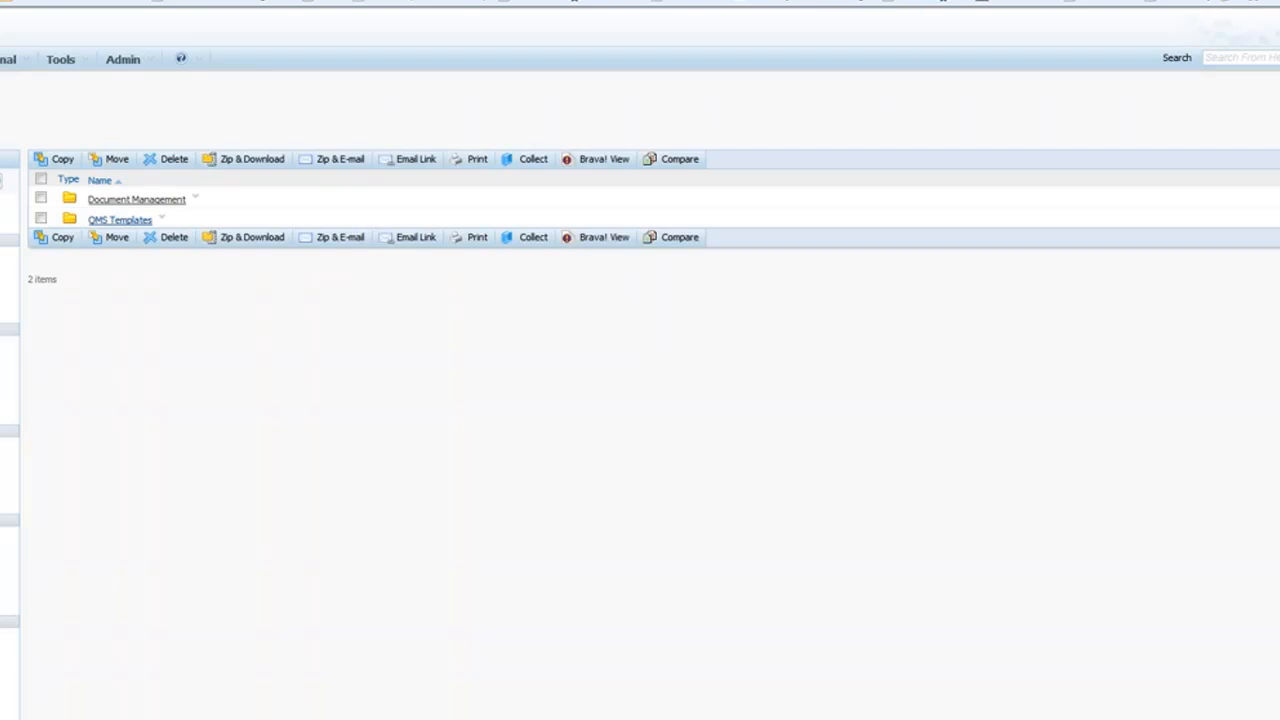
Open Content Server Administration from the Admin menu, confirming with the administrator password.
left_click(146, 62)
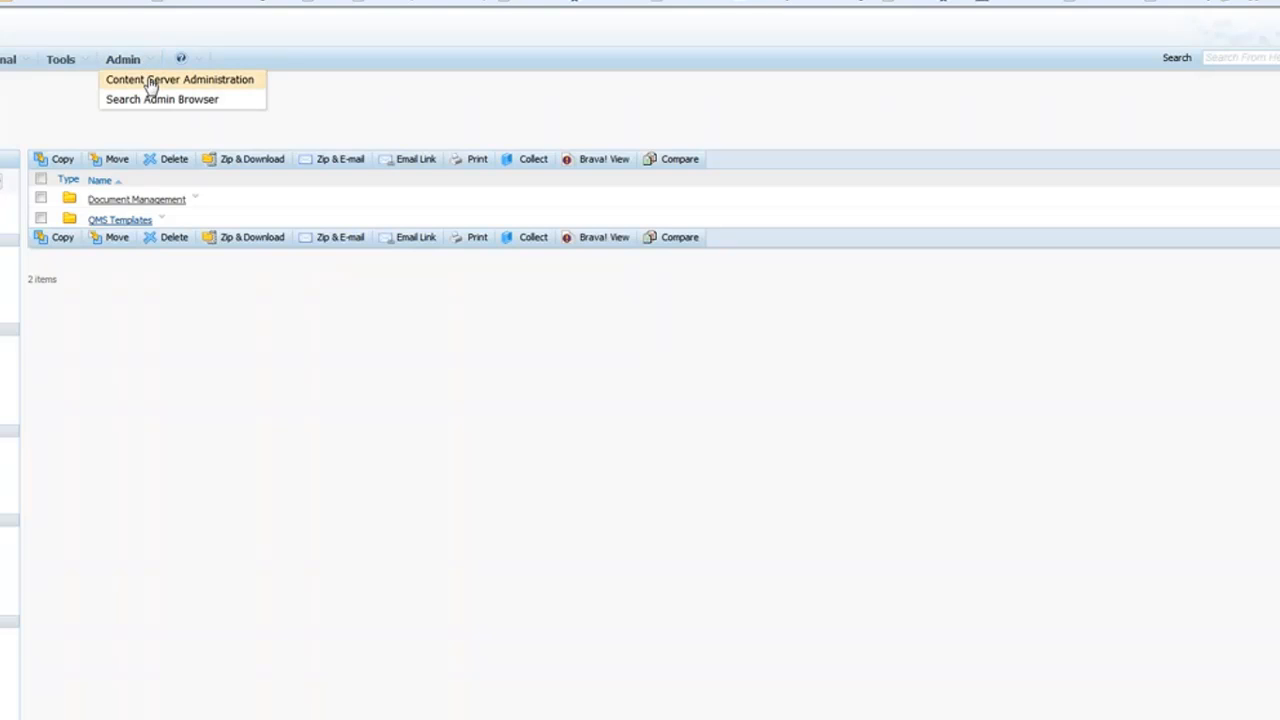
left_click(150, 82)
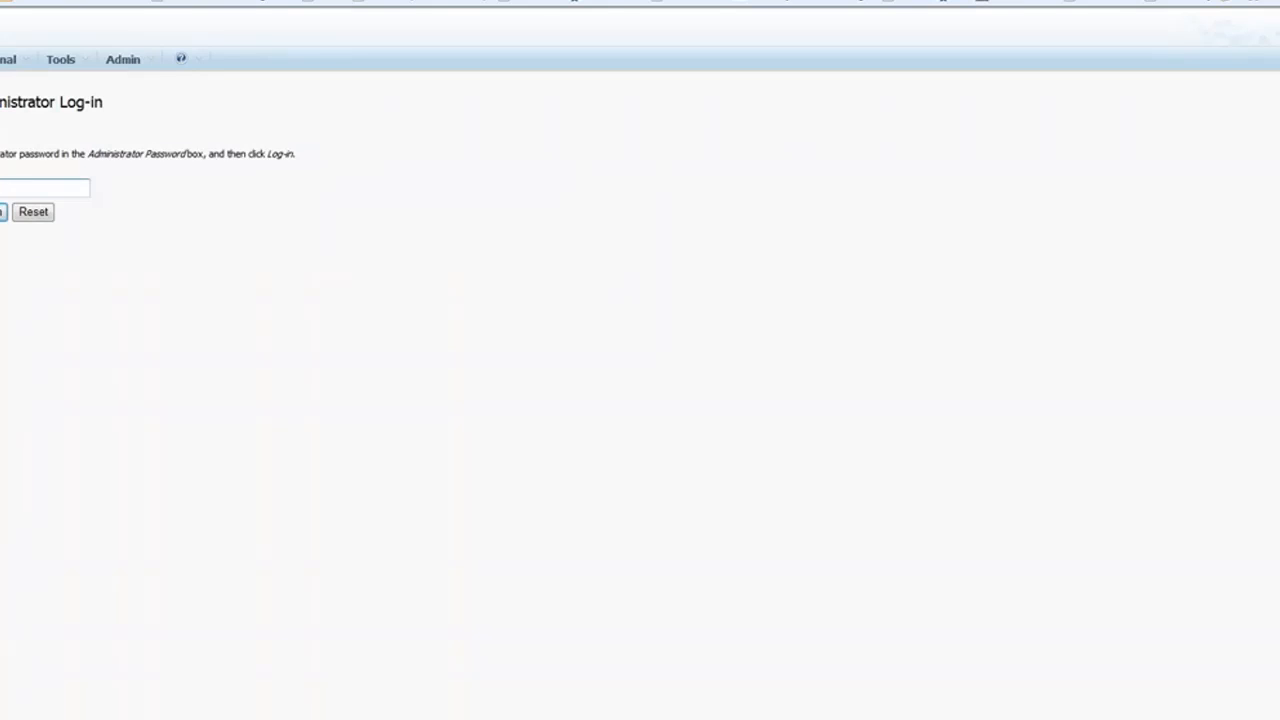
type("admin")
key("Return")
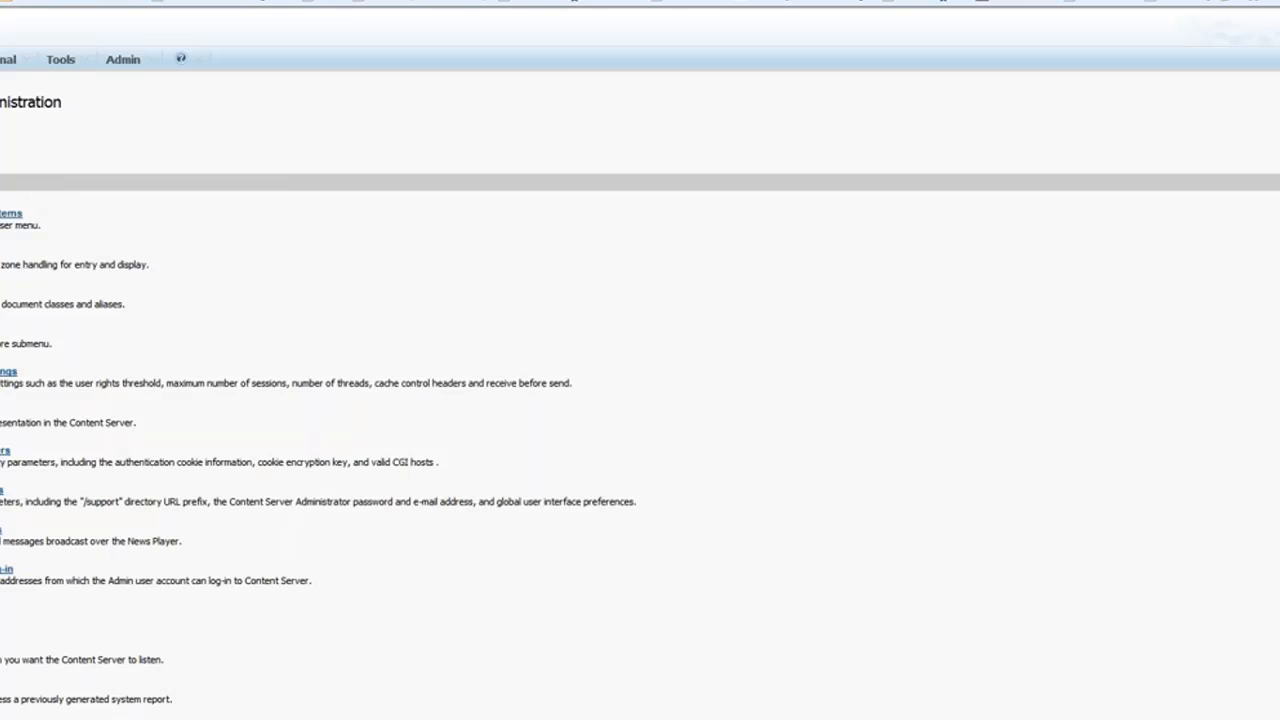
Scroll down the administration page toward the section listing ID Generator.
scroll(5, 459, "down", 2)
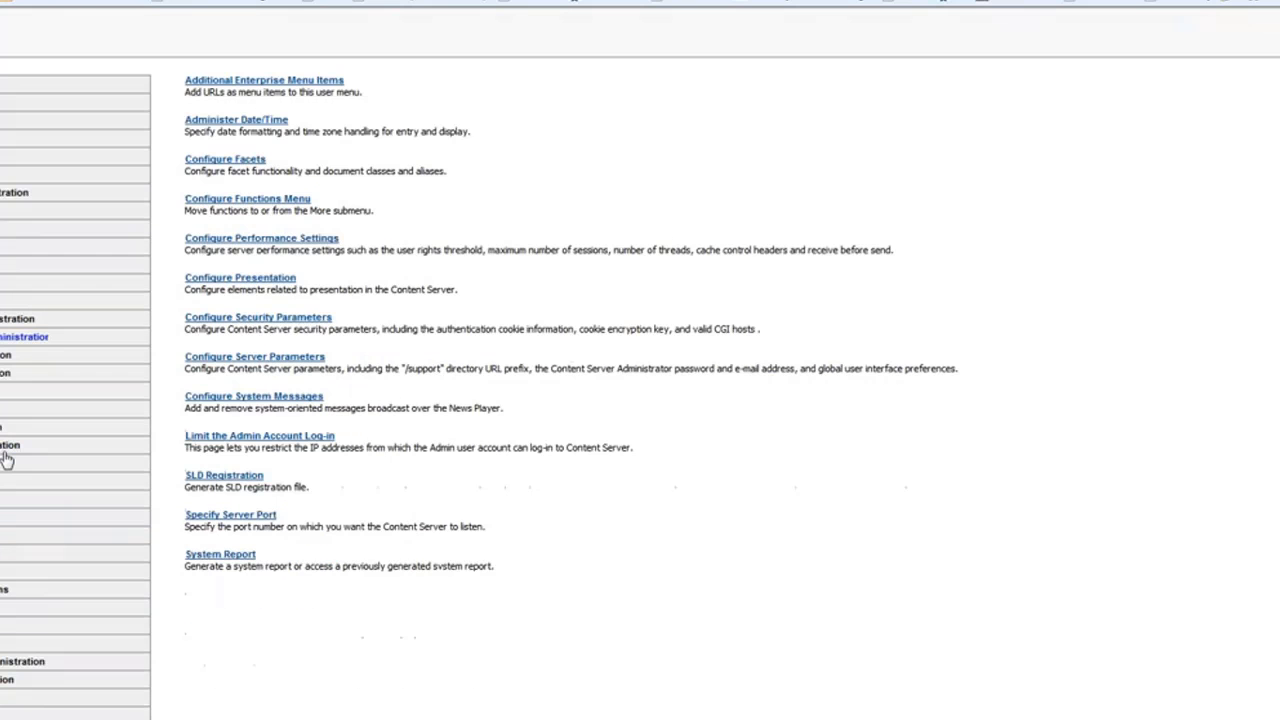
scroll(5, 459, "down", 2)
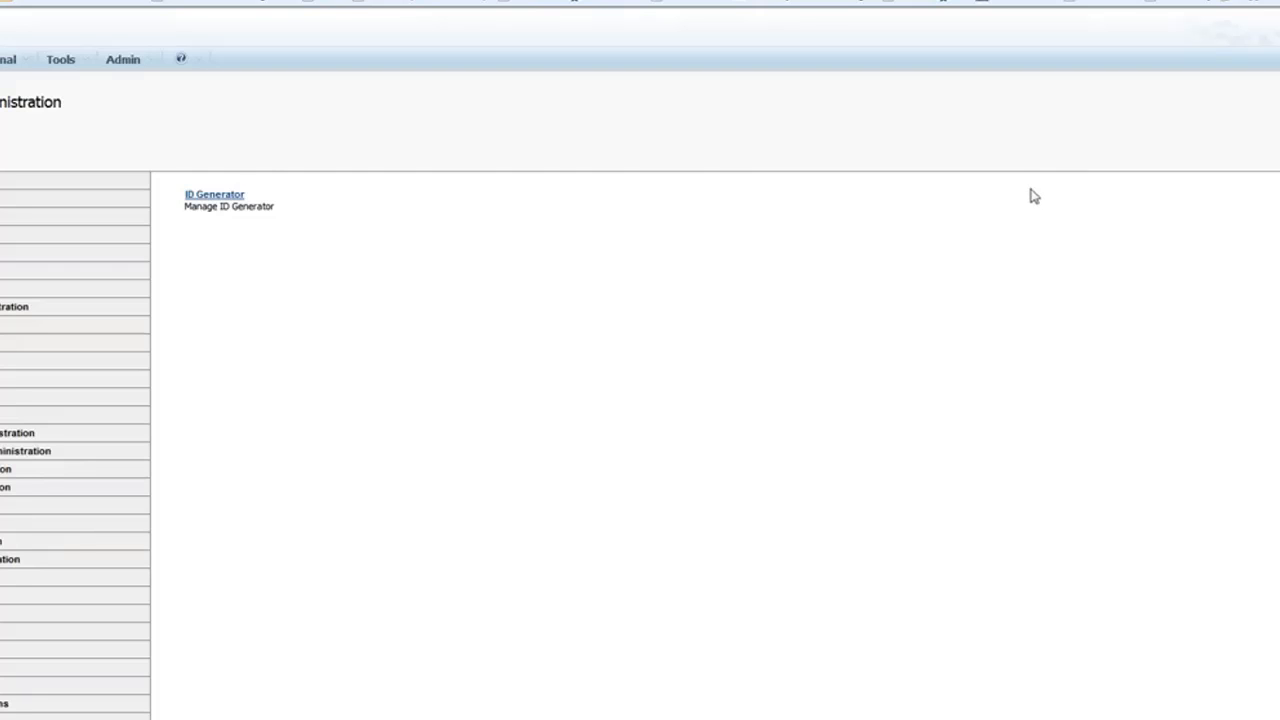
left_click(231, 198)
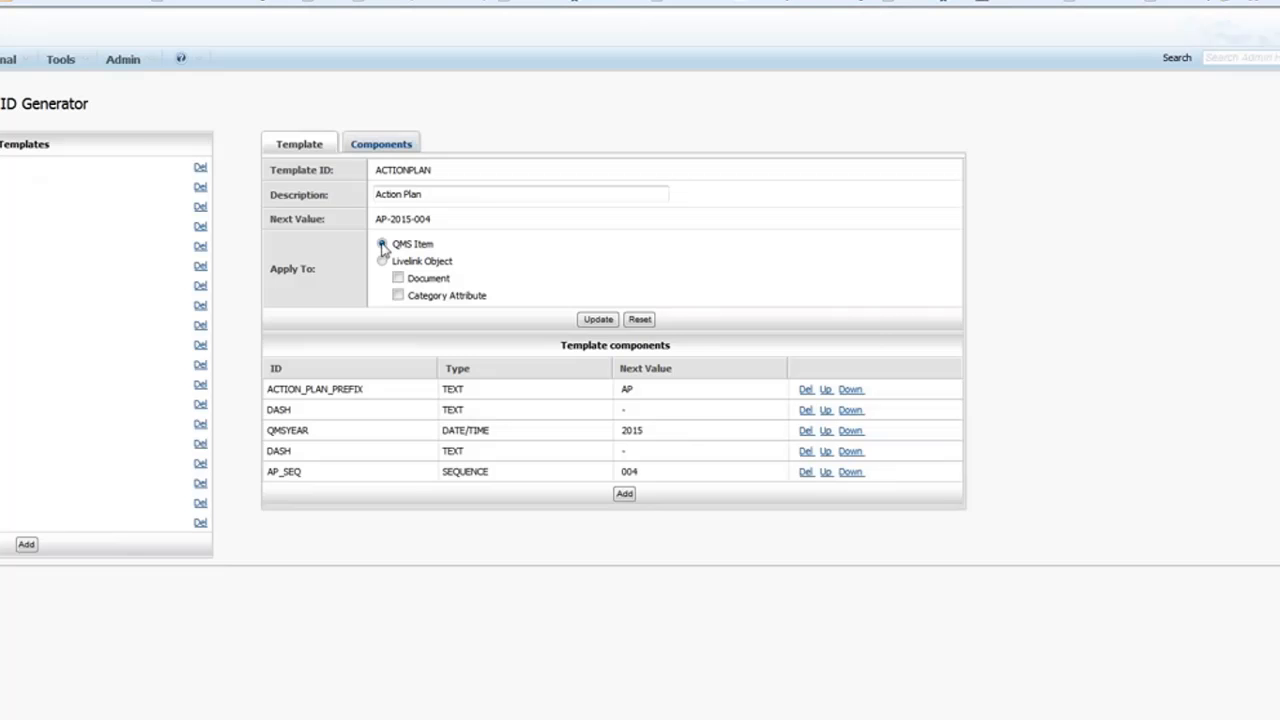
left_click(441, 194)
left_click(2, 345)
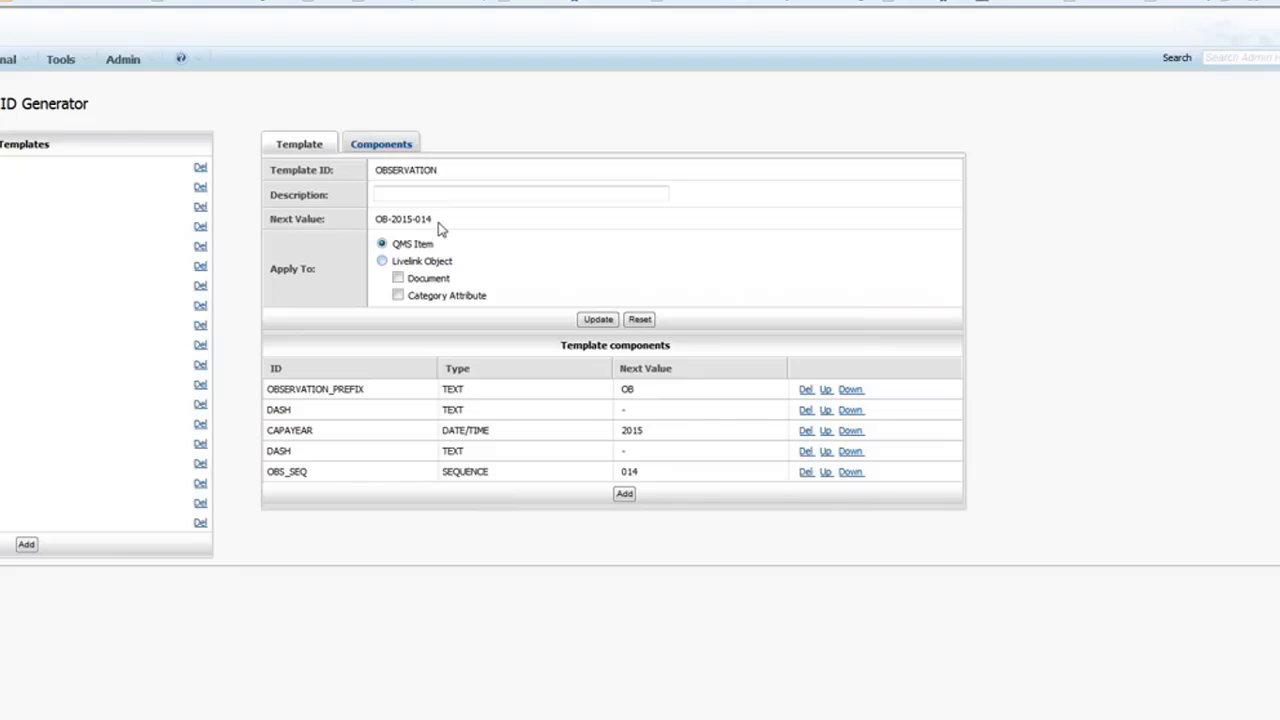
left_click_drag(437, 220, 370, 226)
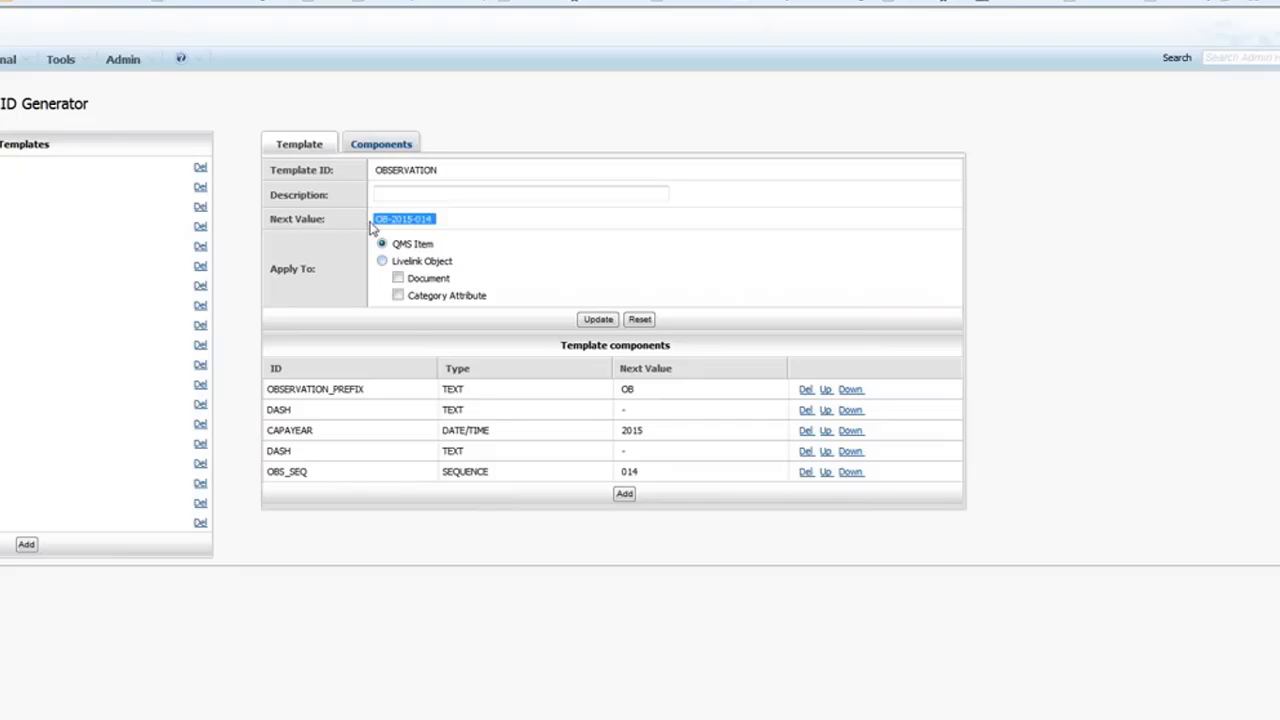
double_click(627, 389)
left_click_drag(655, 437, 622, 437)
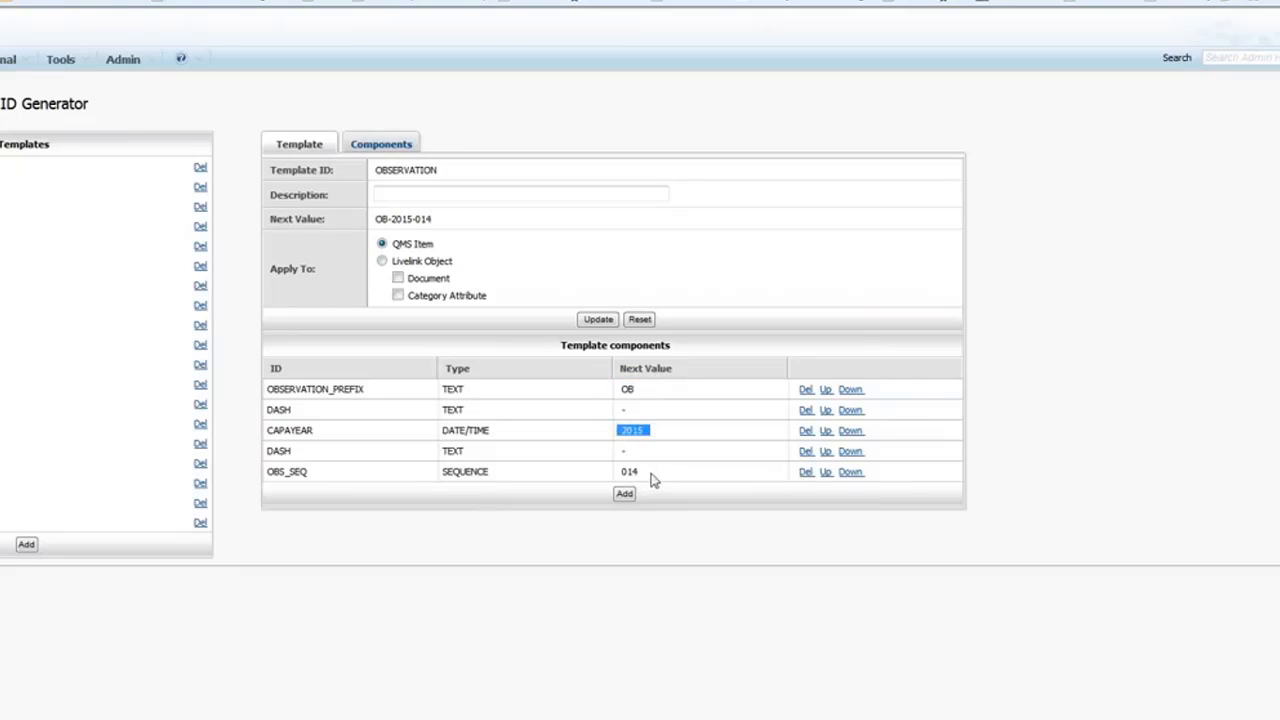
left_click_drag(654, 479, 626, 478)
left_click(74, 283)
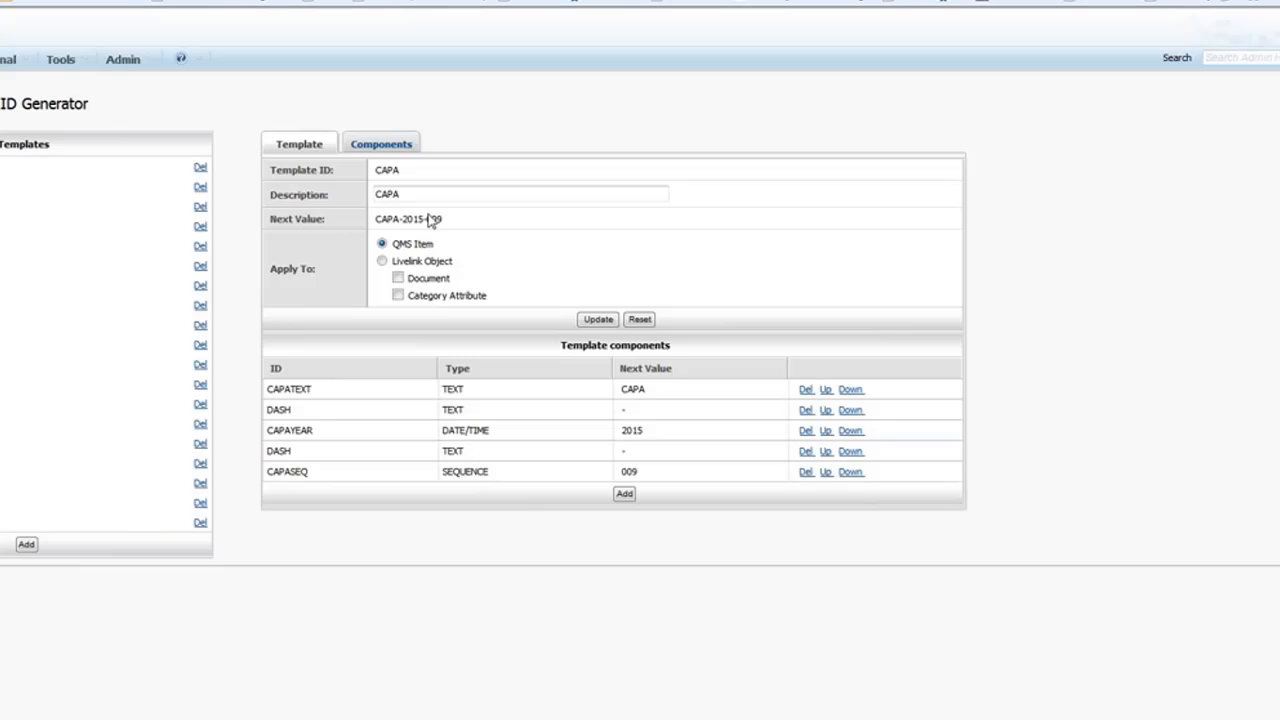
left_click_drag(417, 196, 340, 195)
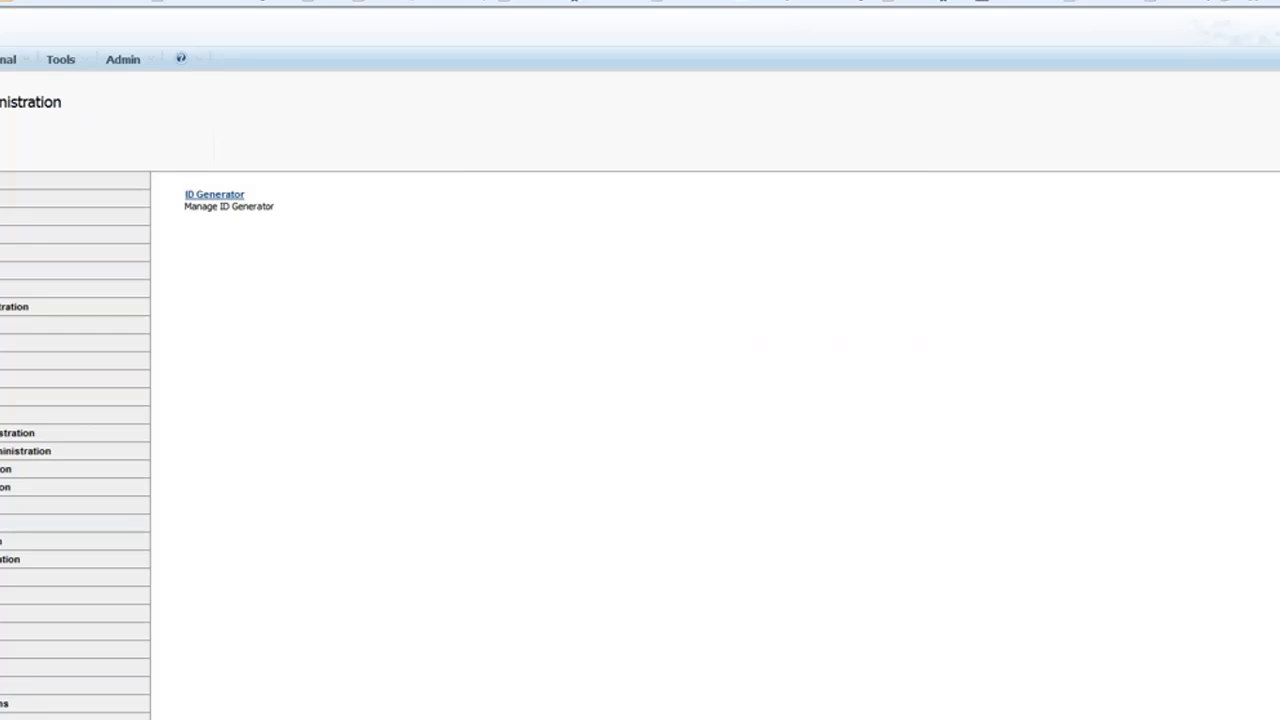
Scroll down and open QMS Volumes, showing QMS Entity Volume and Hierarchy Volume as Created.
scroll(640, 400, "down", 3)
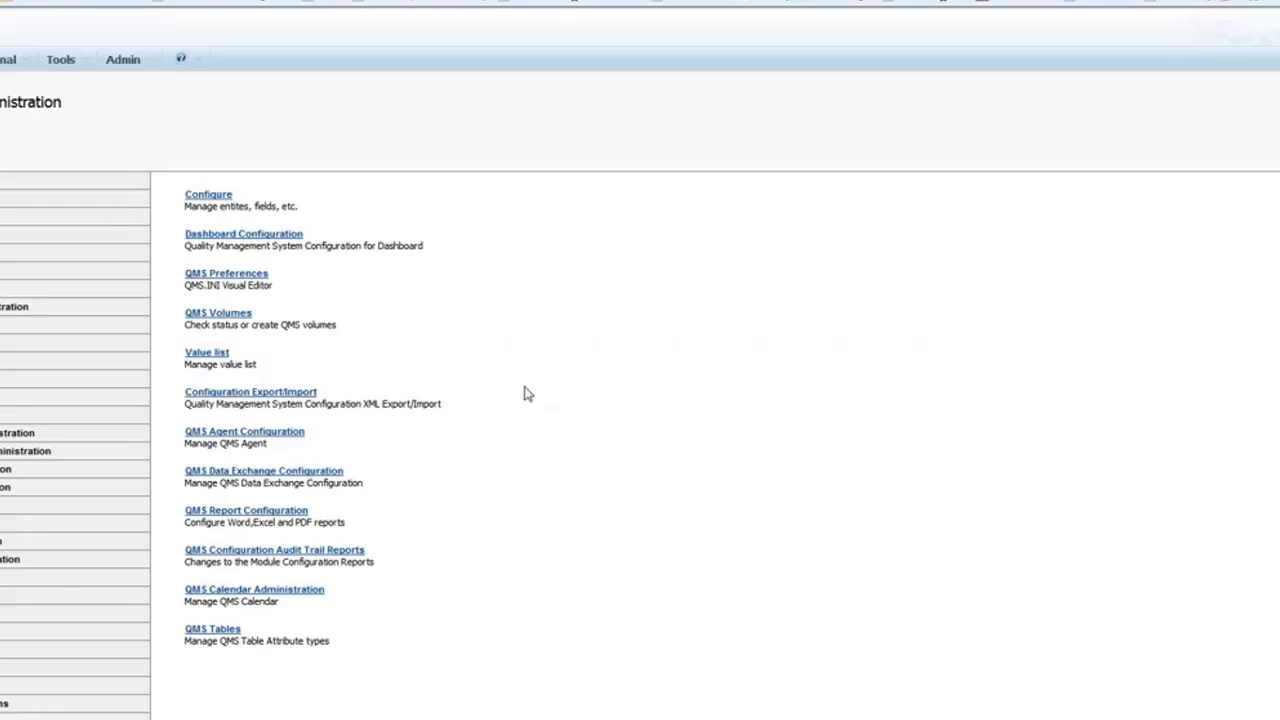
left_click(242, 318)
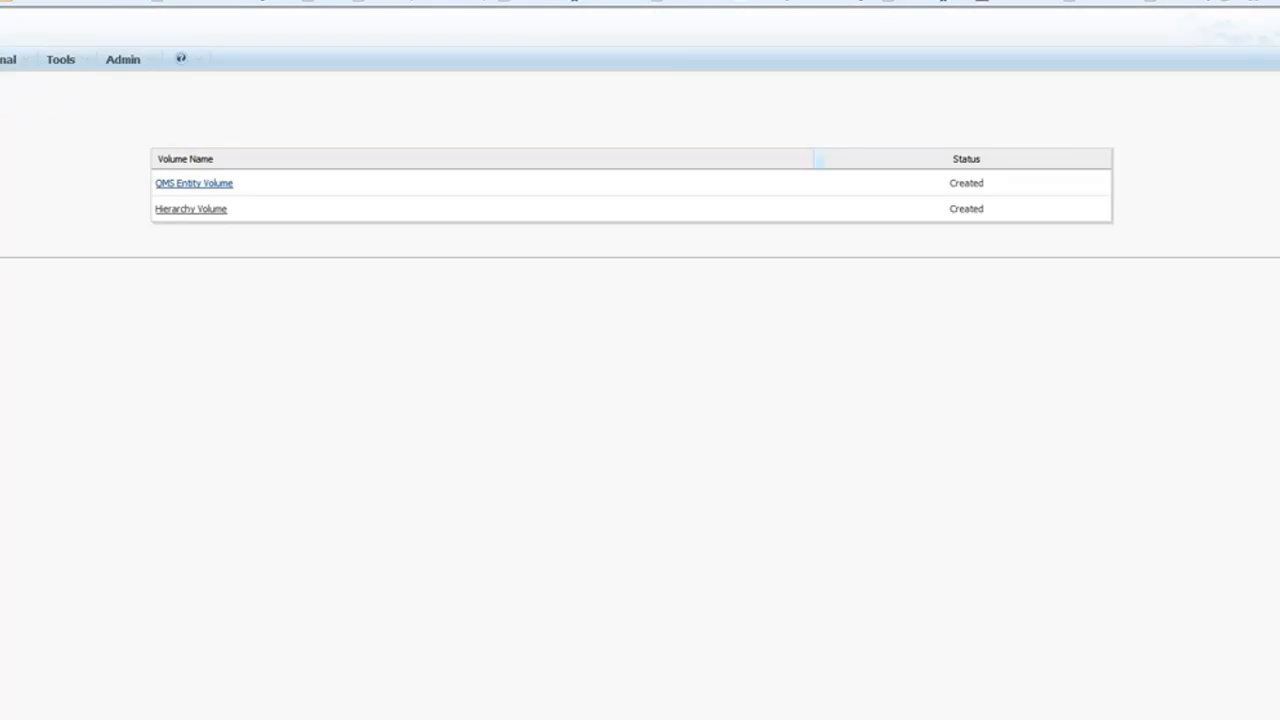
Open QMS Entity Volume, then its Boston folder with four CAPA-2015 records.
left_click(205, 188)
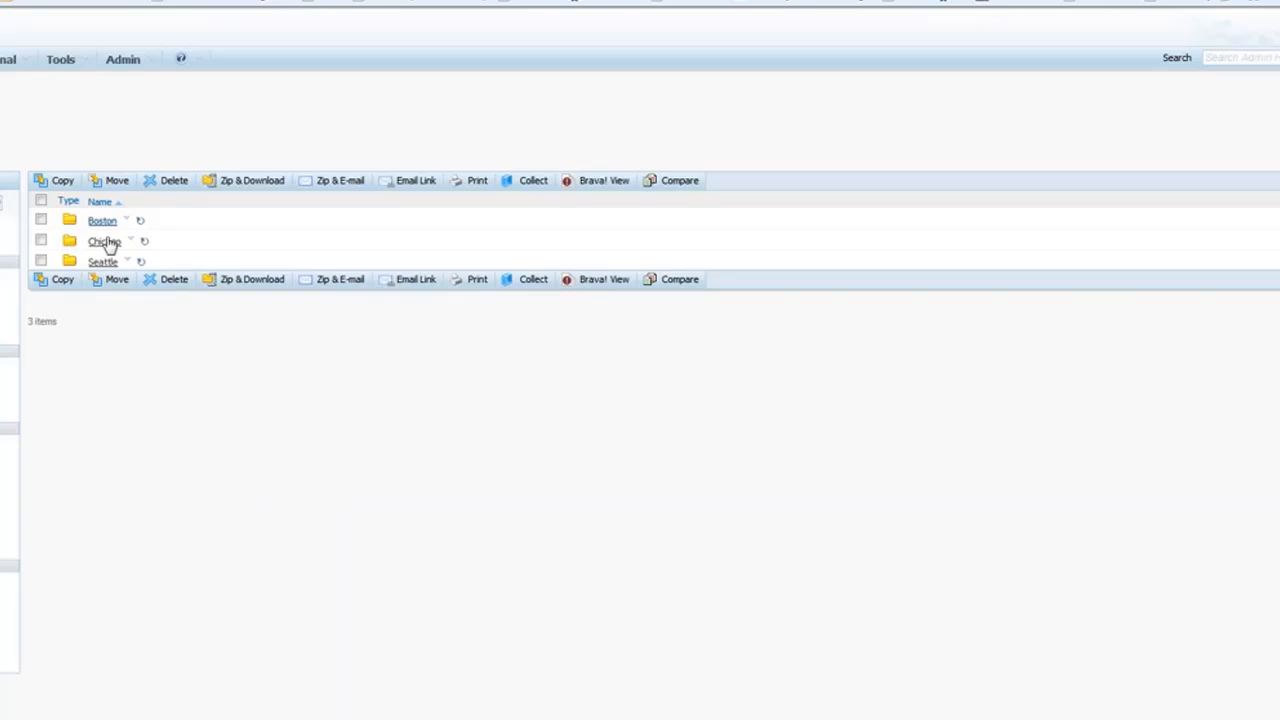
left_click(102, 220)
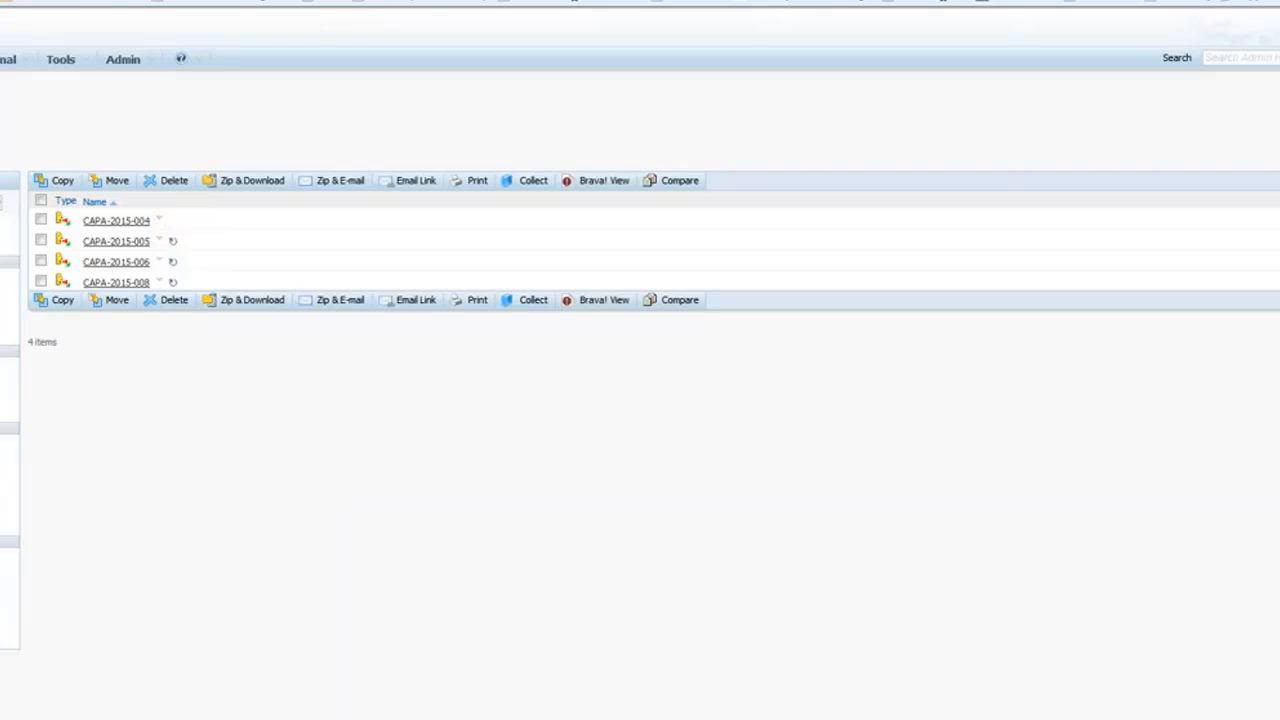
Review the QMS Value list in Content Server Administration, then open the Configuration Audit Trail Reports.
left_click(155, 63)
left_click(138, 86)
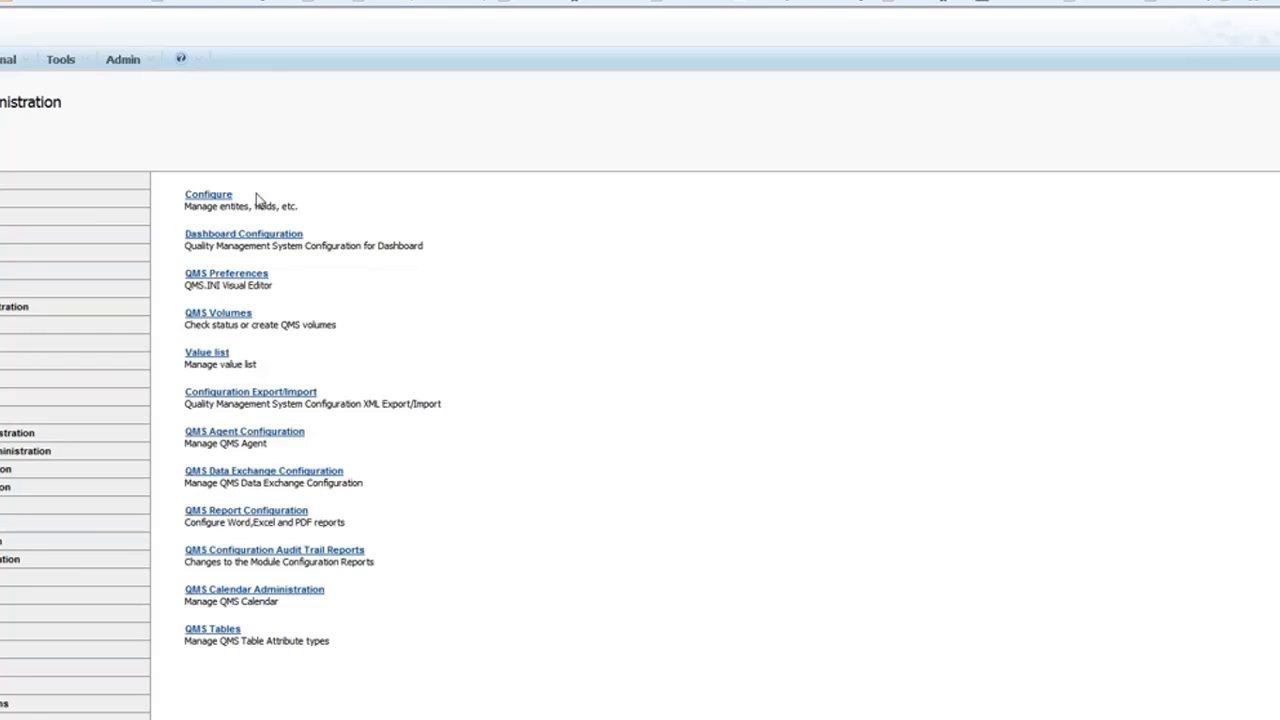
left_click(207, 353)
left_click(322, 552)
Open QMS Calendar Administration from the QMS administration links.
left_click(272, 588)
Open Configure for ISO_DOCUMENT and list its fields, such as DOC_TITLE and EFFECTIVE_DATE.
left_click(216, 198)
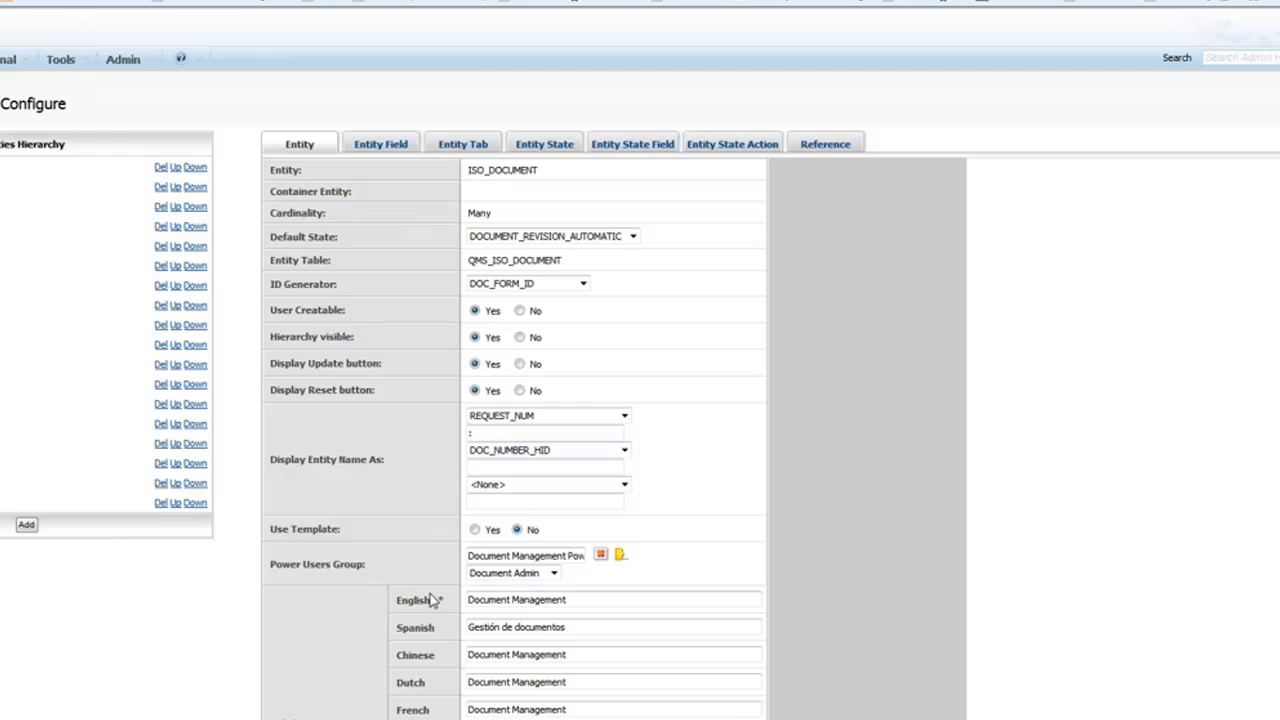
scroll(432, 598, "down", 3)
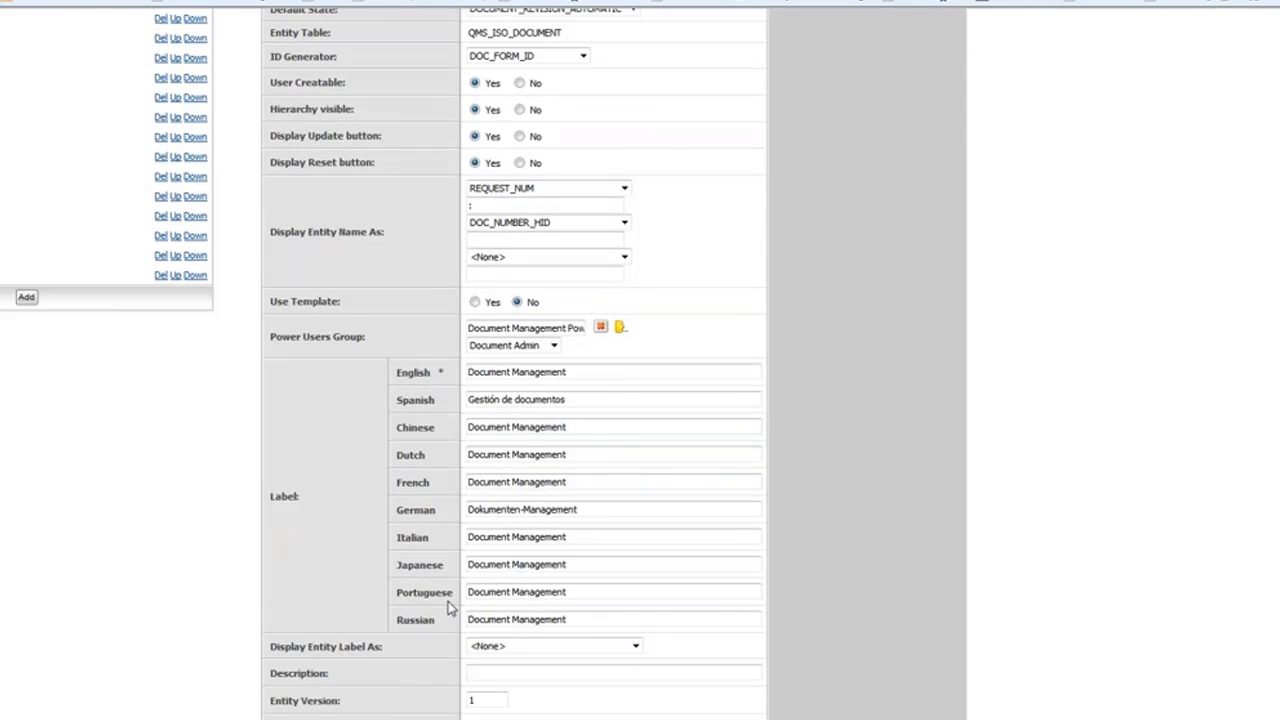
scroll(450, 607, "up", 3)
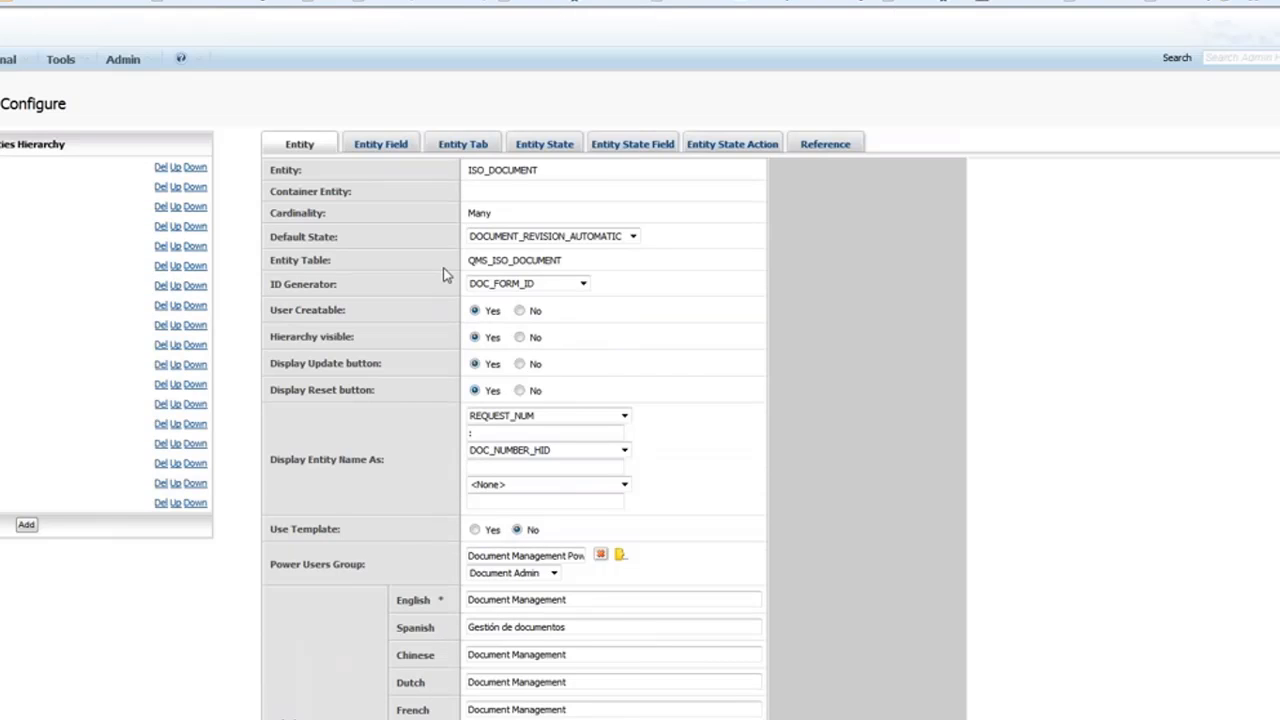
left_click(384, 147)
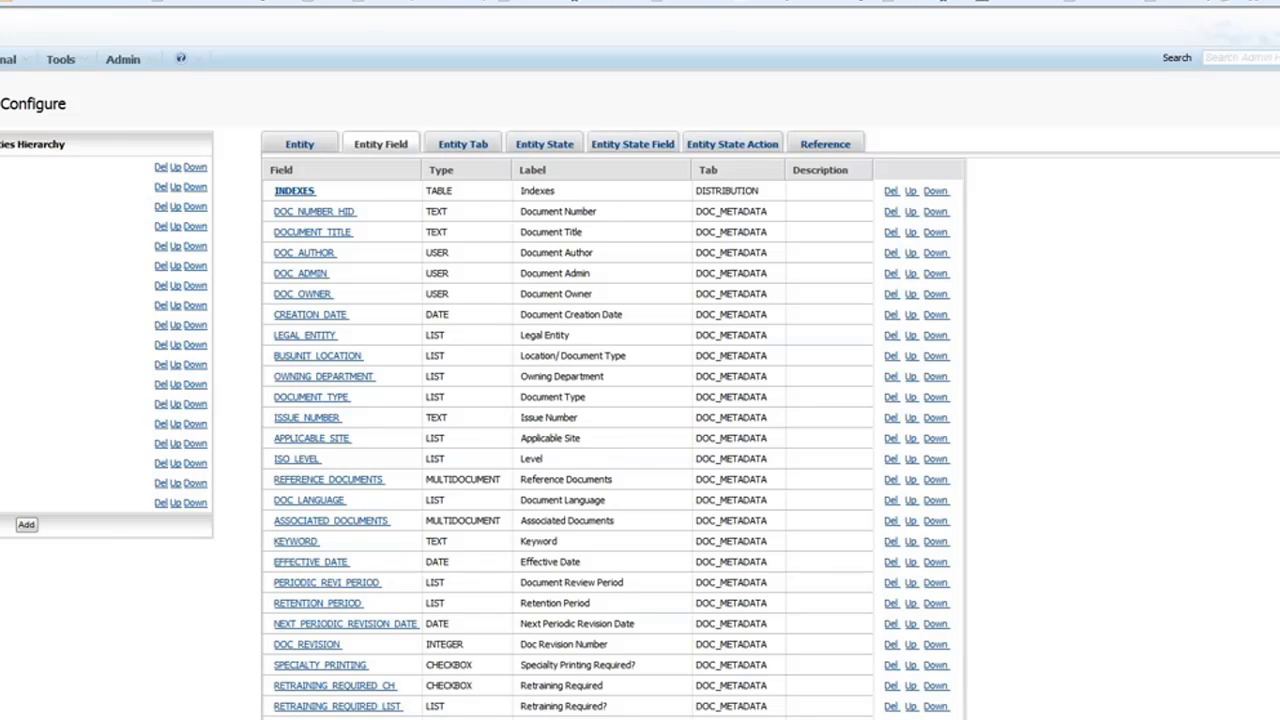
Review the ISO_DOCUMENT entity's Entity Tab and Entity State definitions.
left_click(477, 148)
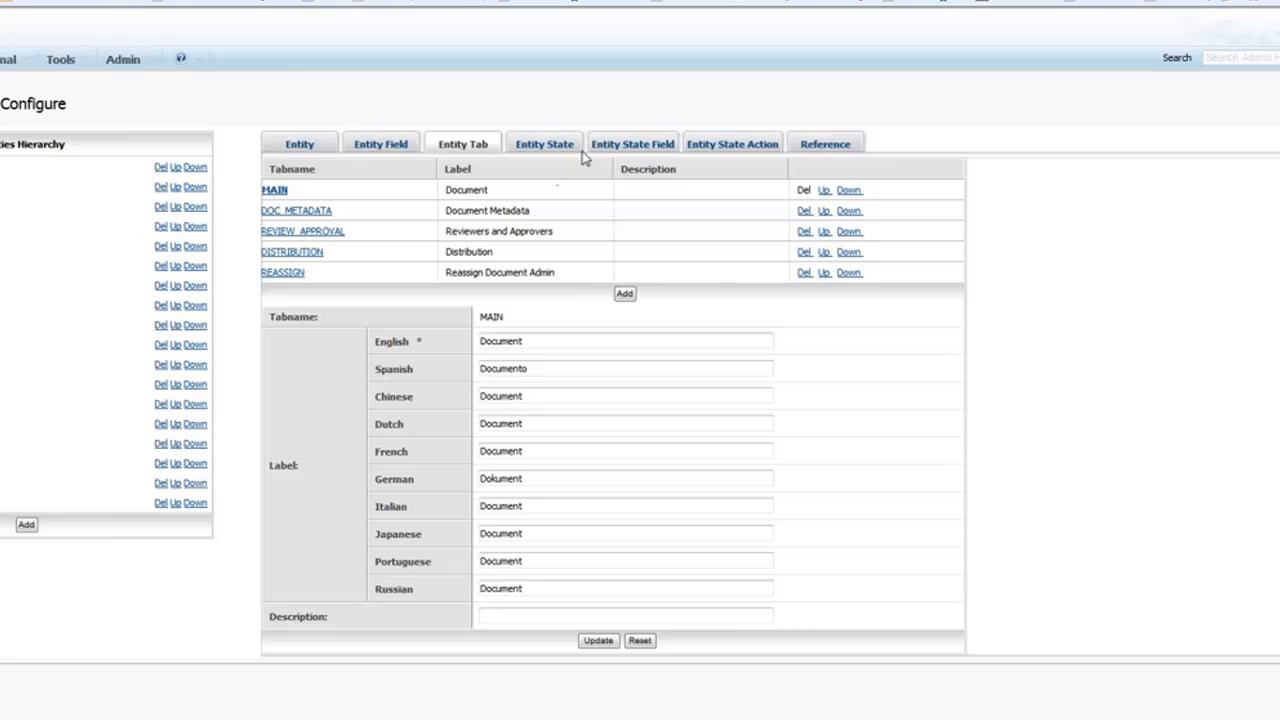
left_click(557, 148)
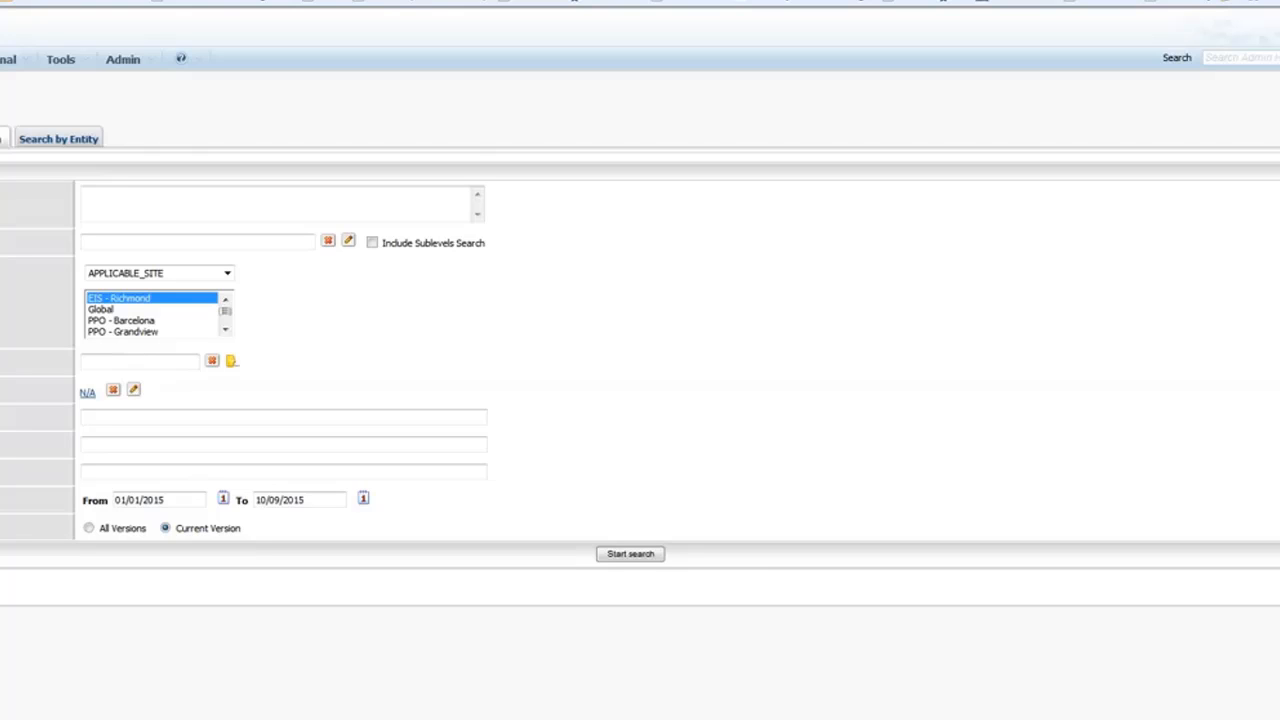
Search records by entity with site Boston, returning four Boston CAPA-2015 results.
left_click(53, 143)
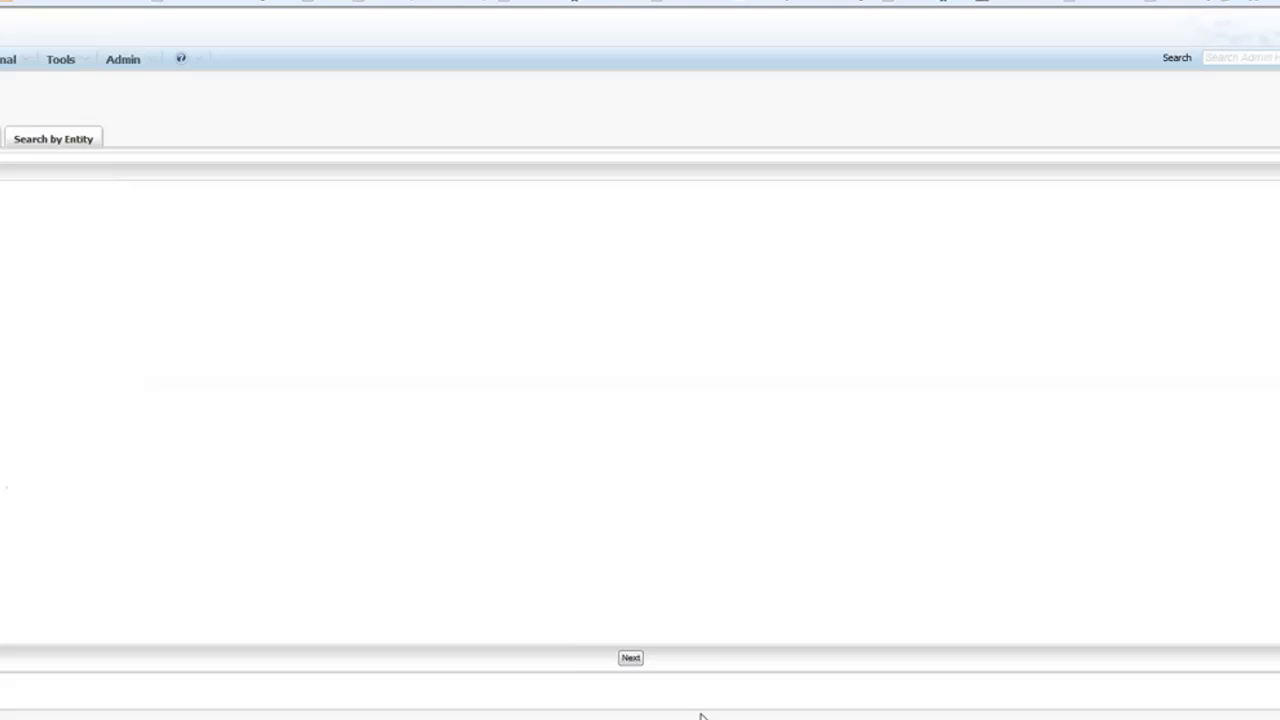
left_click(631, 658)
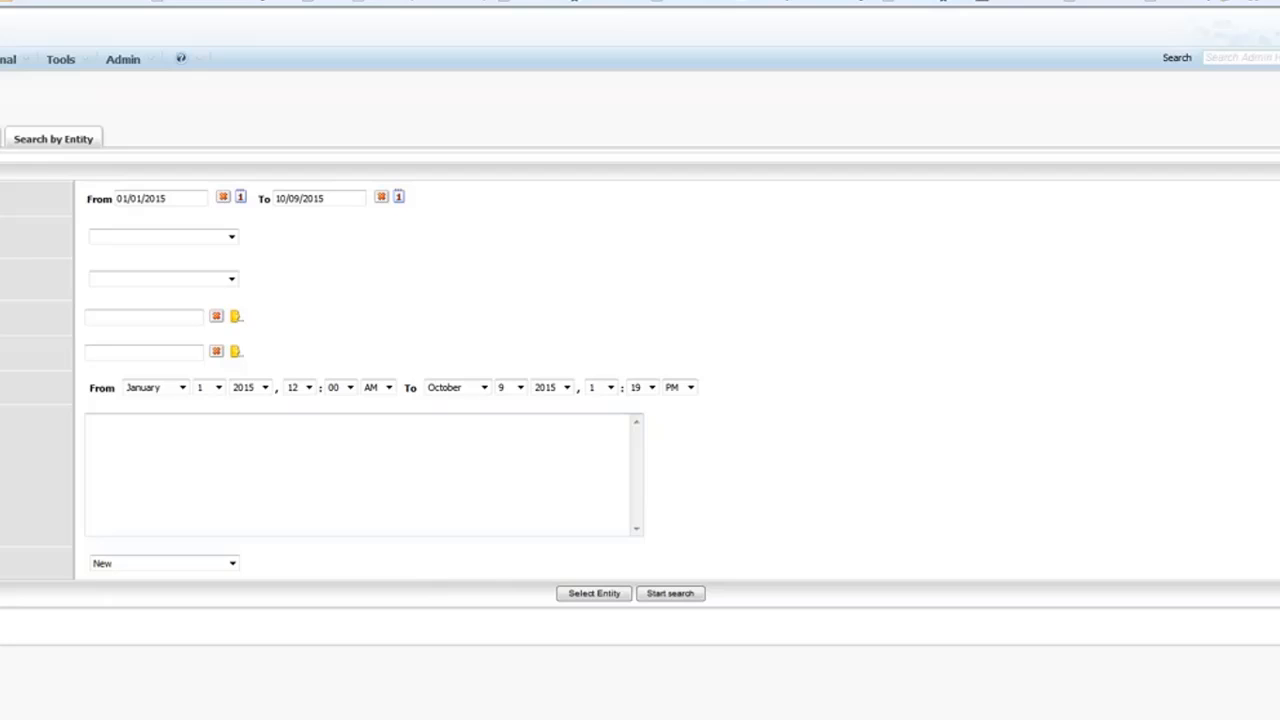
left_click(231, 280)
left_click(212, 305)
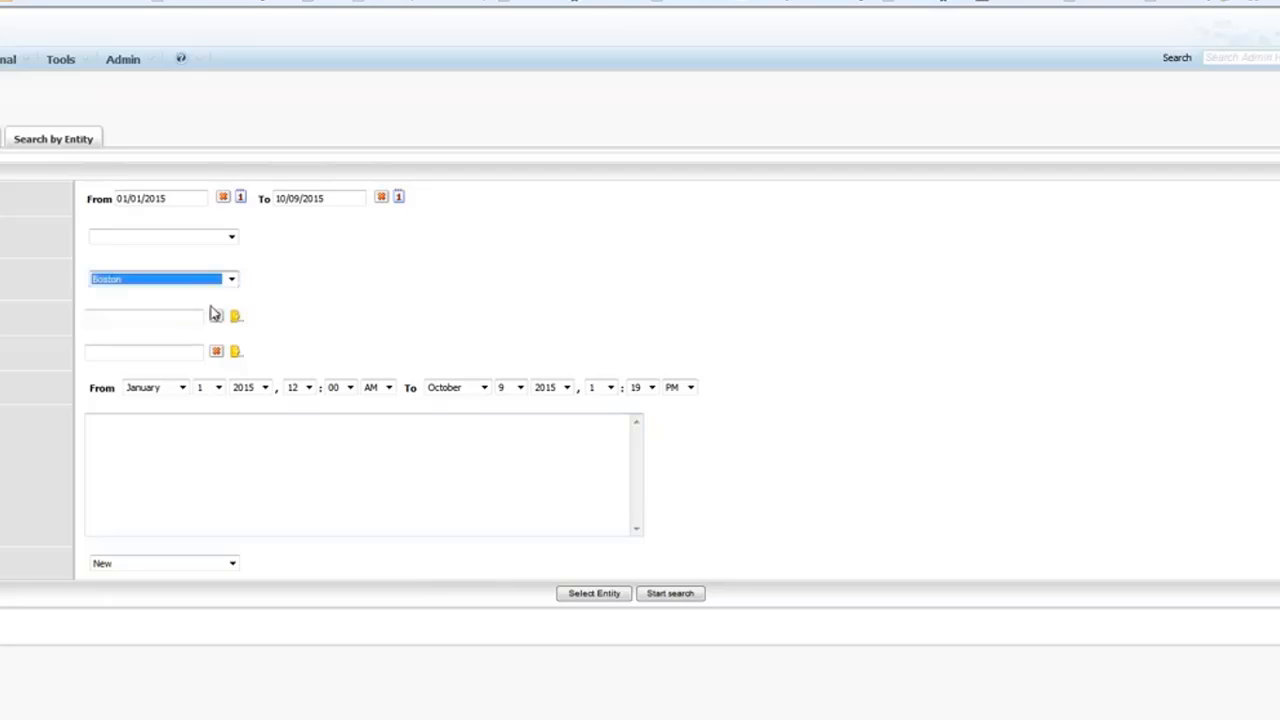
left_click(667, 595)
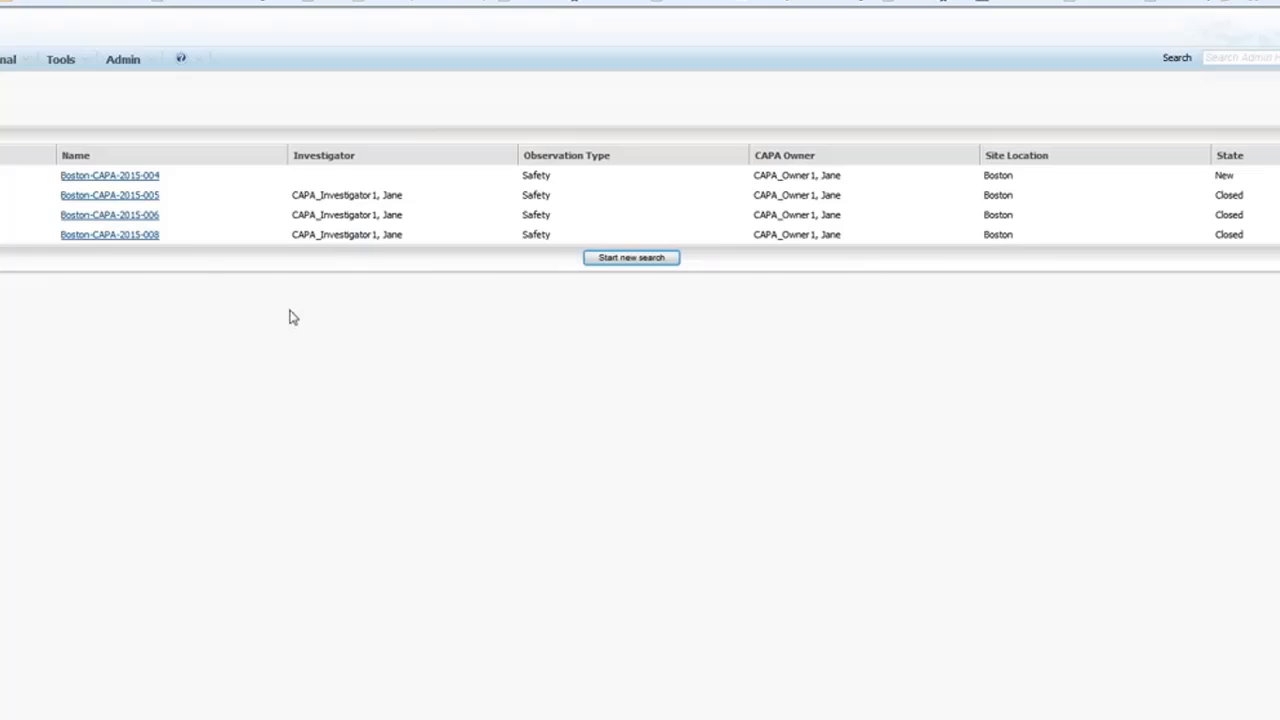
Go back to the Quality Management System start page with its seven process launchers.
left_click(135, 201)
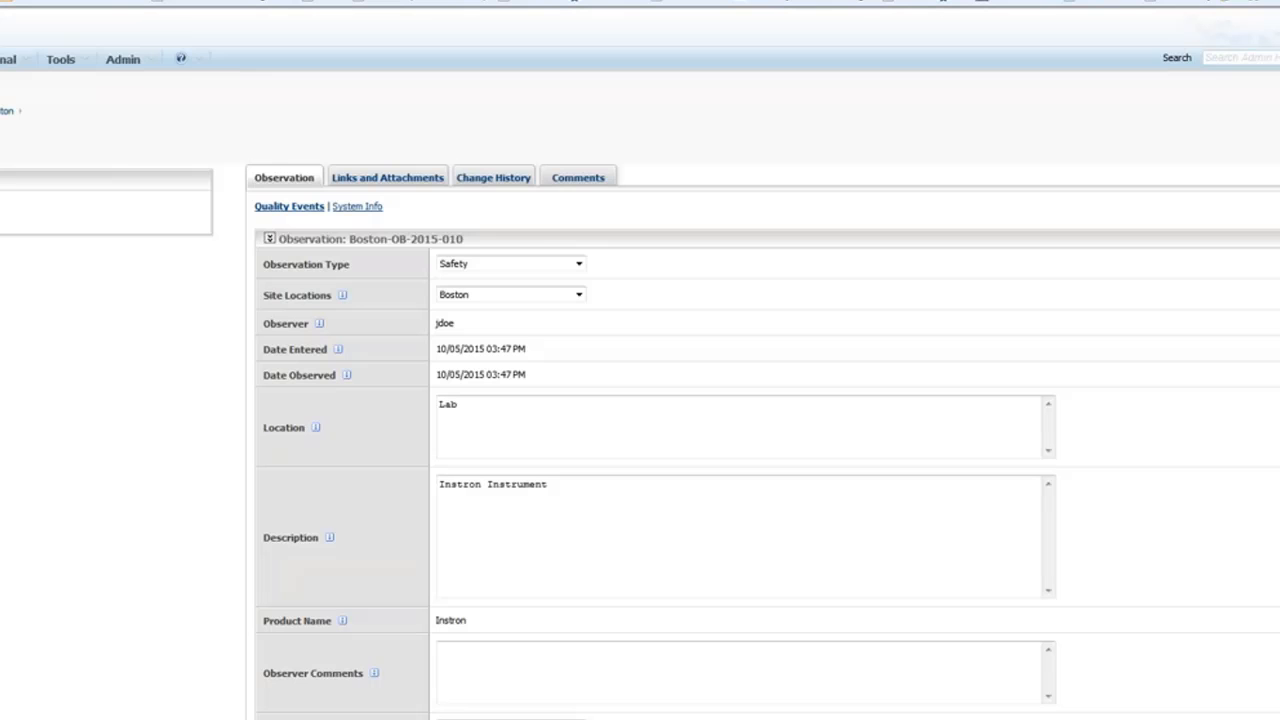
scroll(305, 319, "down", 1)
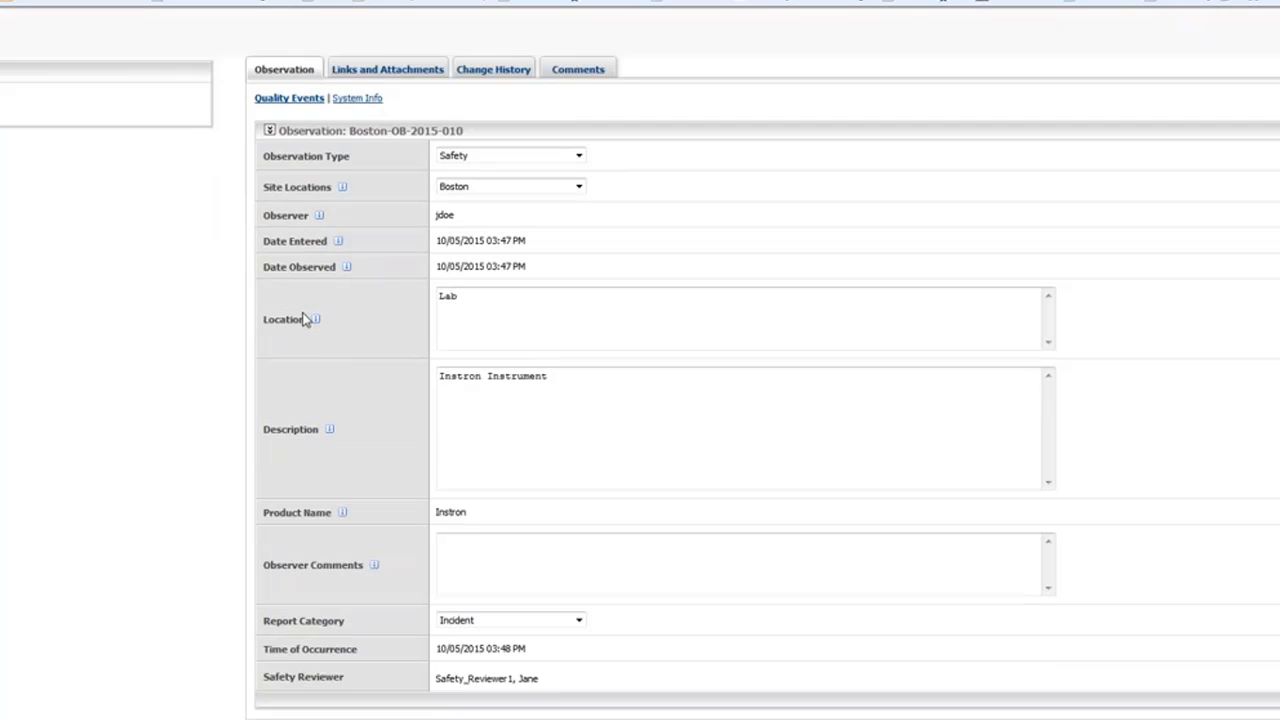
scroll(305, 319, "up", 1)
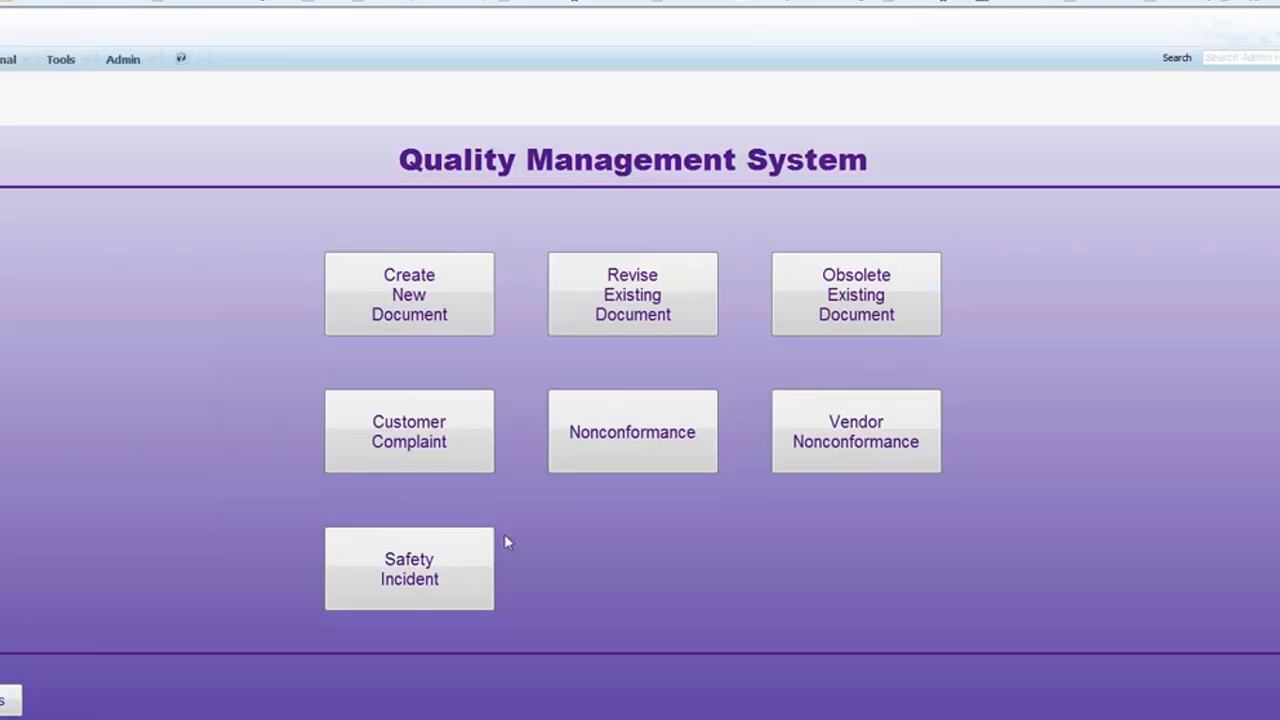
Start a new Safety Incident report for site Boston and enter the observer's name.
left_click(409, 580)
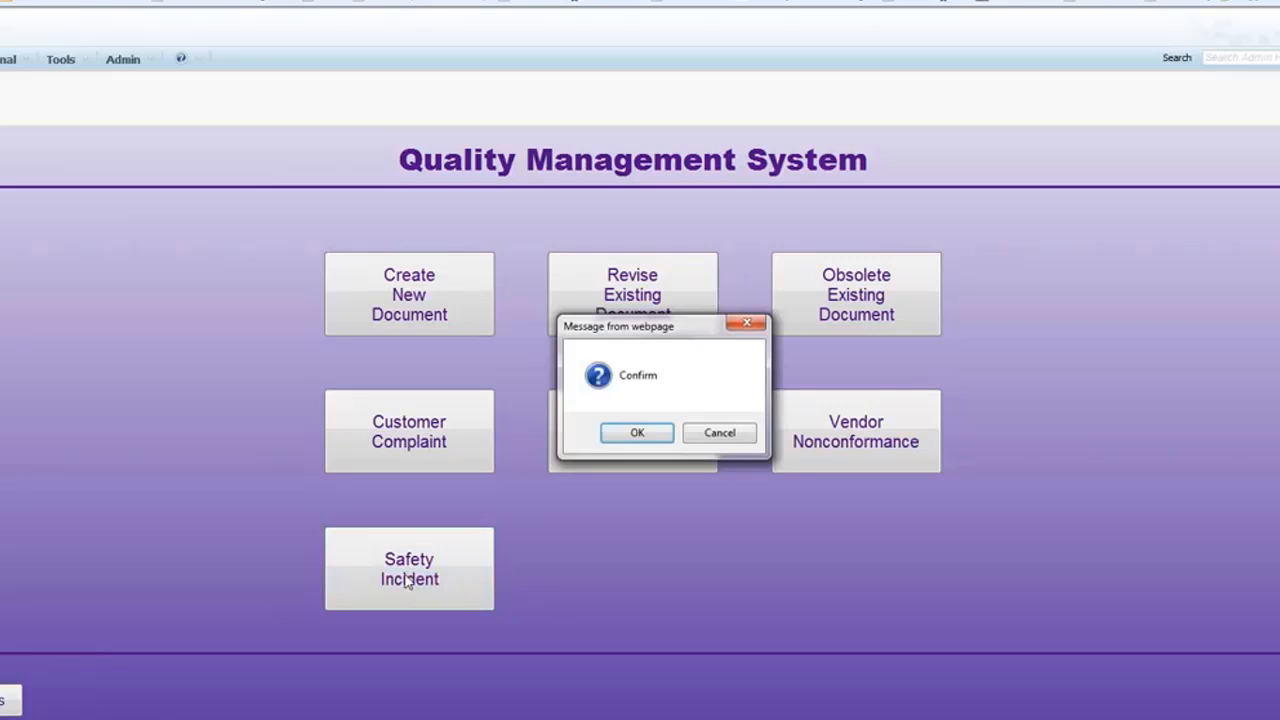
left_click(630, 436)
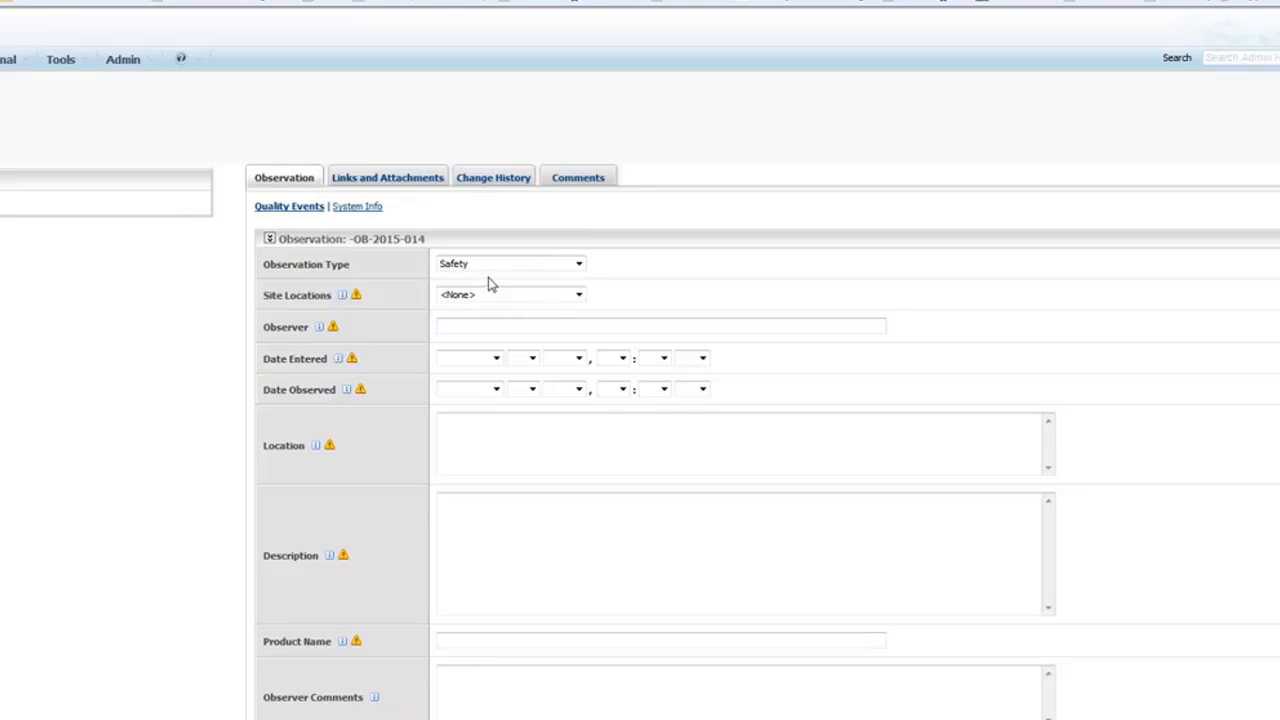
left_click(517, 294)
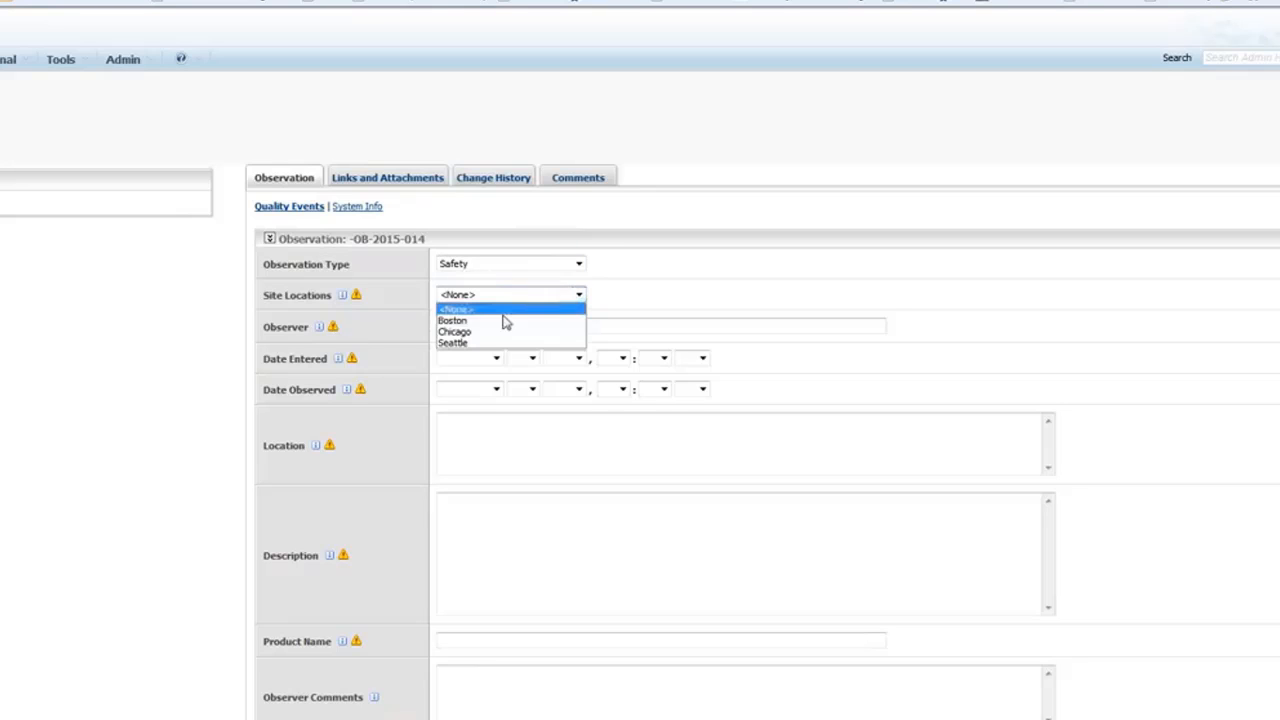
left_click(505, 321)
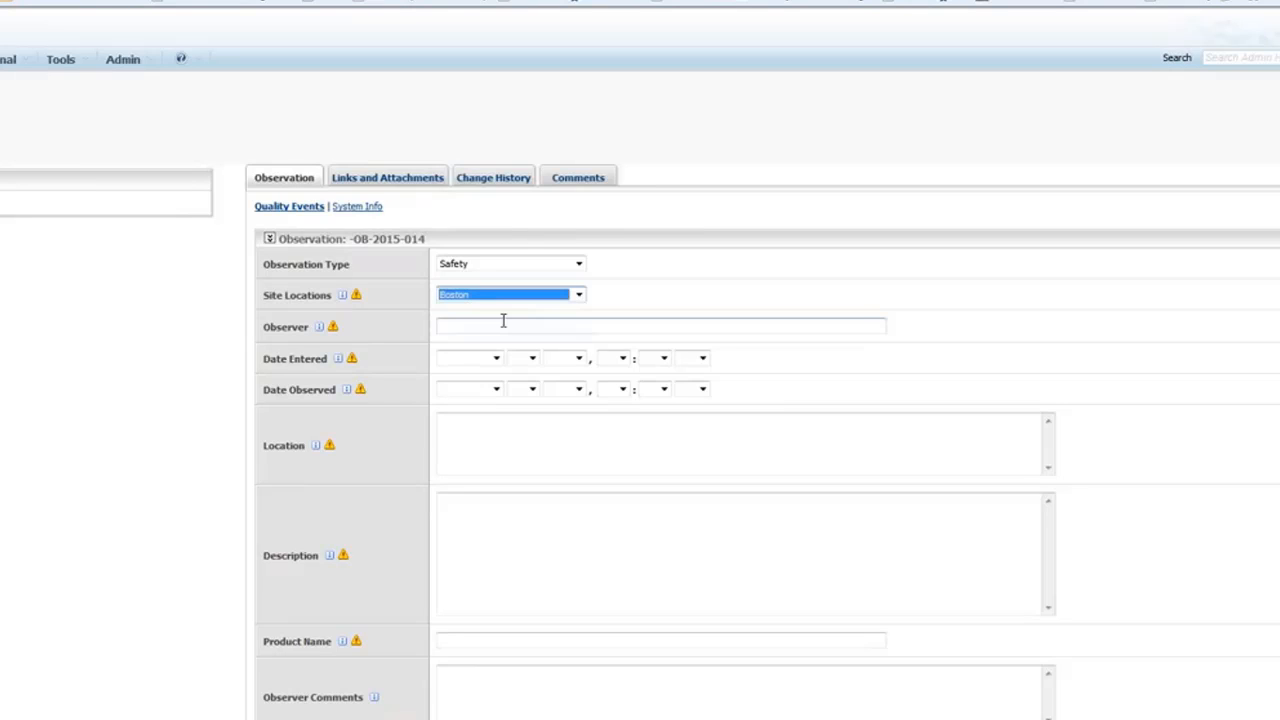
left_click(489, 325)
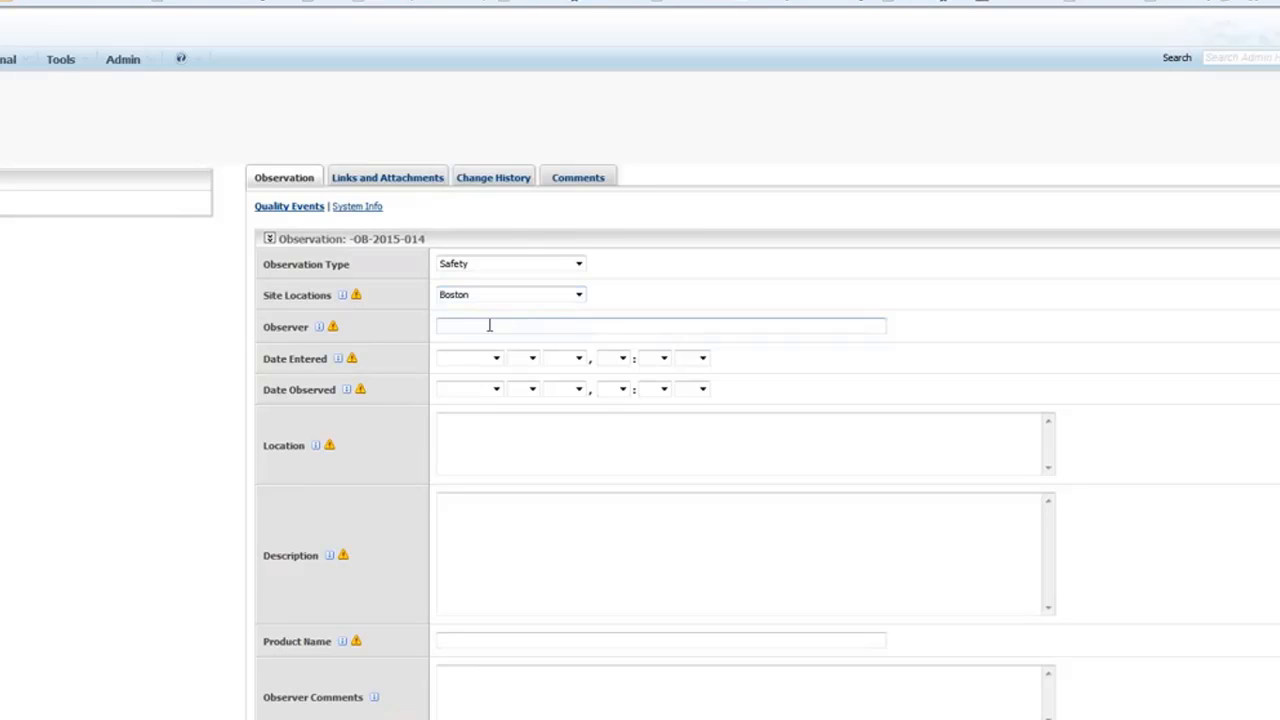
type("Irina")
Set Date Entered and Date Observed to October, location Pump Room, description 'Water leak'.
left_click(494, 358)
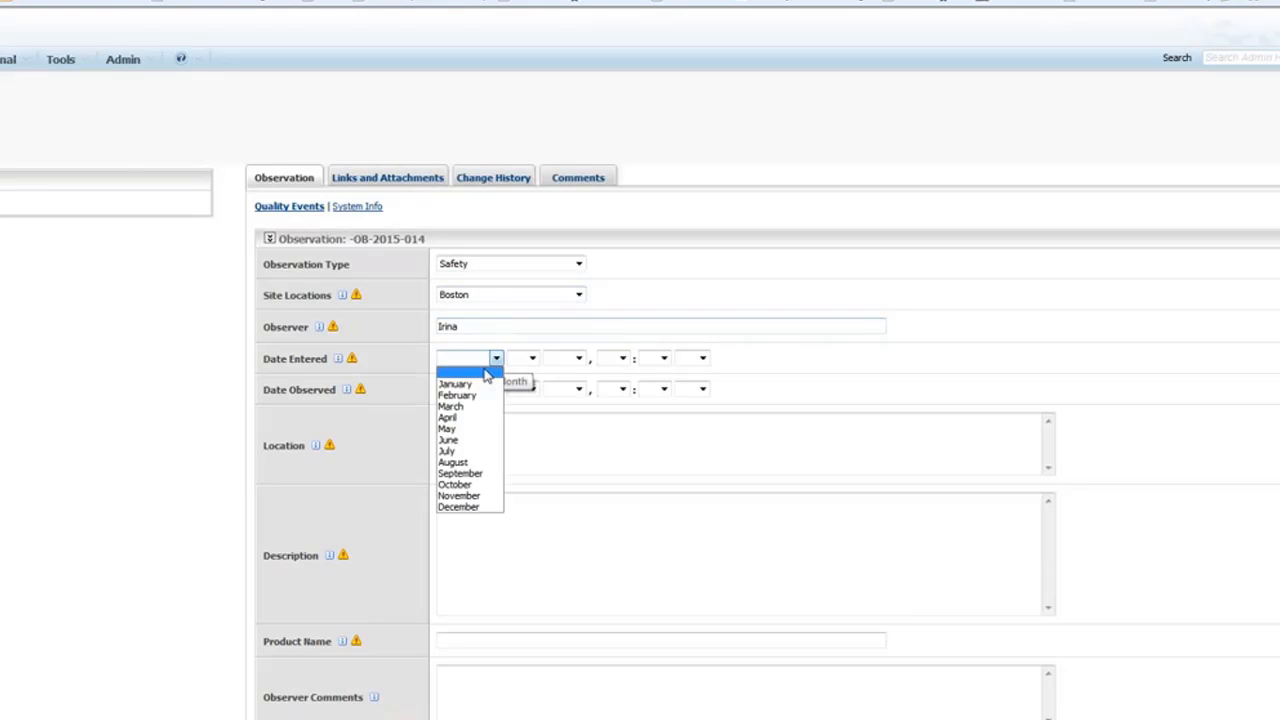
left_click(466, 486)
left_click(494, 389)
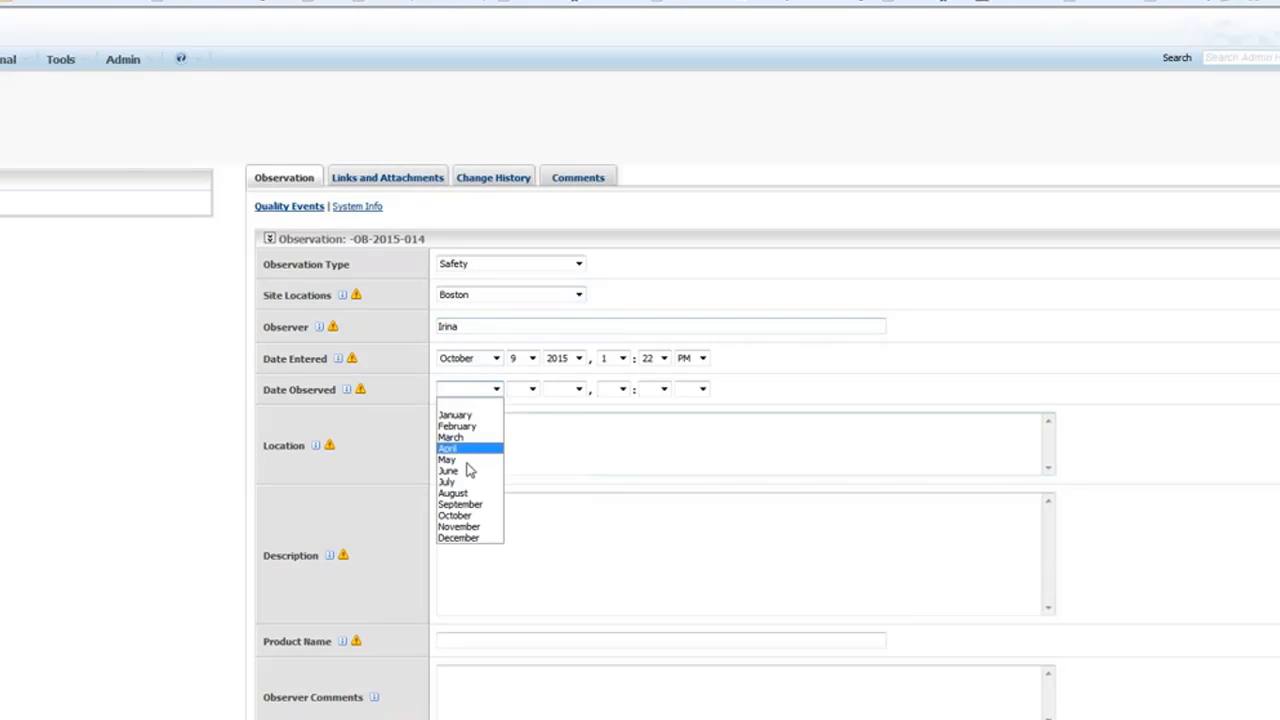
left_click(458, 515)
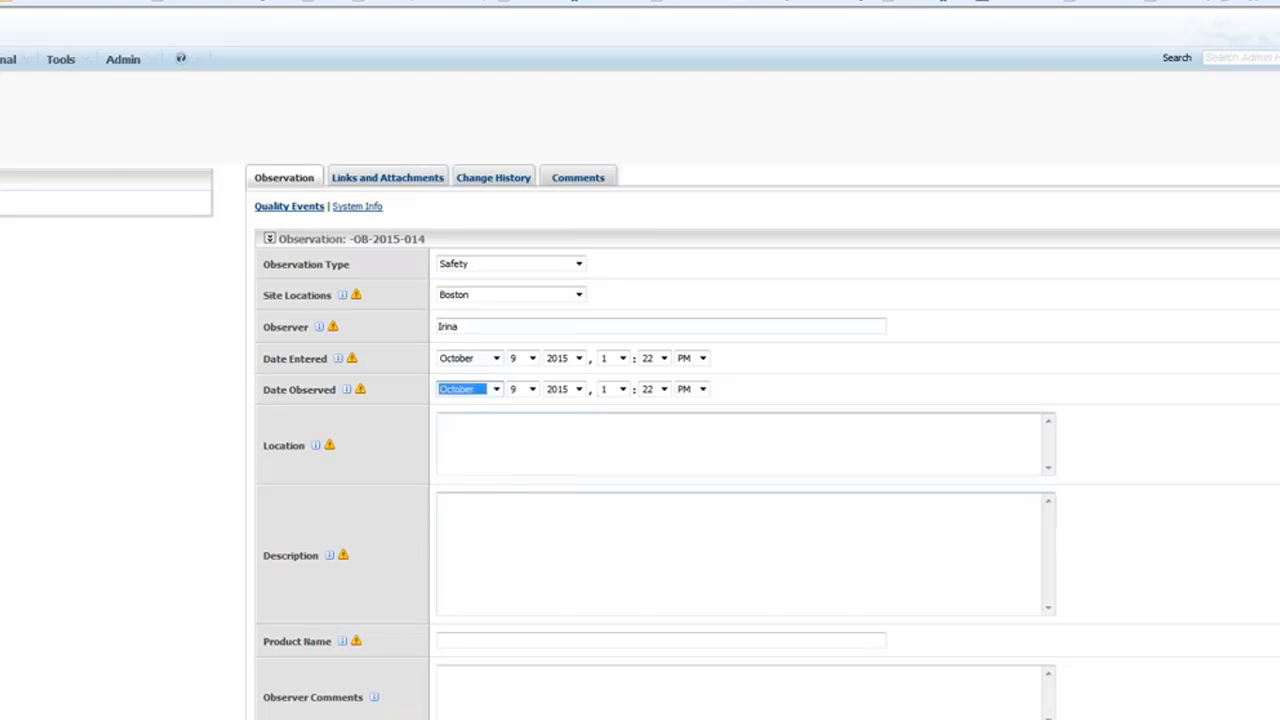
left_click(478, 432)
type("Pu")
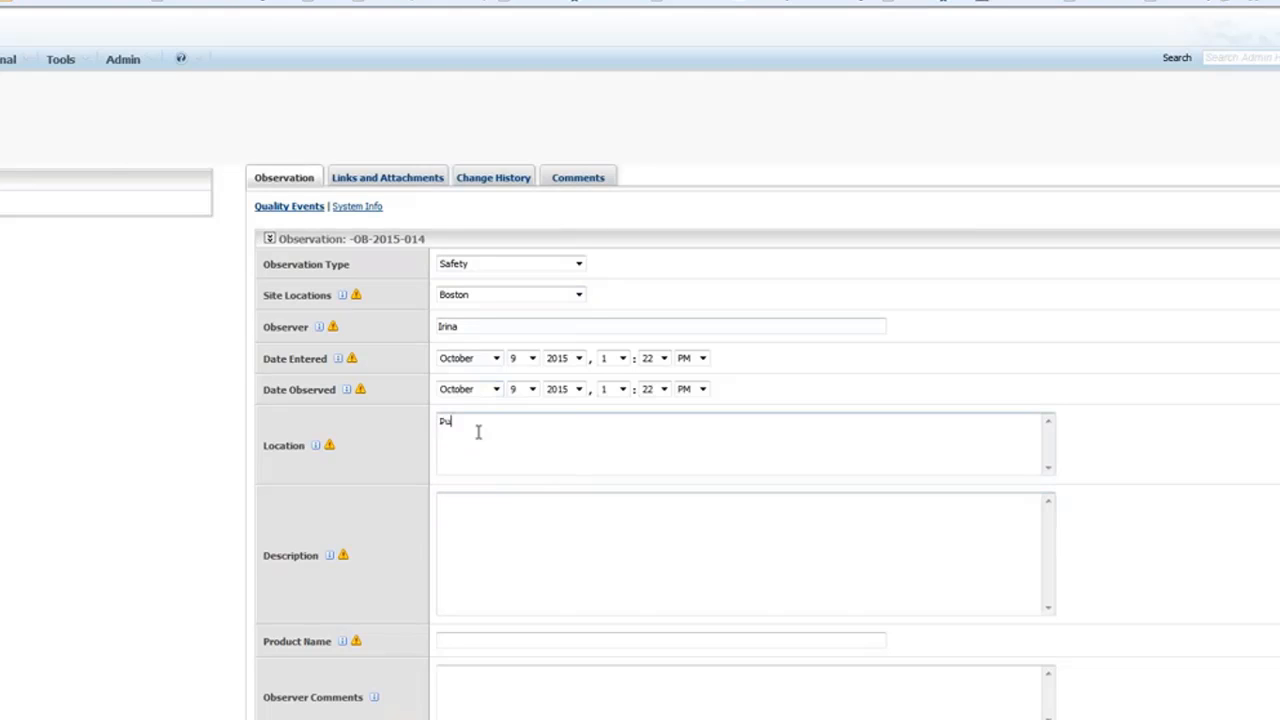
type("mp Room")
left_click(475, 527)
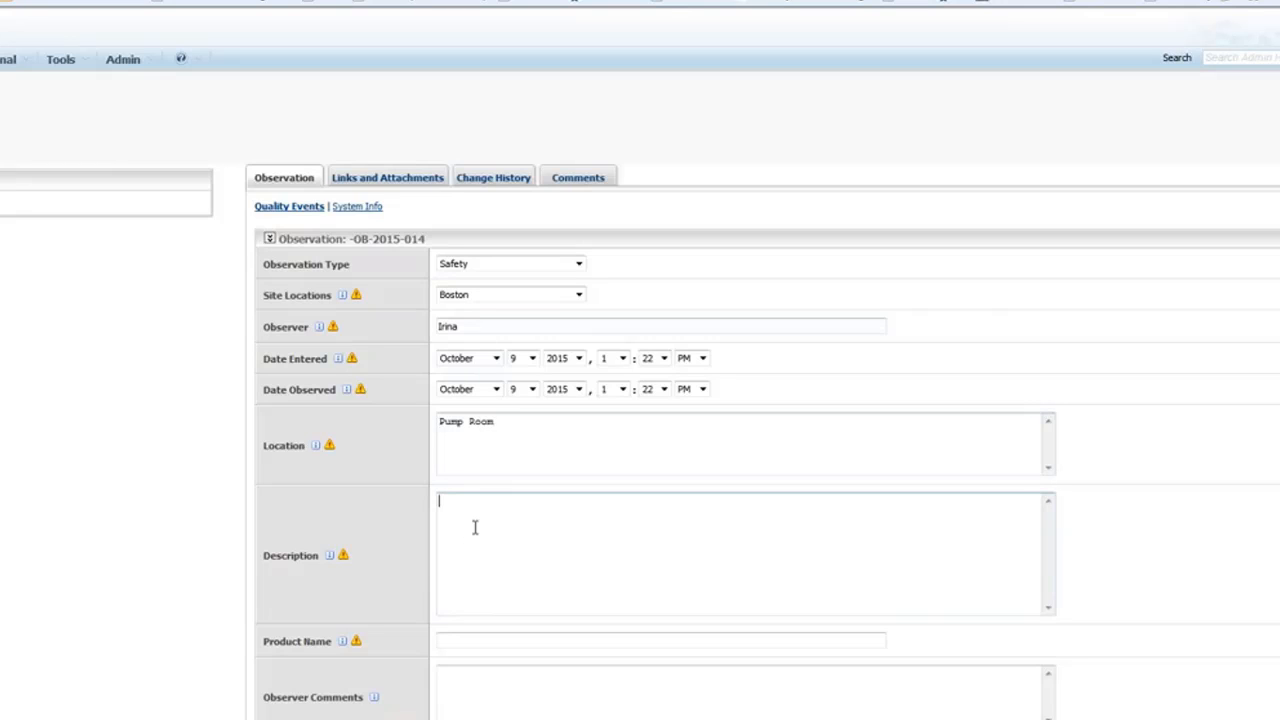
type("Water leak")
Enter product name Pump, report category Incident, and Time of Occurrence month October.
scroll(473, 538, "down", 3)
left_click(479, 488)
type("Pump")
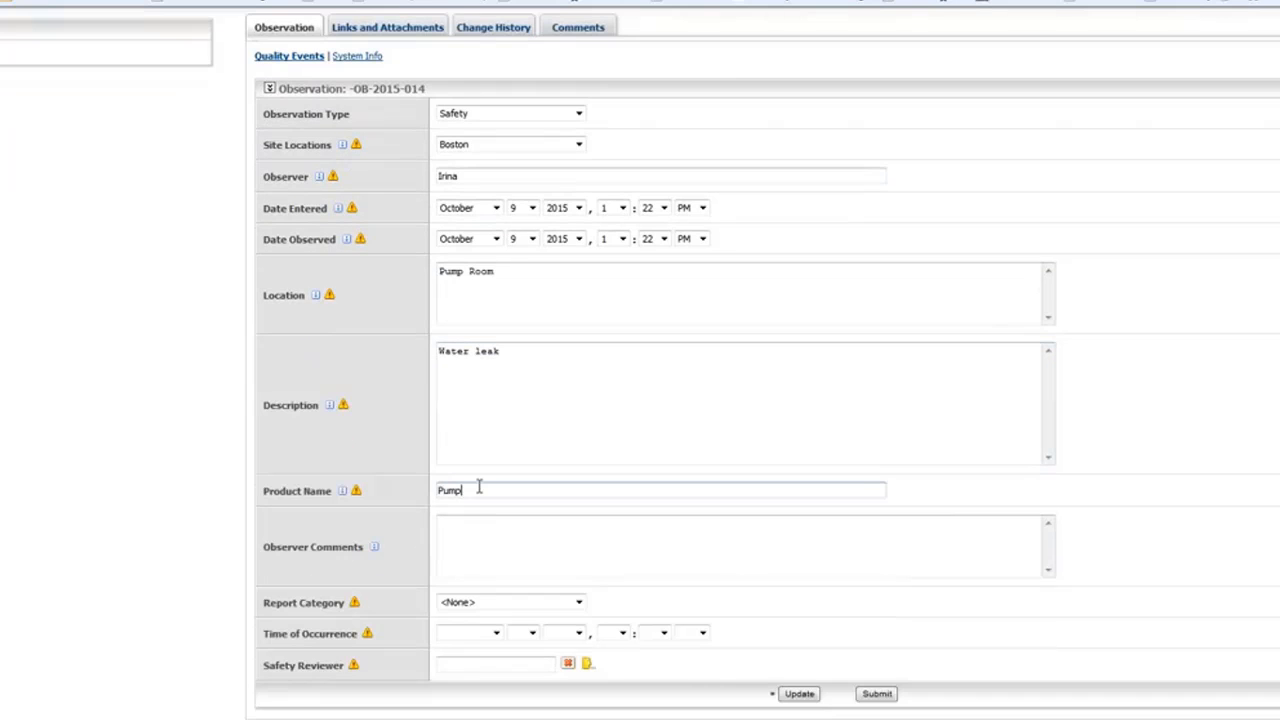
left_click(483, 537)
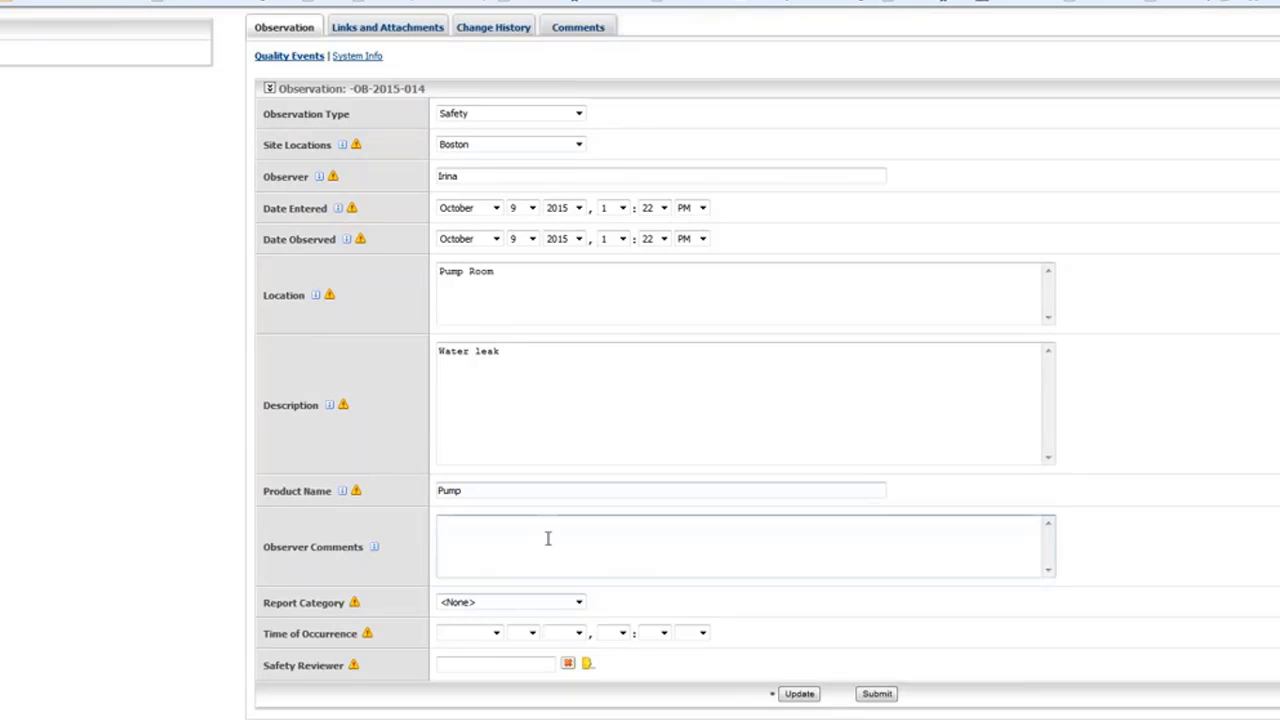
left_click(576, 603)
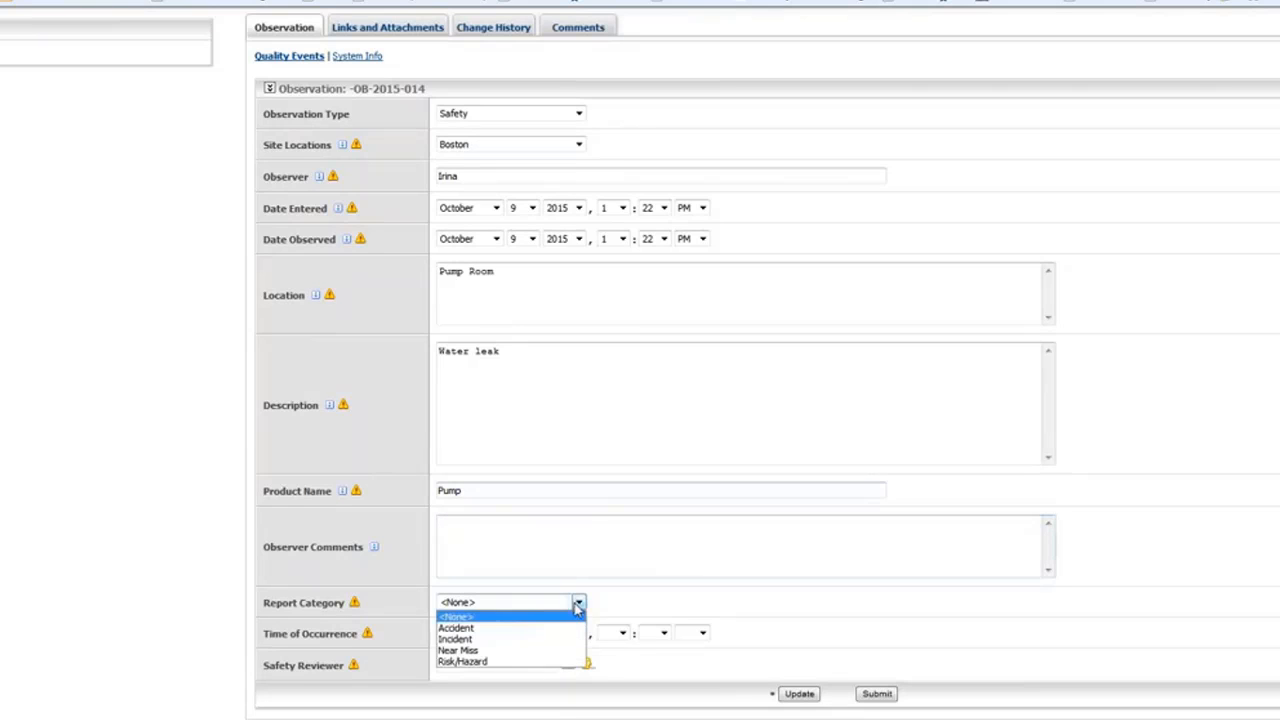
left_click(529, 645)
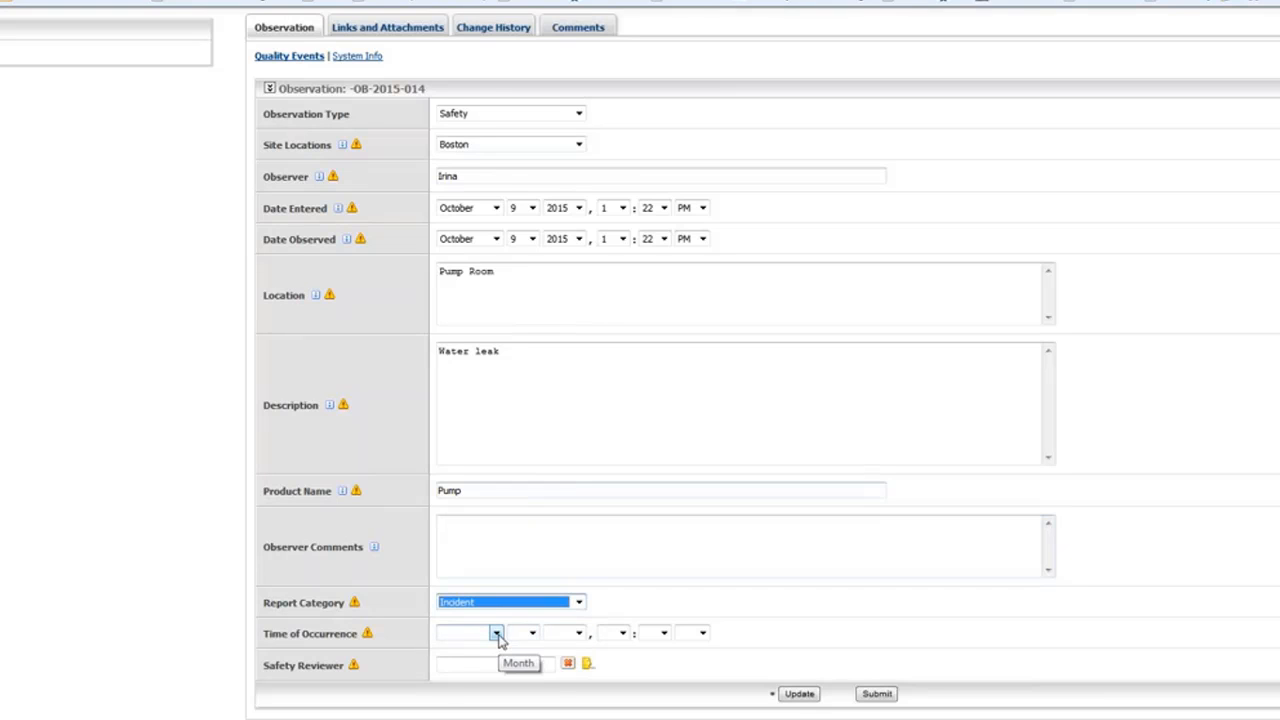
left_click(496, 634)
left_click(462, 719)
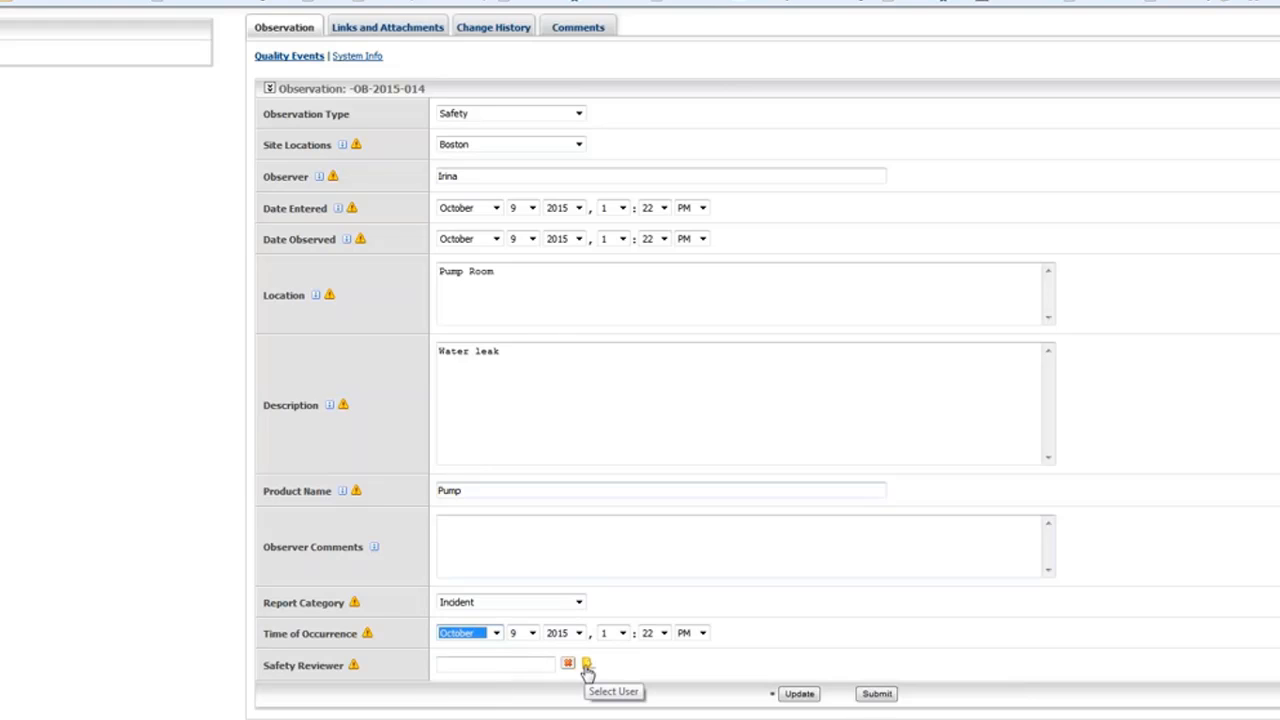
Assign the first safety reviewer and submit the incident, confirming the prompt.
left_click(587, 665)
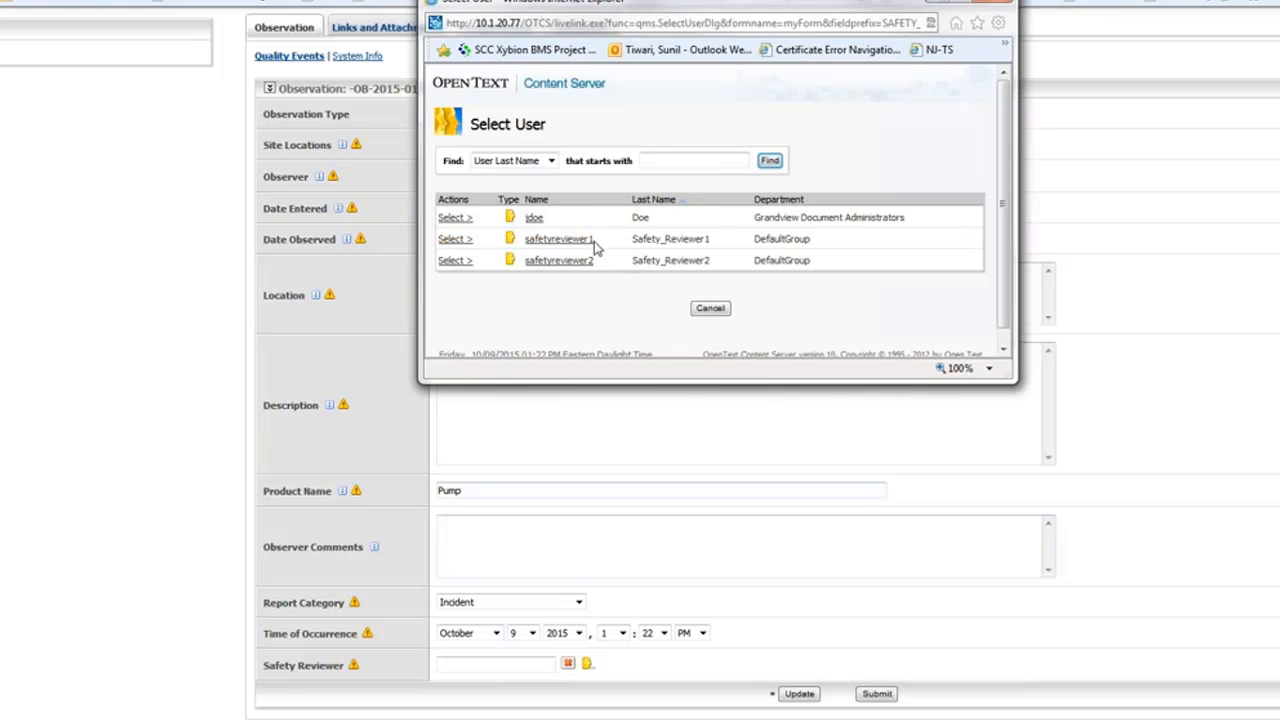
left_click(453, 239)
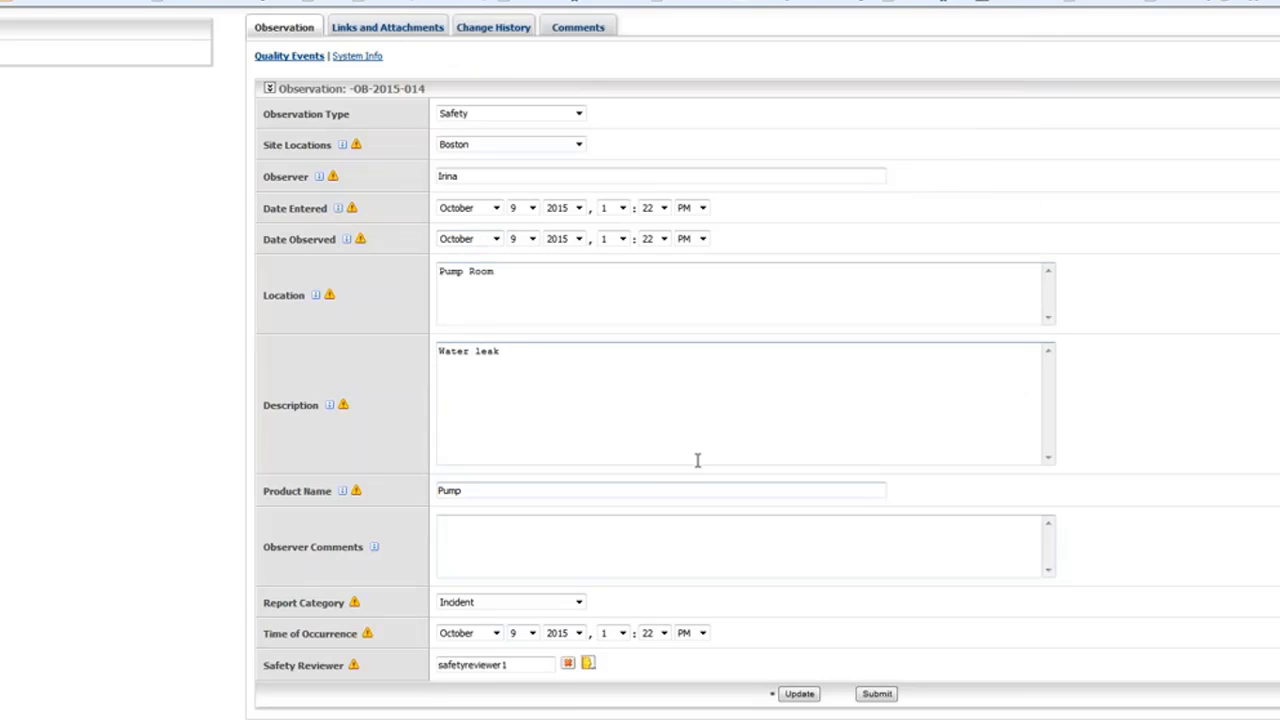
left_click(877, 695)
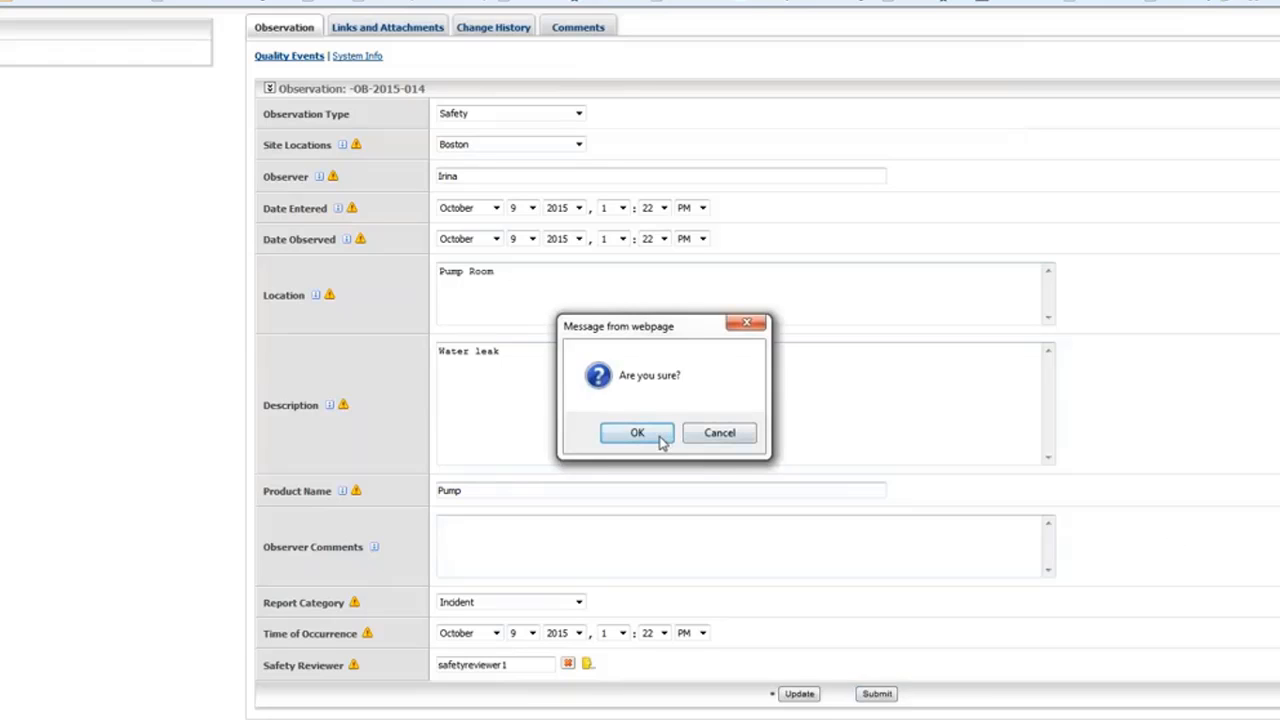
left_click(637, 433)
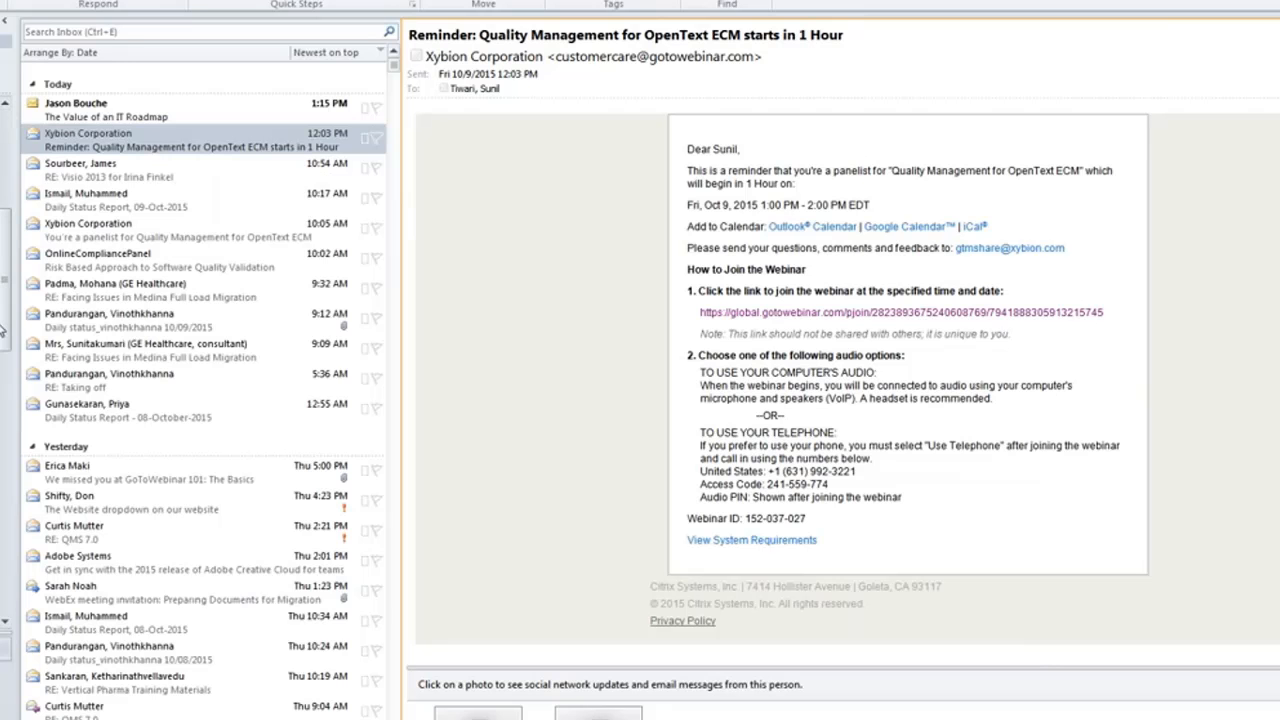
Open the Outlook mail folder holding the Safety Incident notification email.
left_click(4, 250)
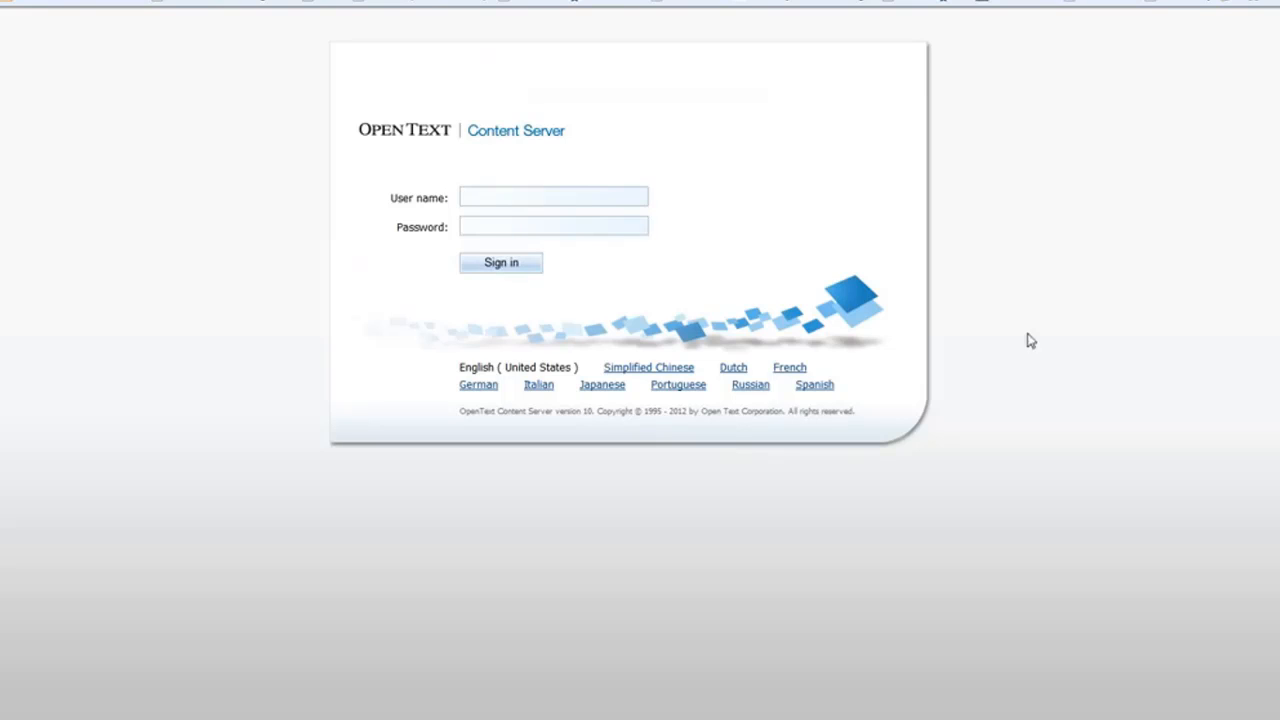
Sign in to Content Server as safetyreviewer1 with the account password.
left_click(475, 197)
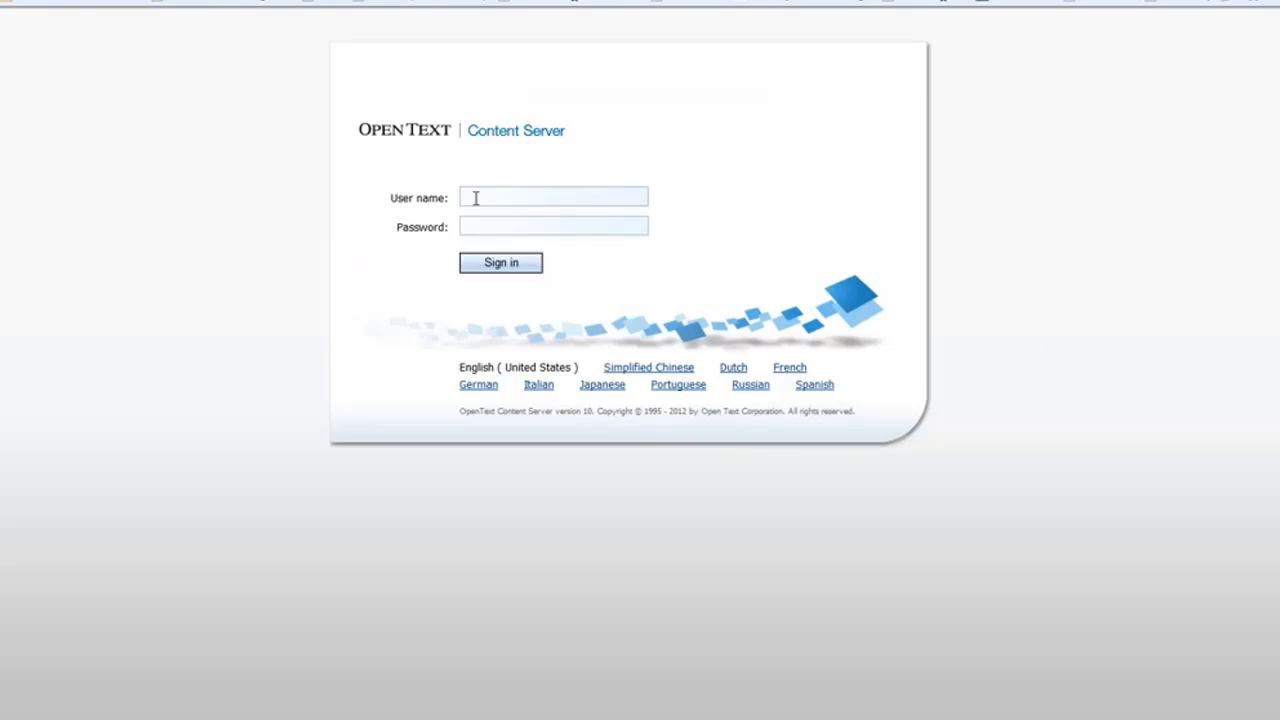
type("safetyreviewer1")
left_click(569, 225)
type("••••••")
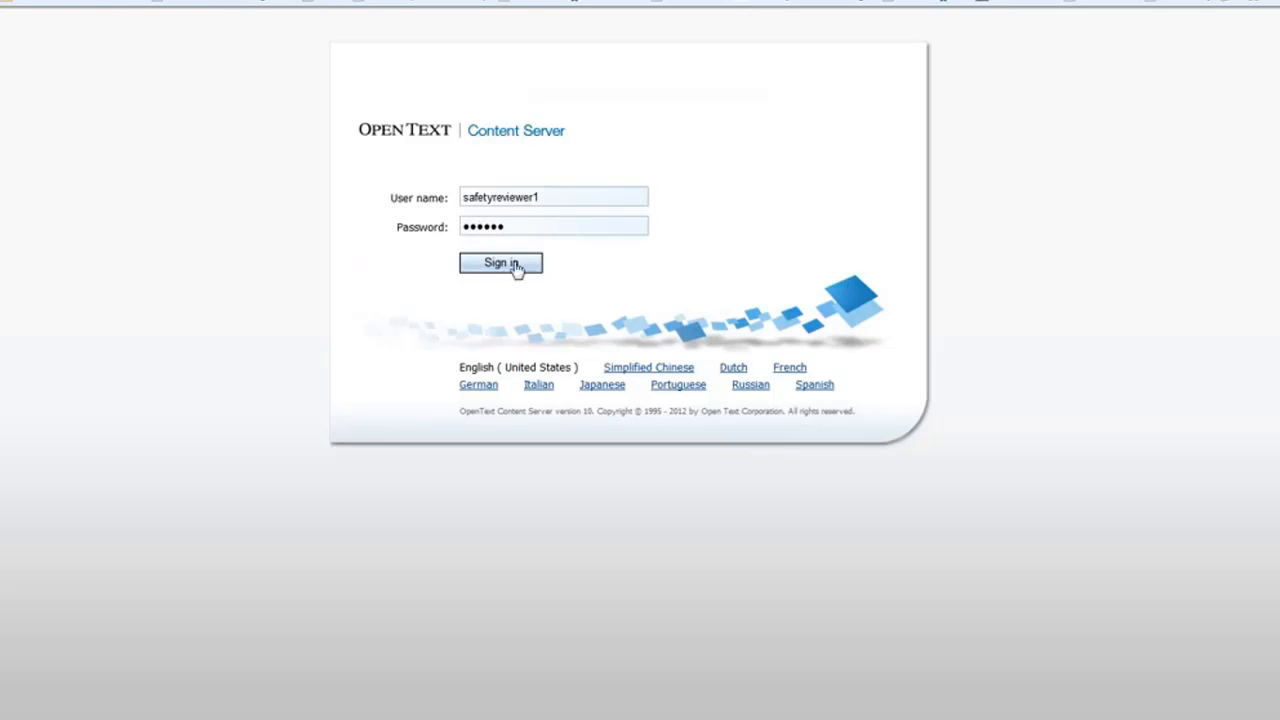
left_click(517, 269)
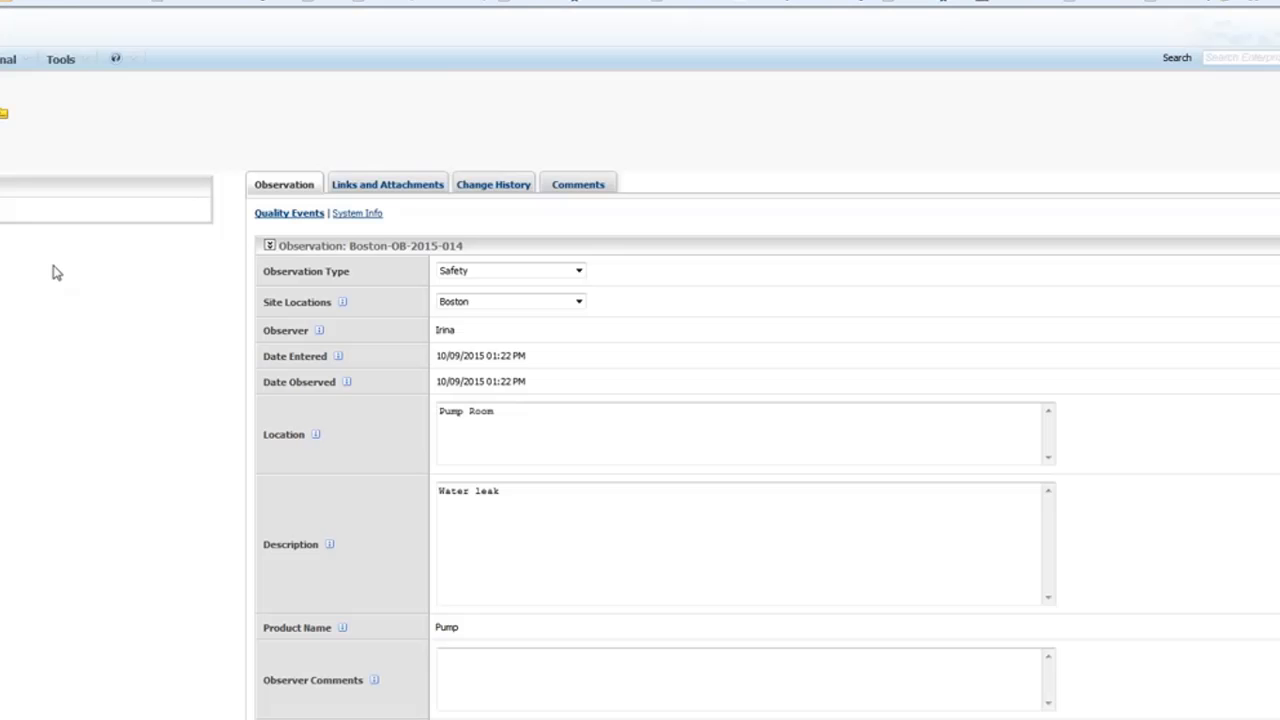
Choose Create New CAPA at the bottom of observation Boston-OB-2015-014.
scroll(660, 355, "down", 3)
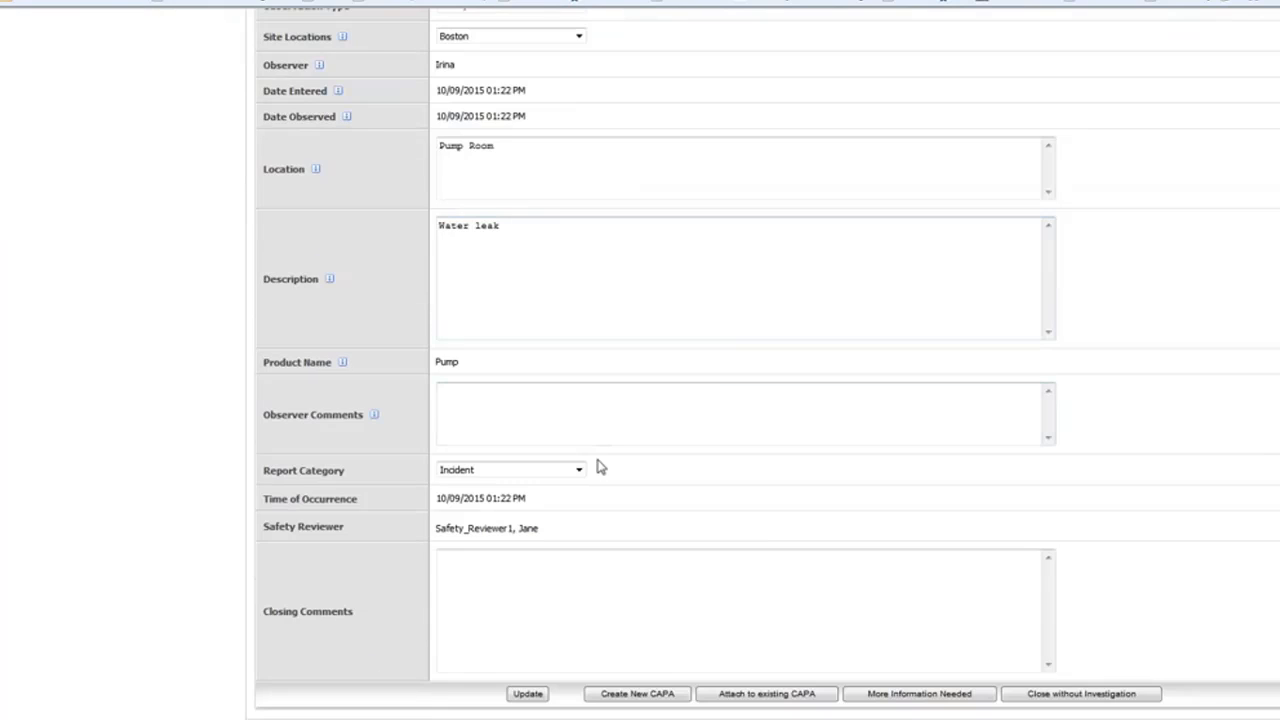
scroll(604, 402, "up", 3)
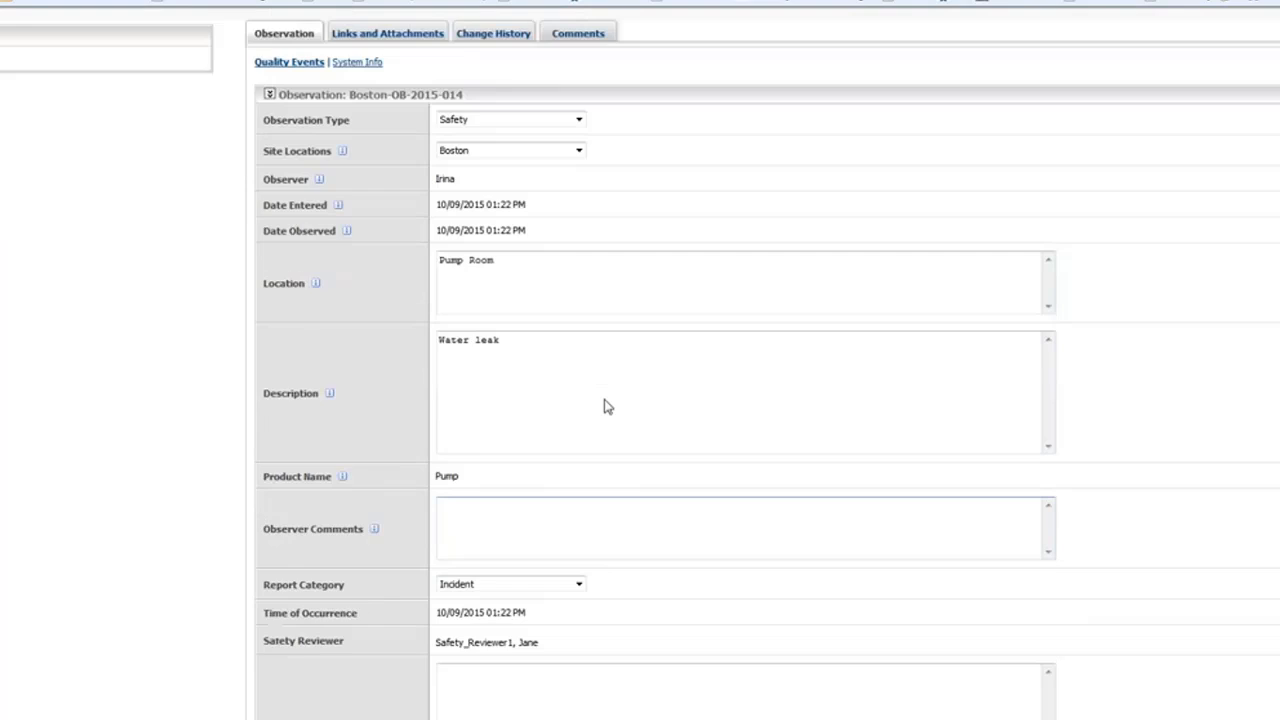
scroll(606, 406, "down", 3)
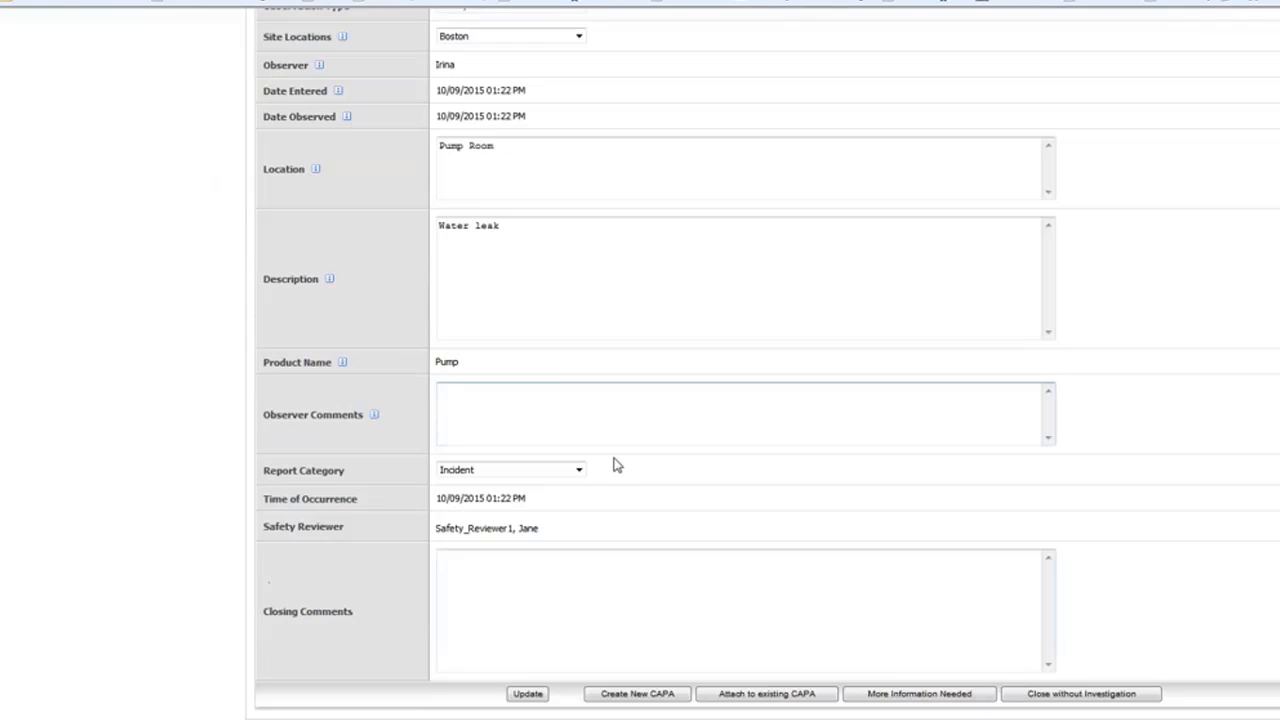
left_click(629, 695)
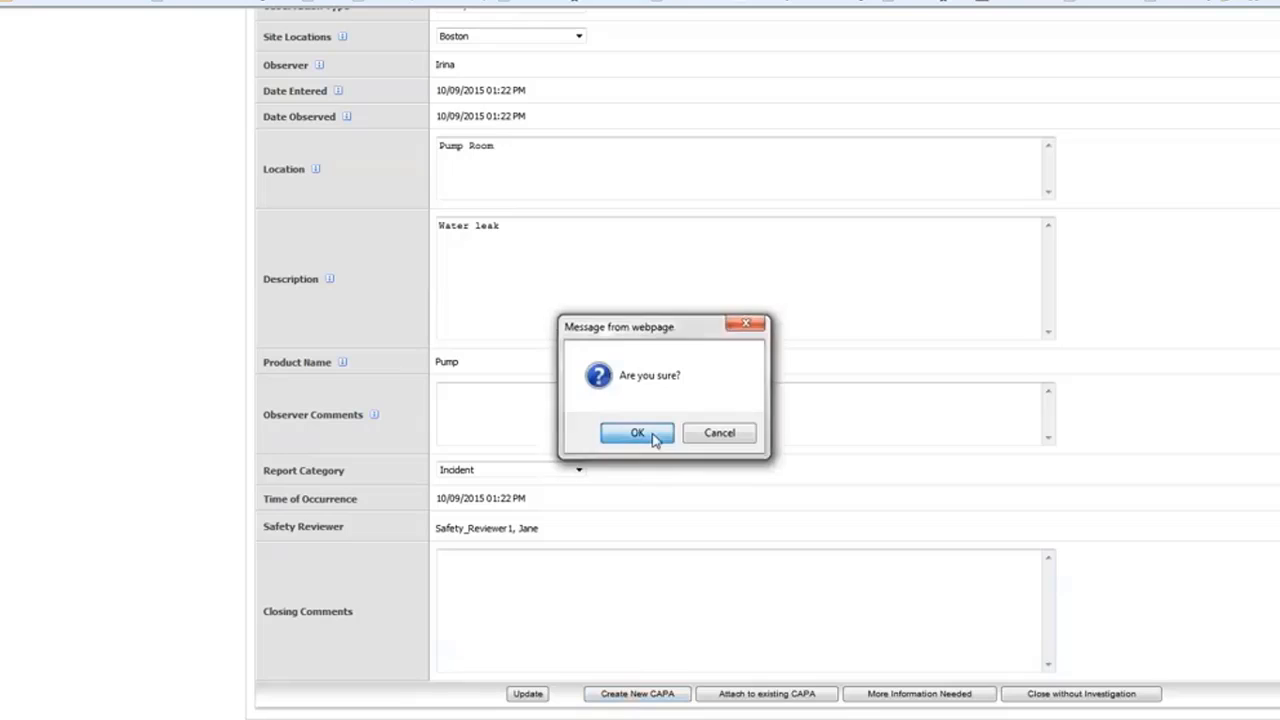
Confirm the prompt to create CAPA Boston-CAPA-2015-009 and look over its form.
left_click(637, 433)
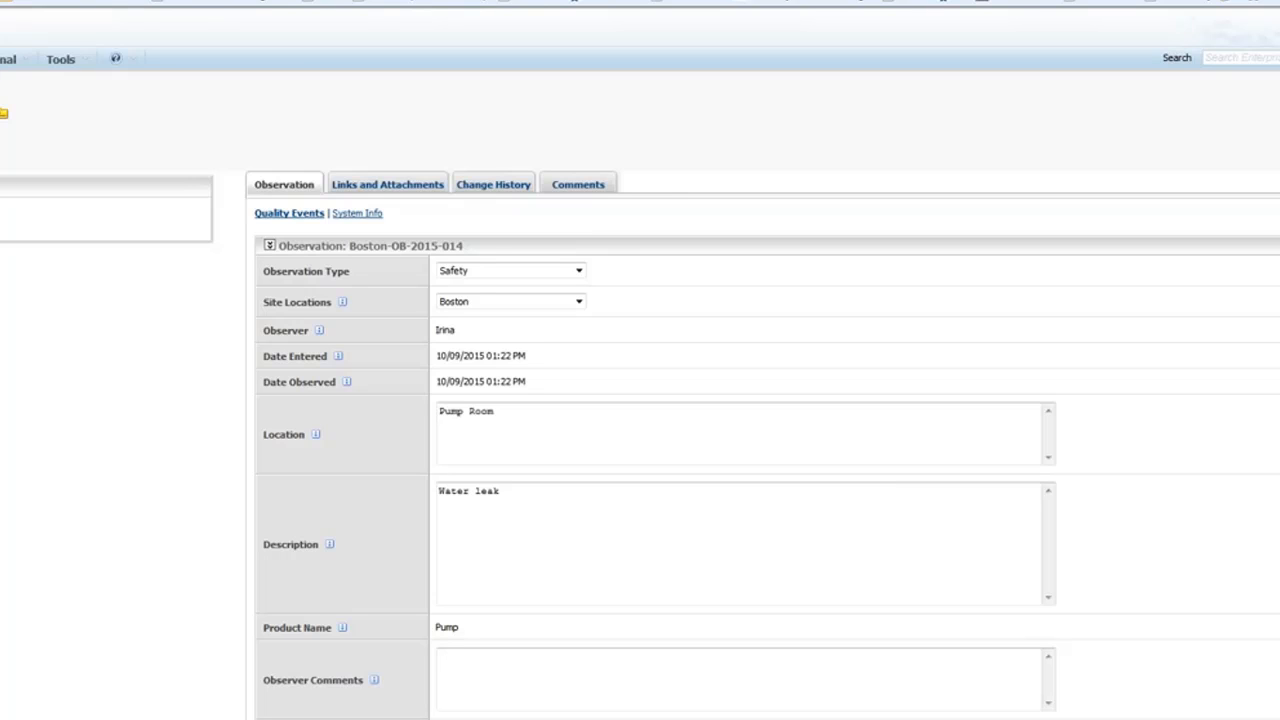
scroll(746, 382, "down", 2)
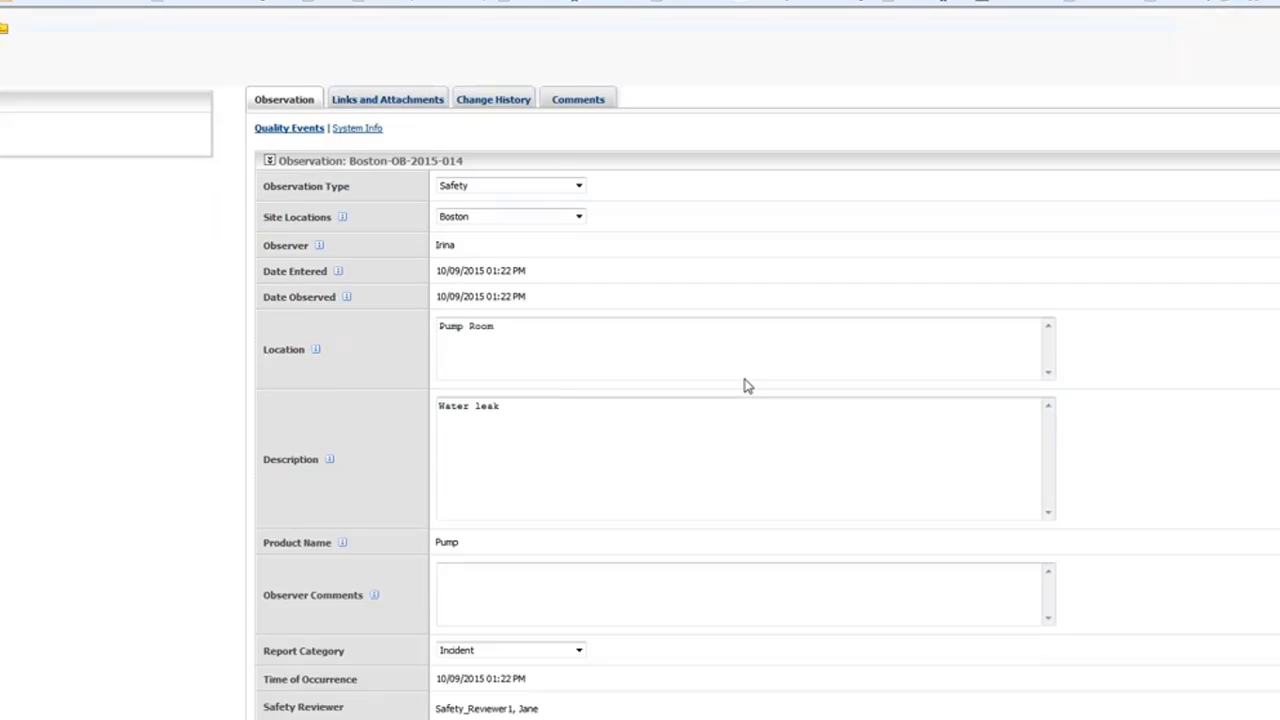
scroll(746, 386, "up", 2)
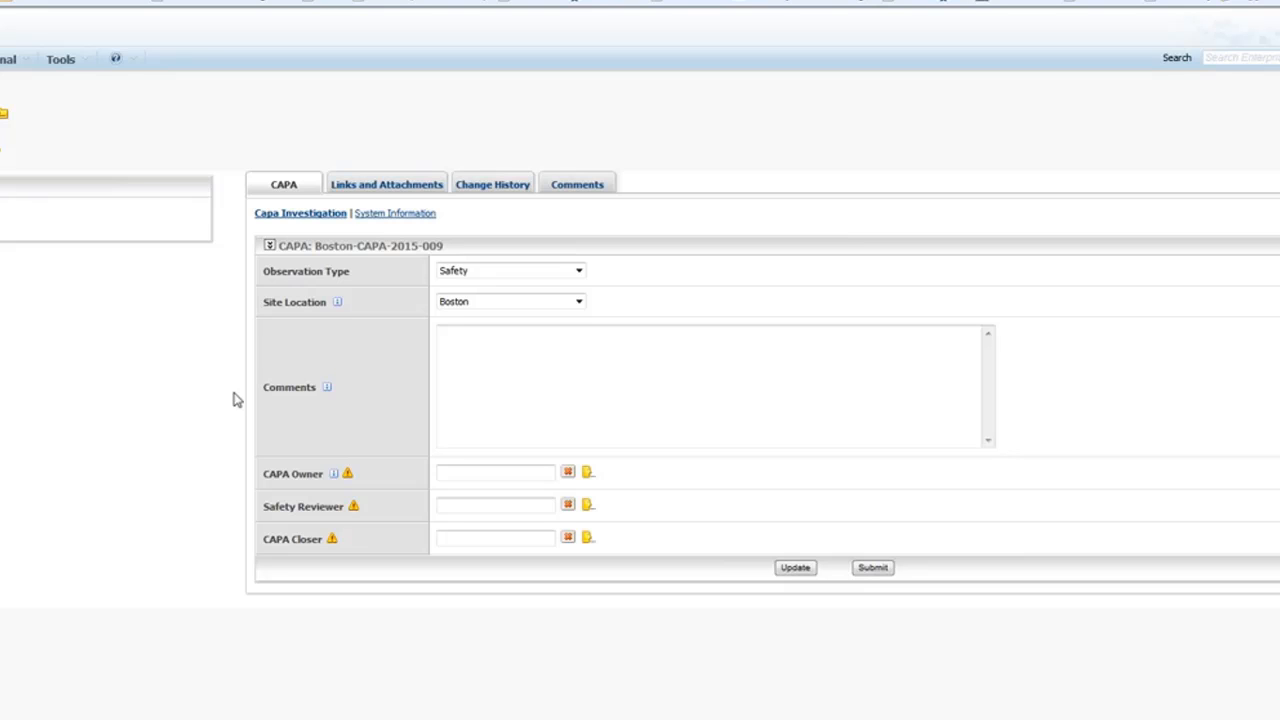
Assign capaowner1, safetyreviewer1 and capacloser1 to the CAPA, then submit and confirm.
left_click(587, 476)
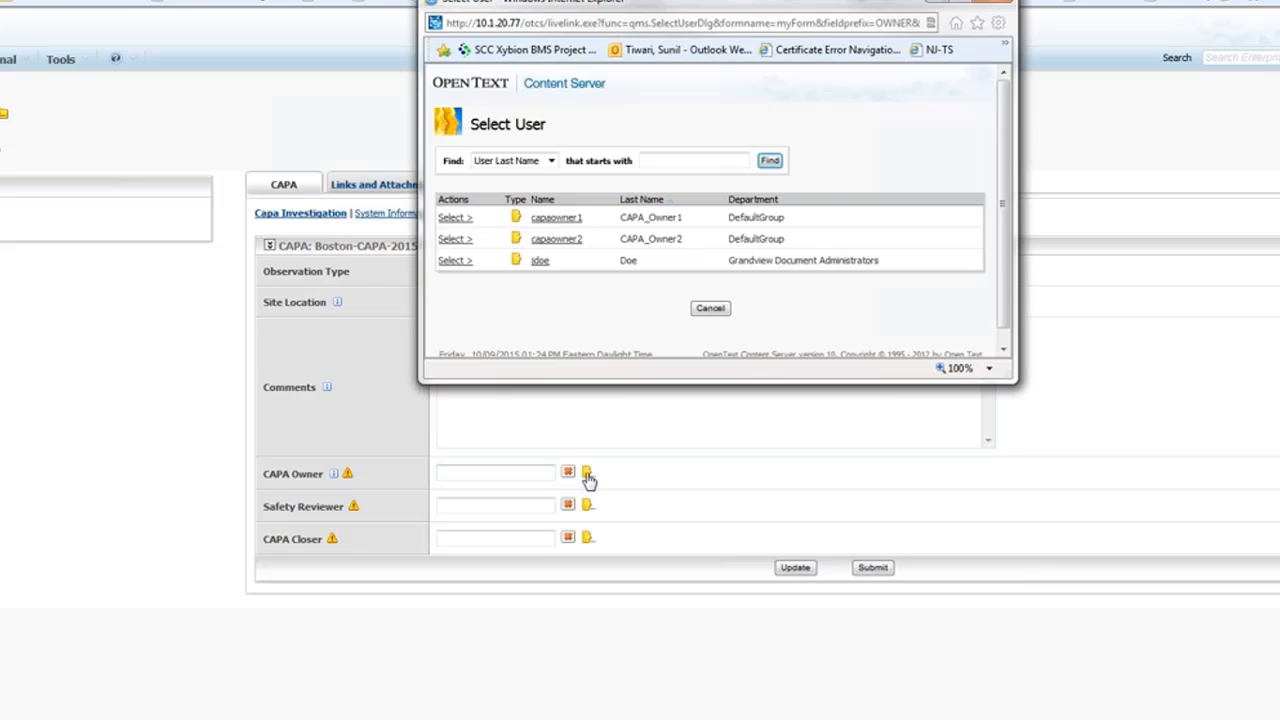
left_click(457, 218)
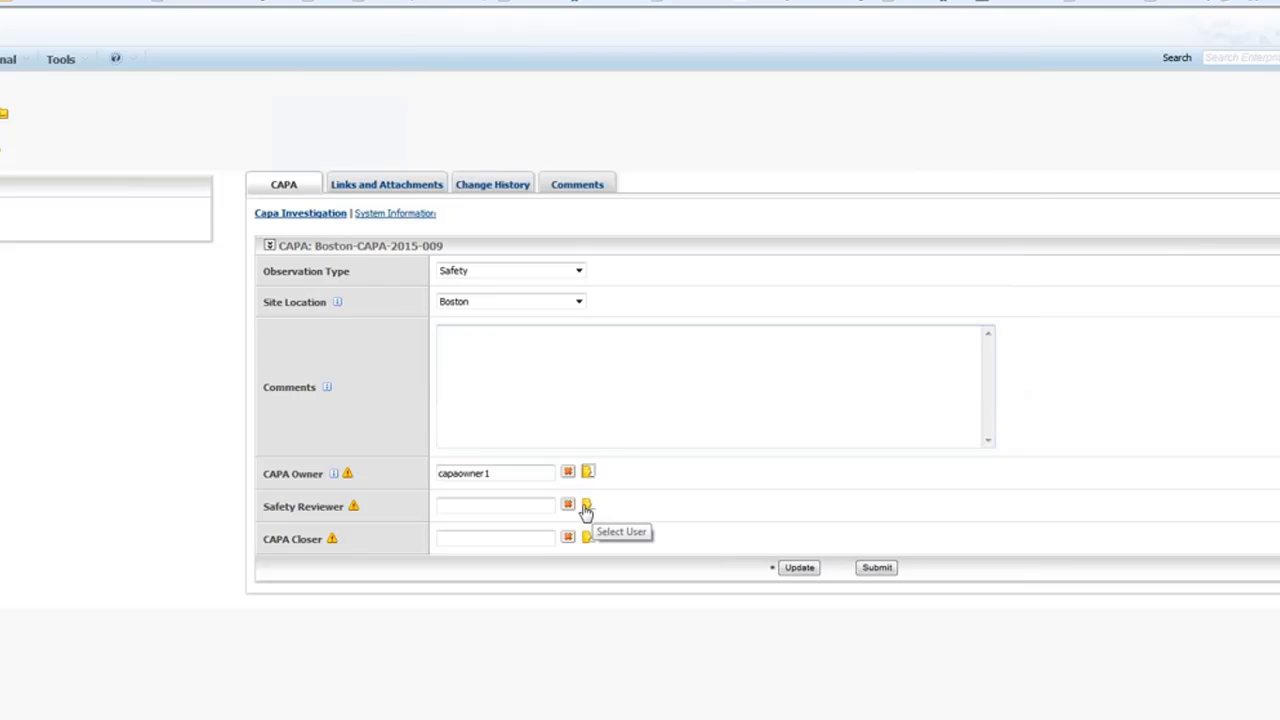
left_click(588, 507)
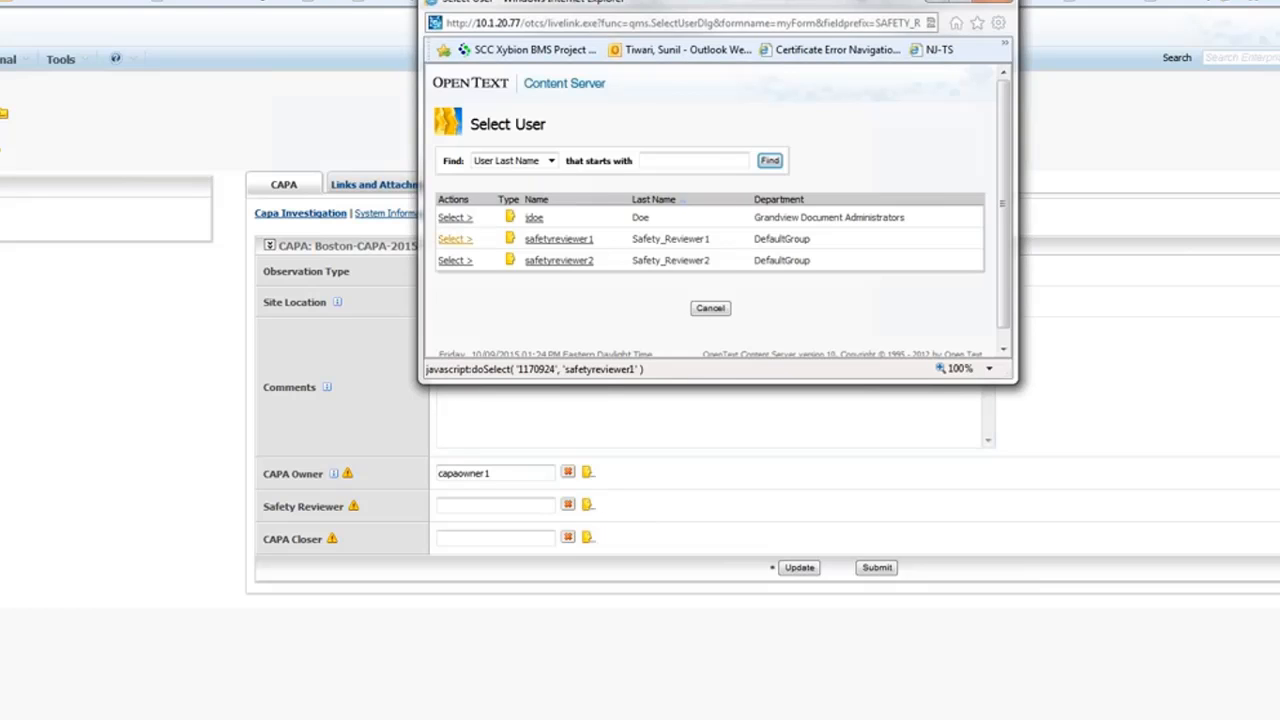
left_click(456, 239)
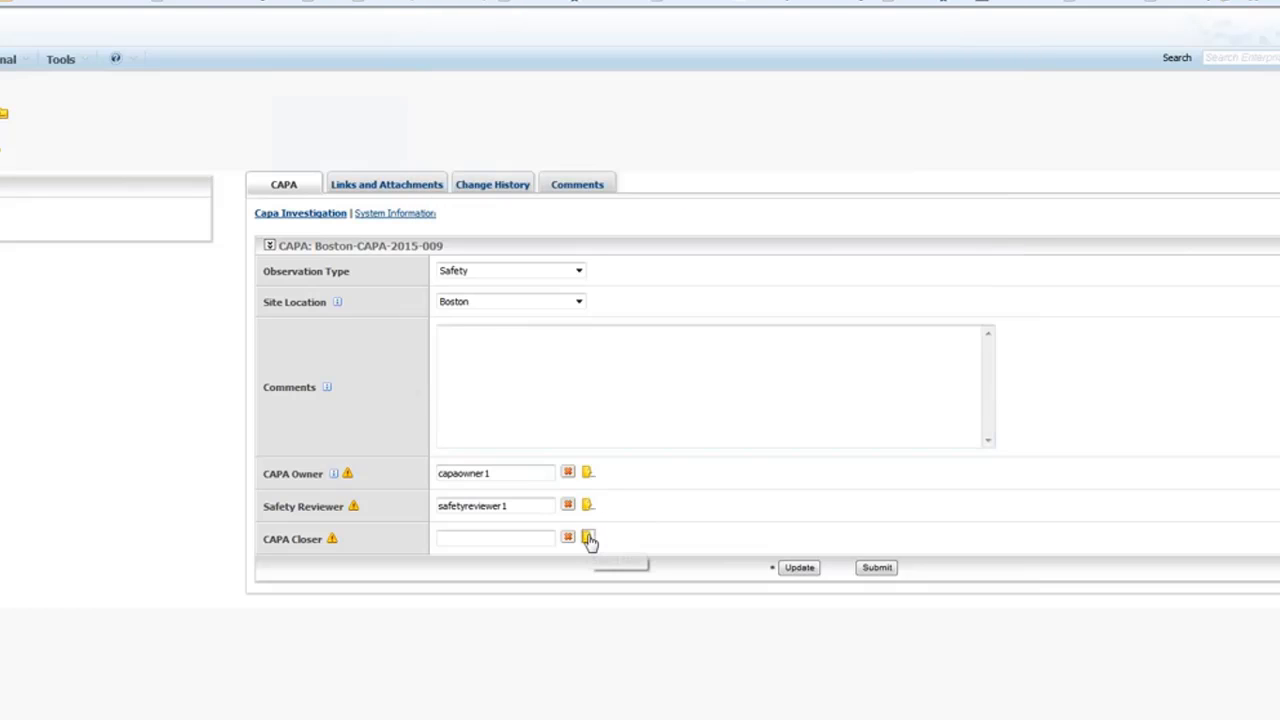
left_click(587, 538)
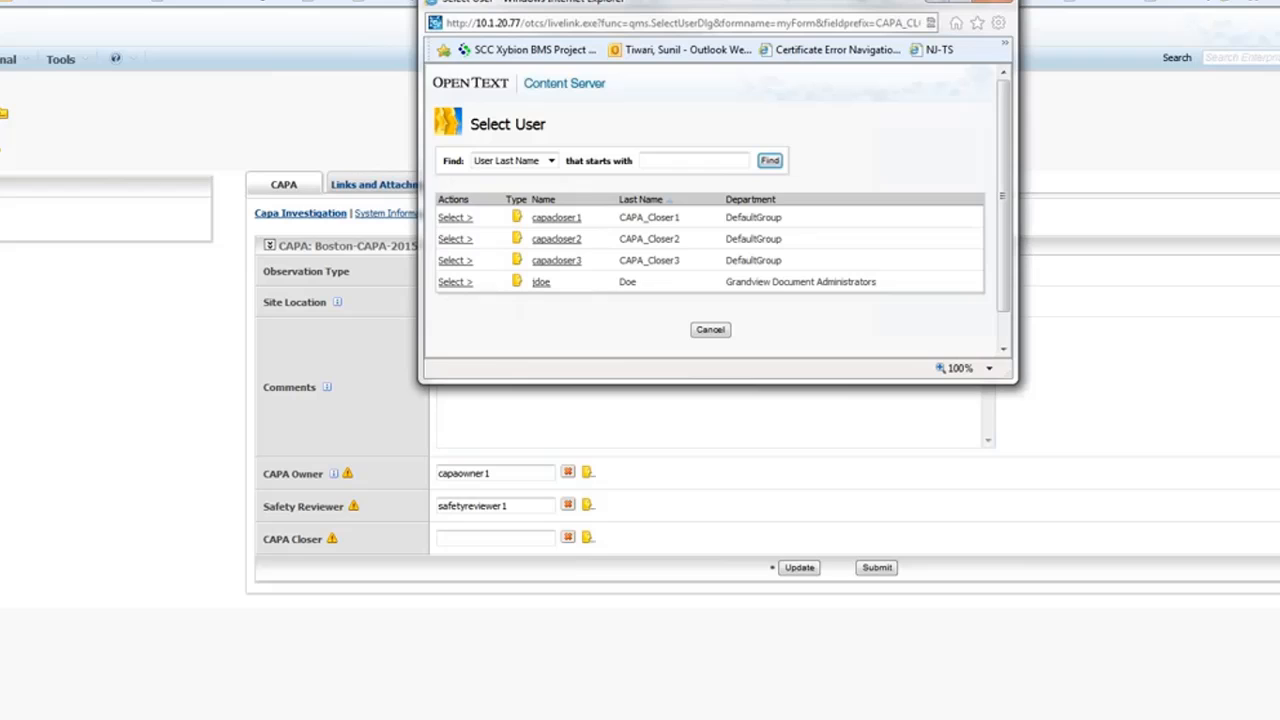
left_click(455, 217)
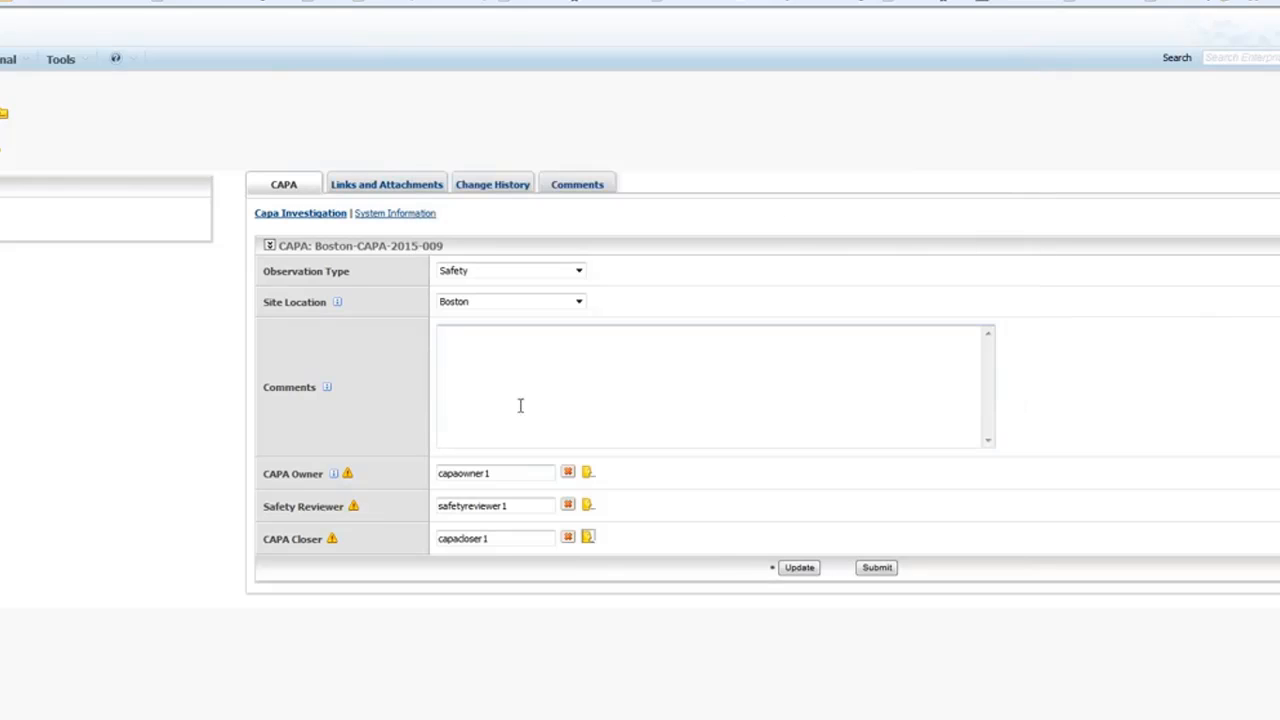
left_click(876, 567)
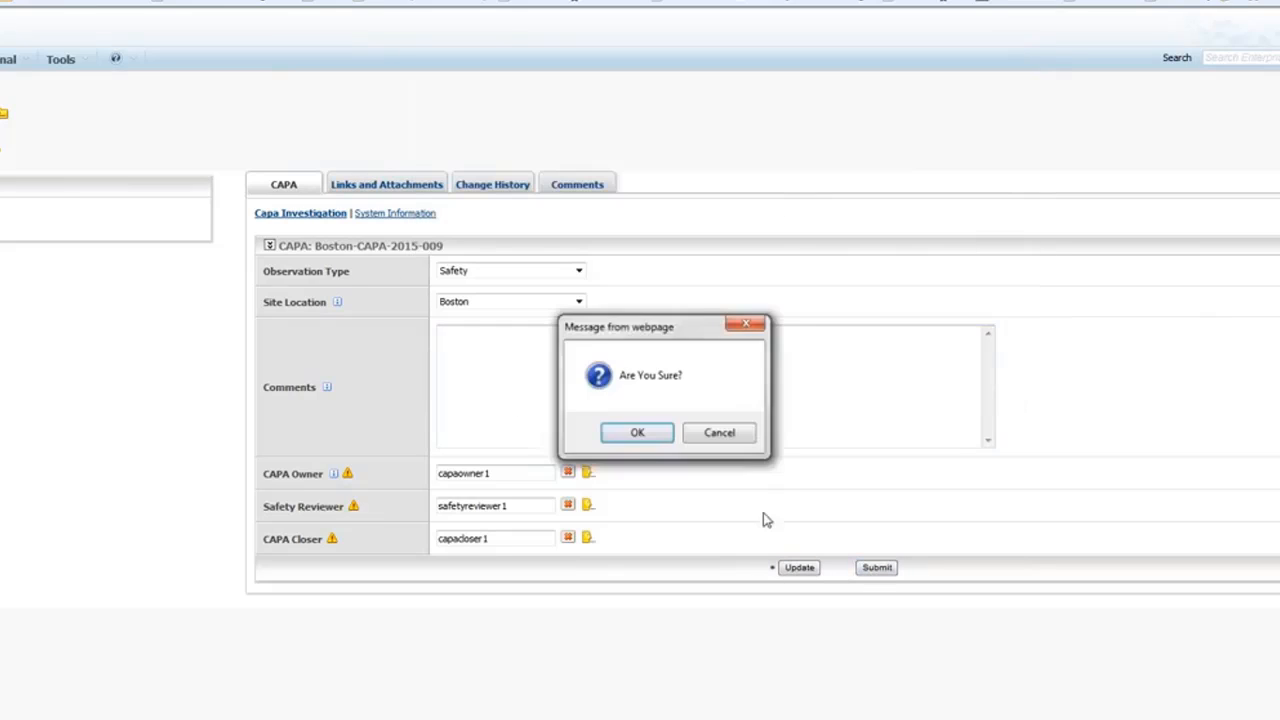
left_click(637, 432)
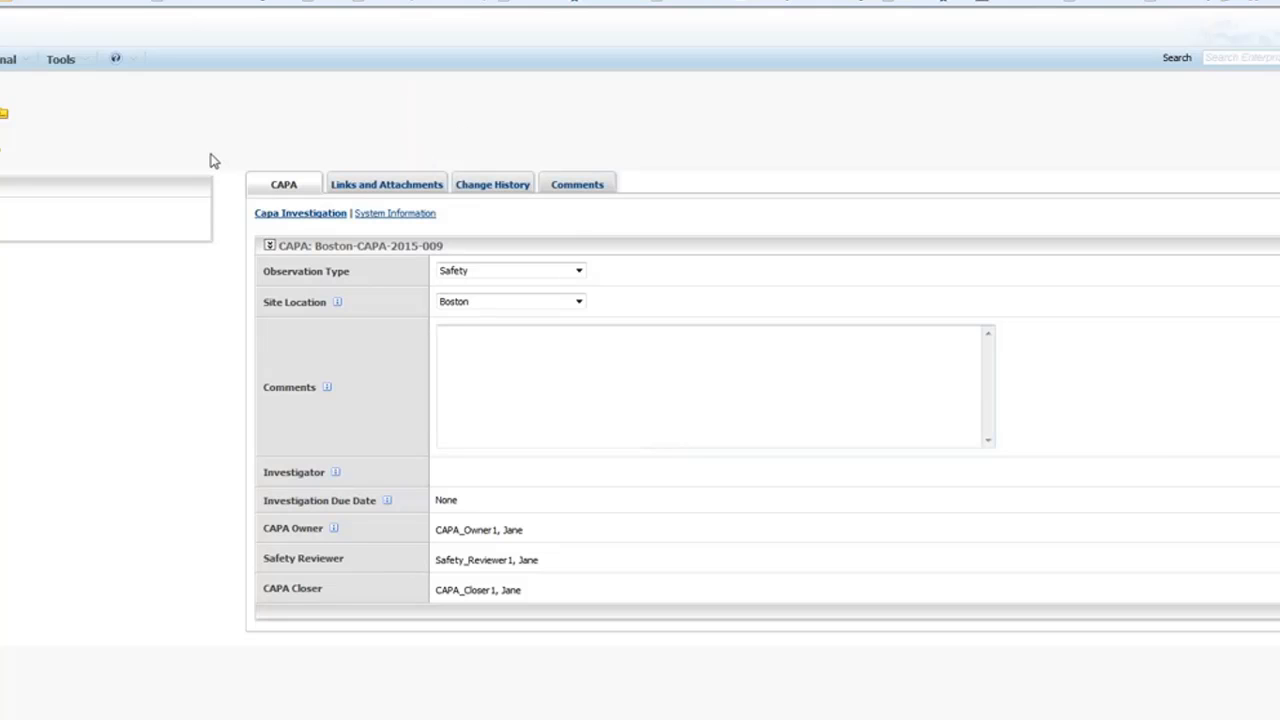
Log out via Tools and sign back in as capaowner1 with the account password.
left_click(86, 63)
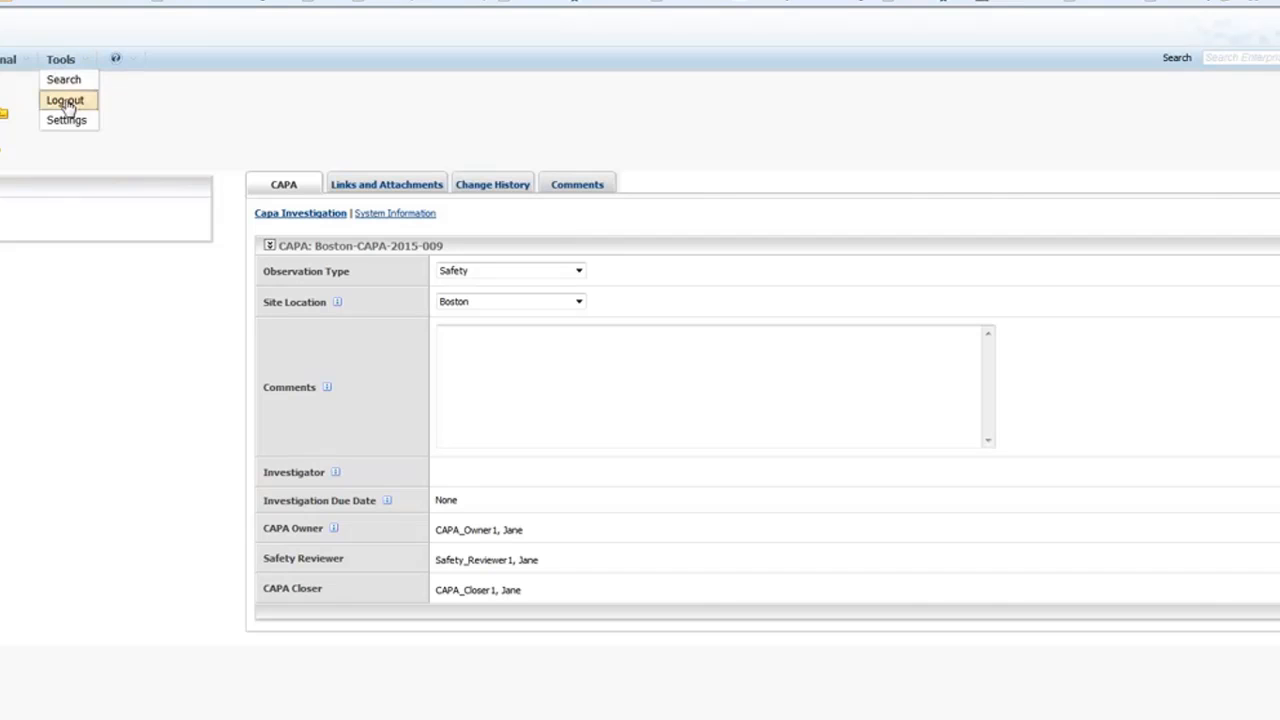
left_click(67, 104)
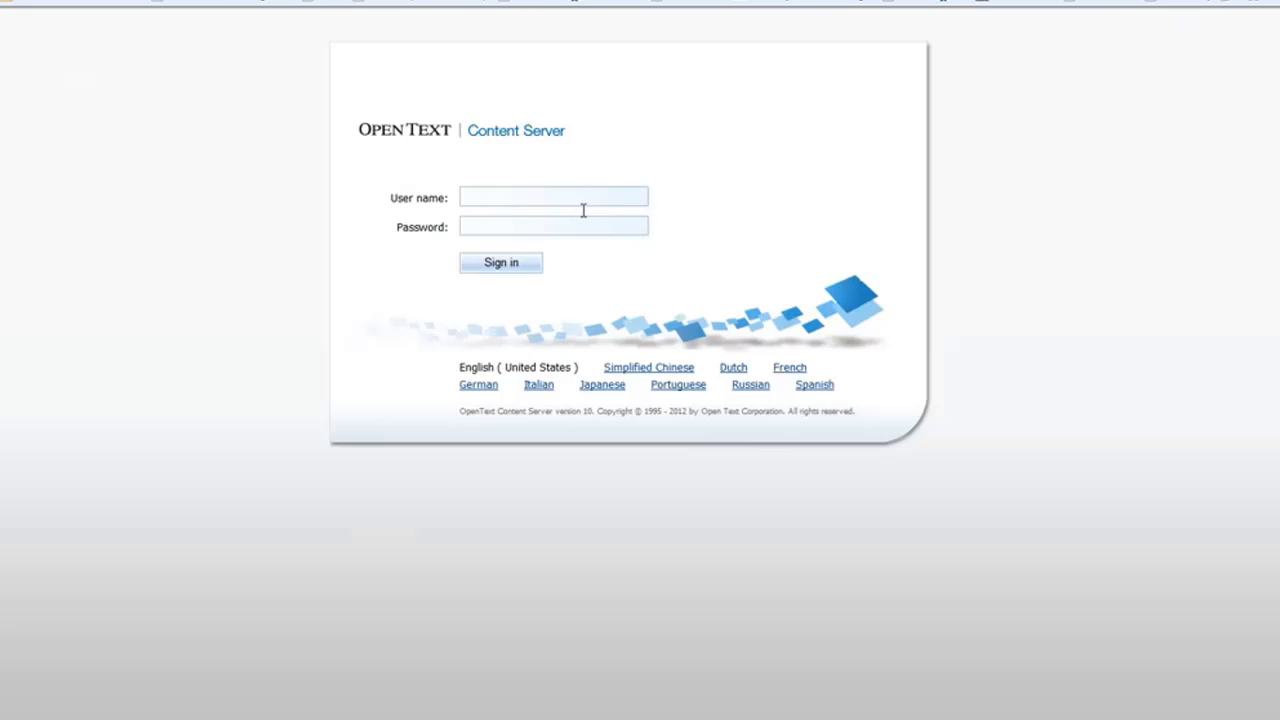
left_click(582, 203)
type("capaowner1")
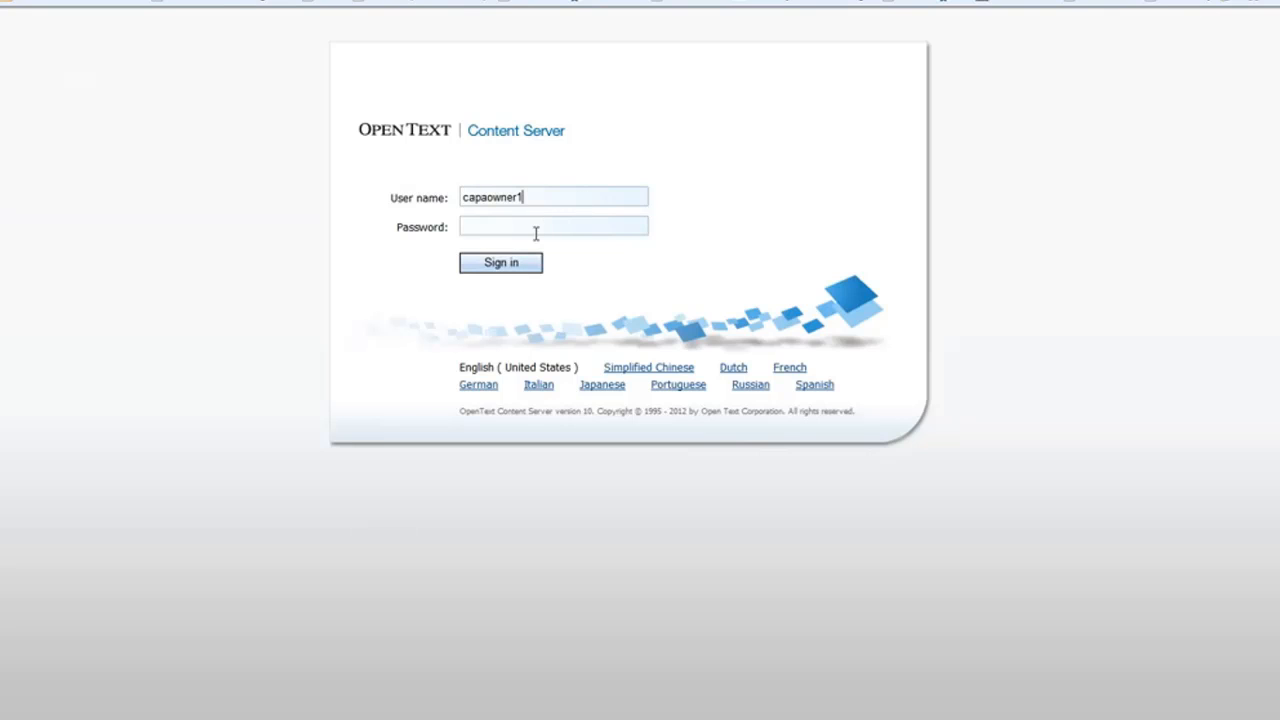
left_click(537, 233)
type("••••••")
left_click(517, 268)
key("Return")
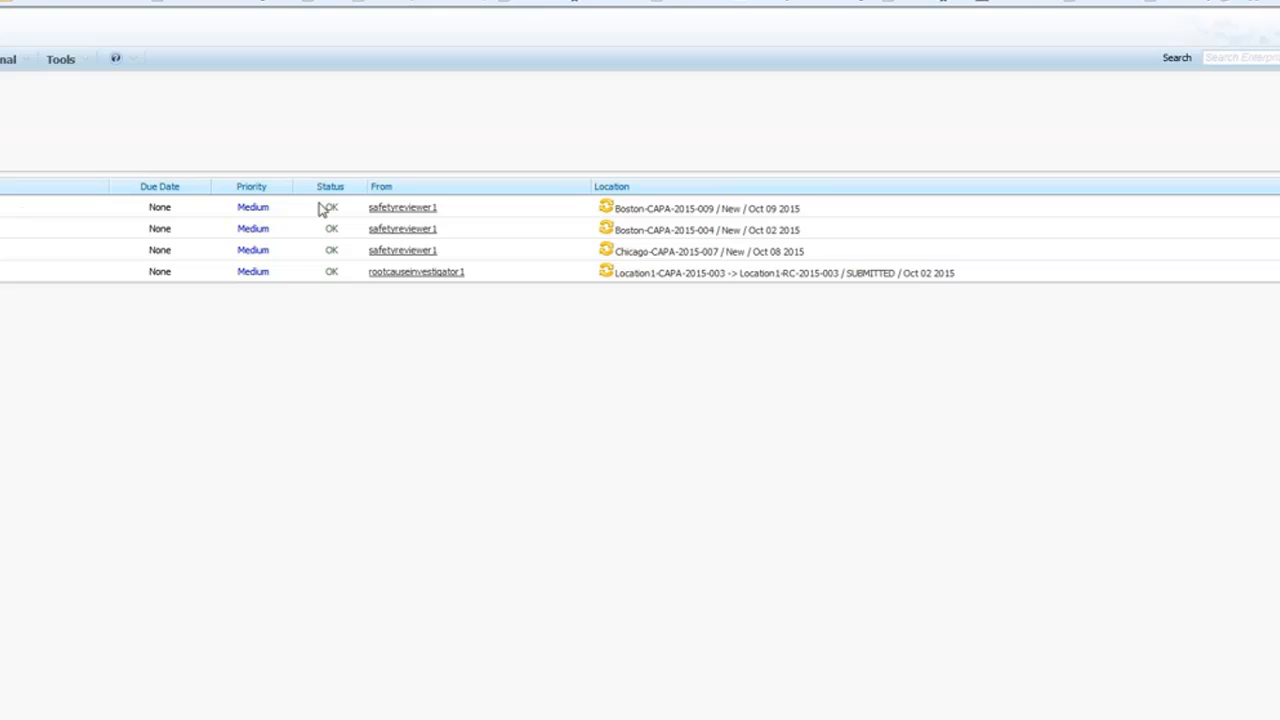
Add the comment 'Investigate' and assign capainvestigator1 as the CAPA investigator.
left_click_drag(797, 209, 750, 220)
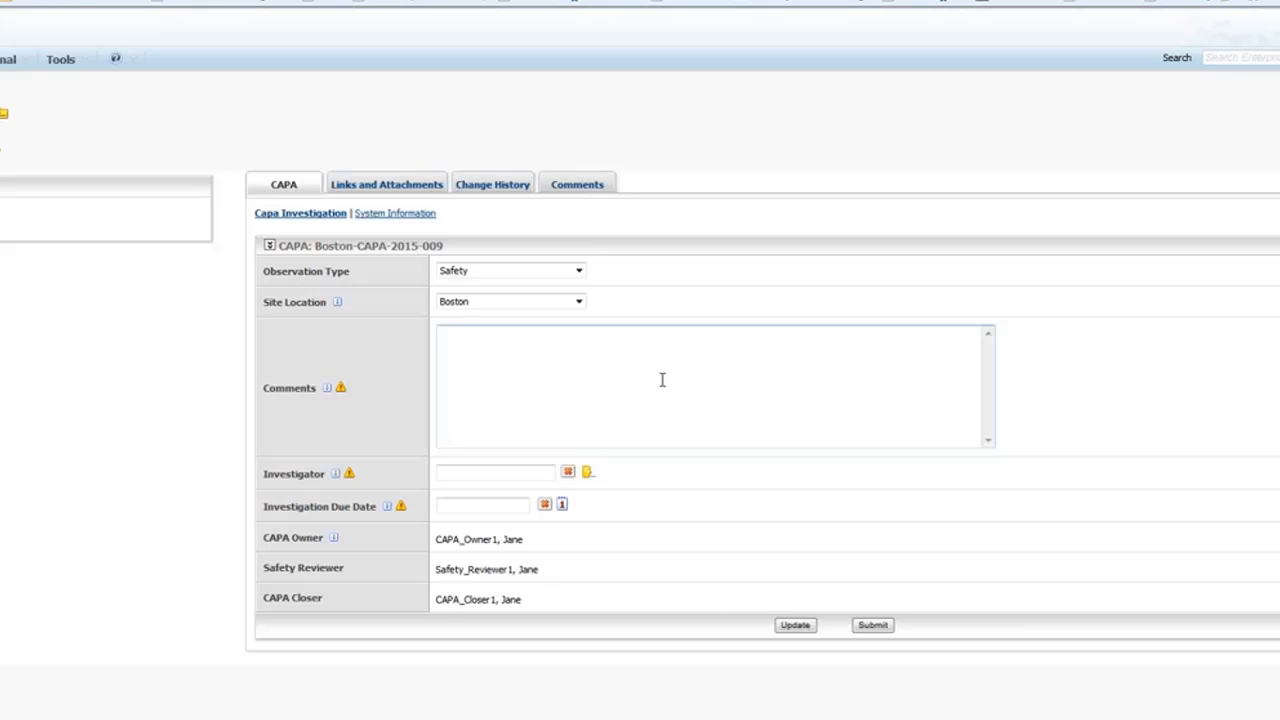
left_click(518, 365)
type("Investigate")
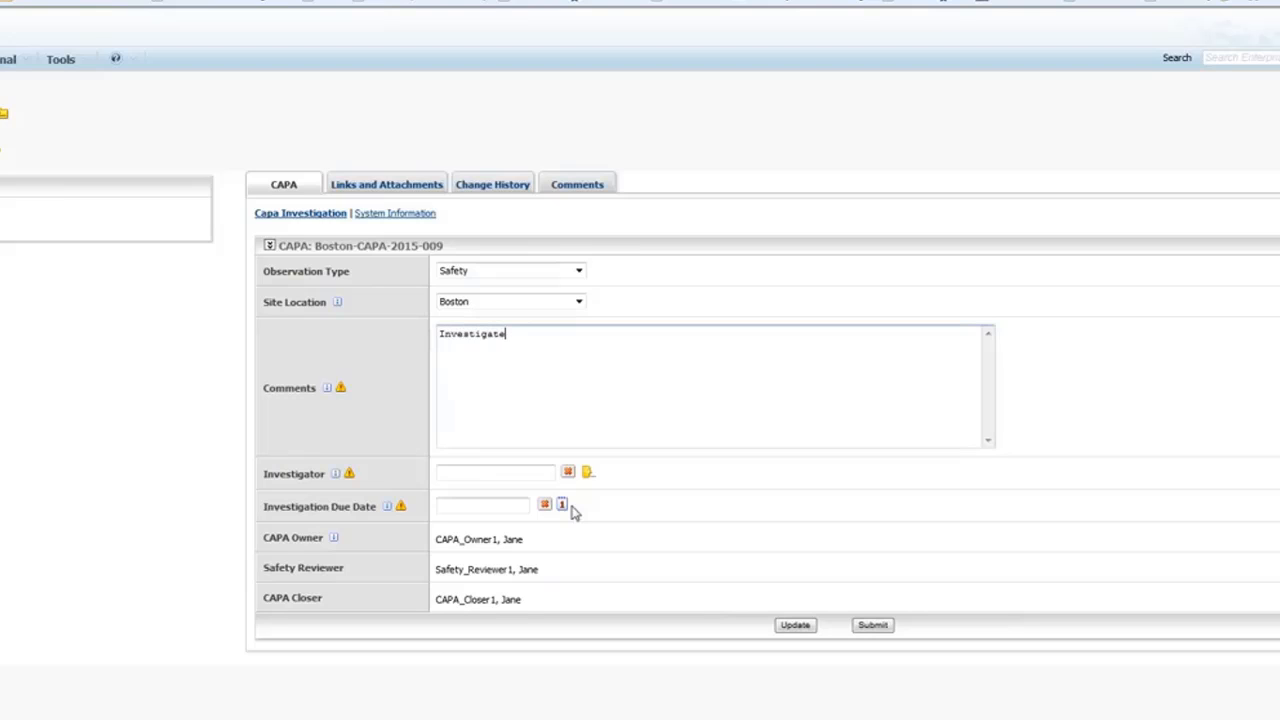
left_click(587, 472)
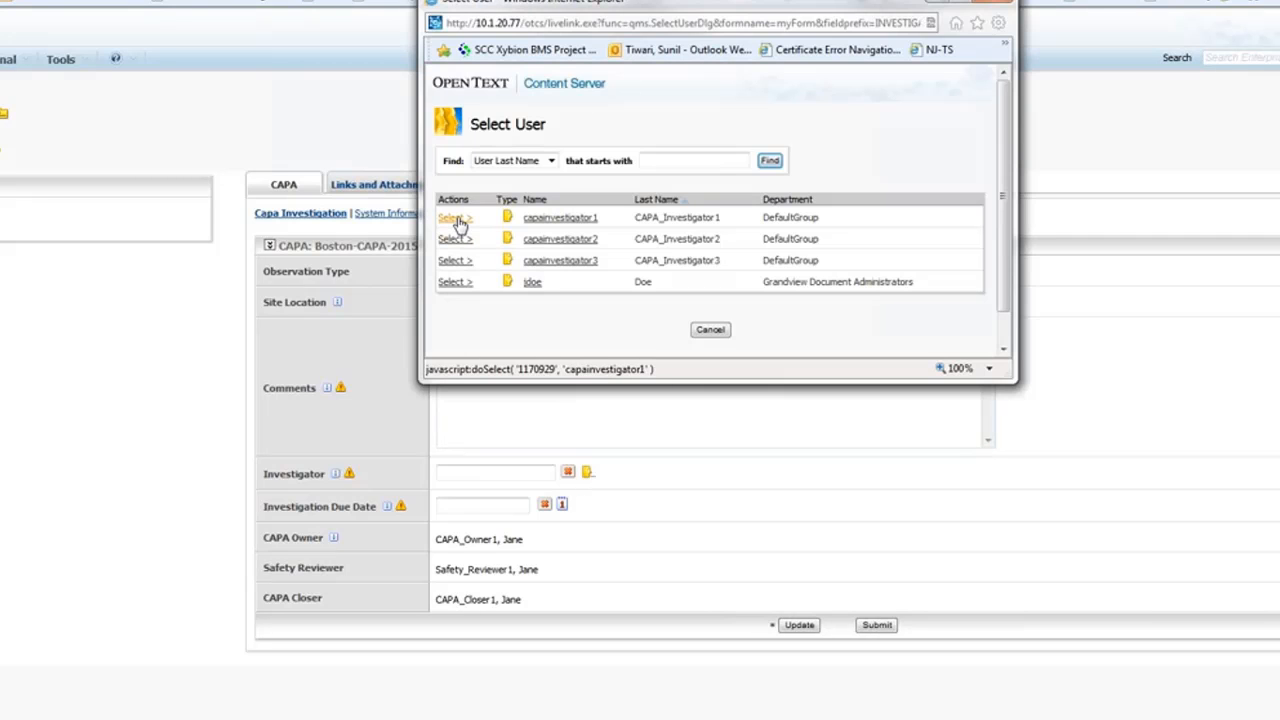
left_click(453, 218)
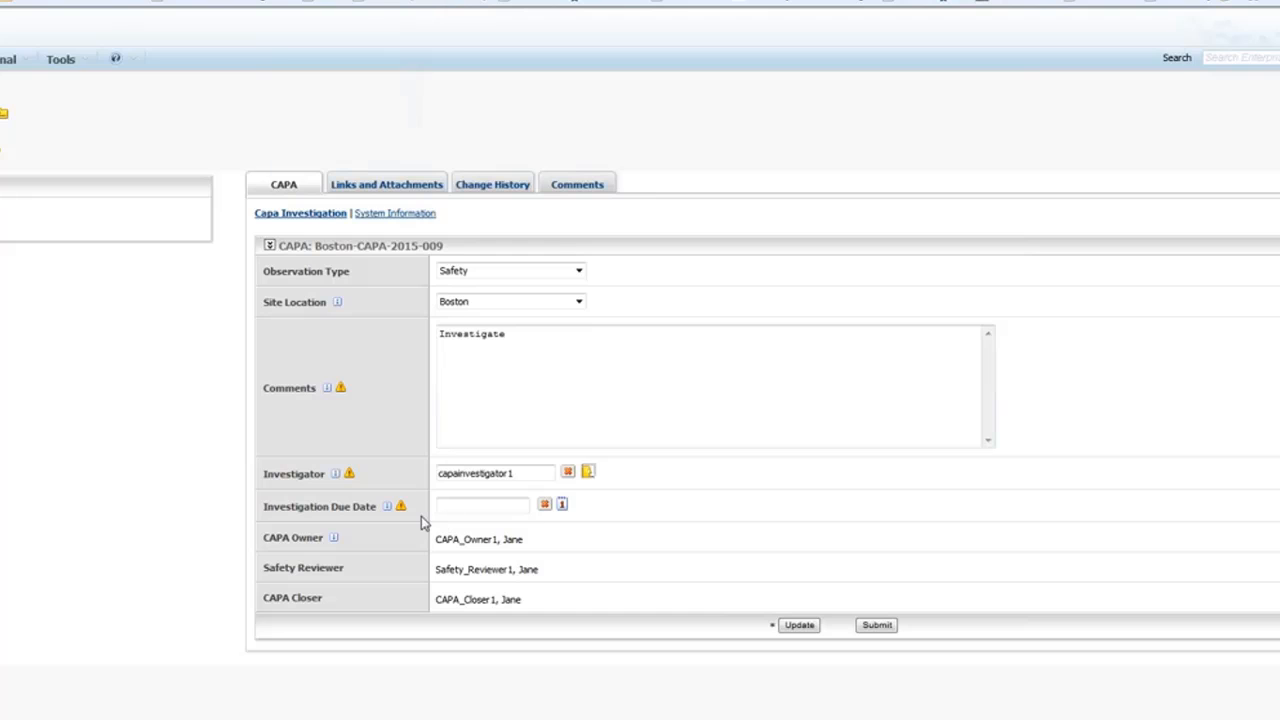
Set the investigation due date to 11/26/2015 and submit the CAPA for investigation.
left_click(562, 507)
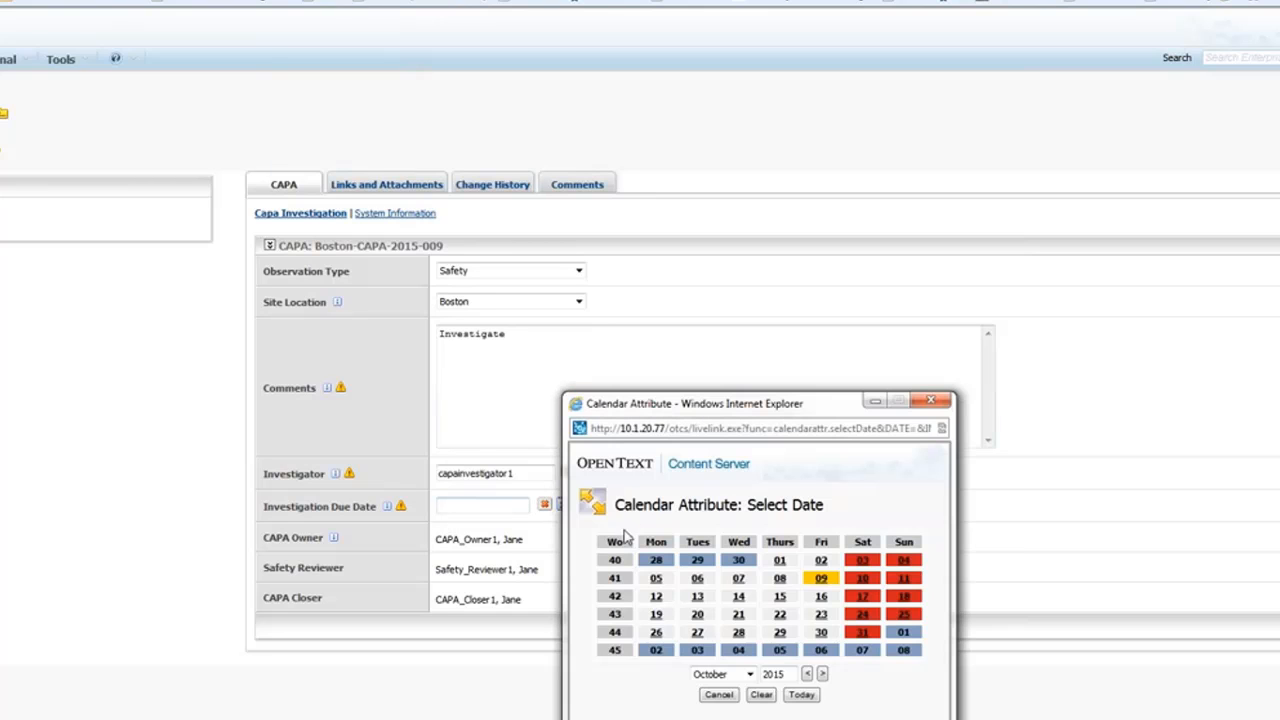
left_click(745, 675)
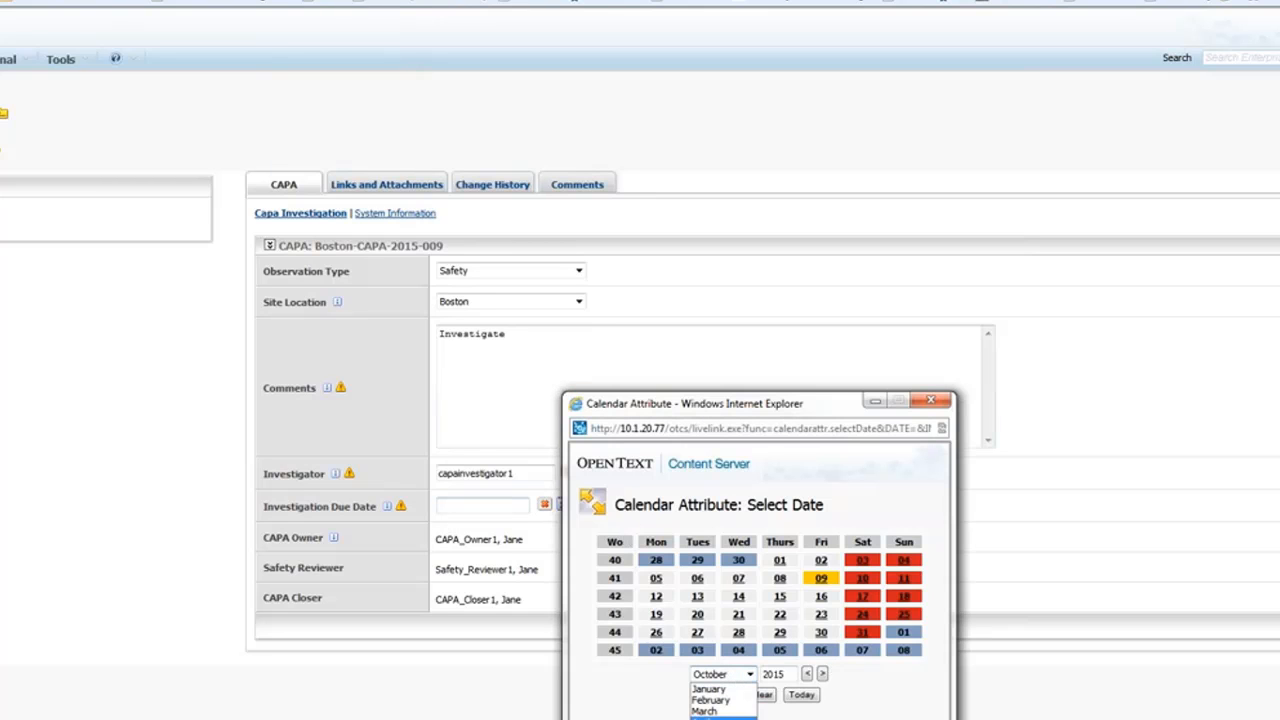
left_click(718, 719)
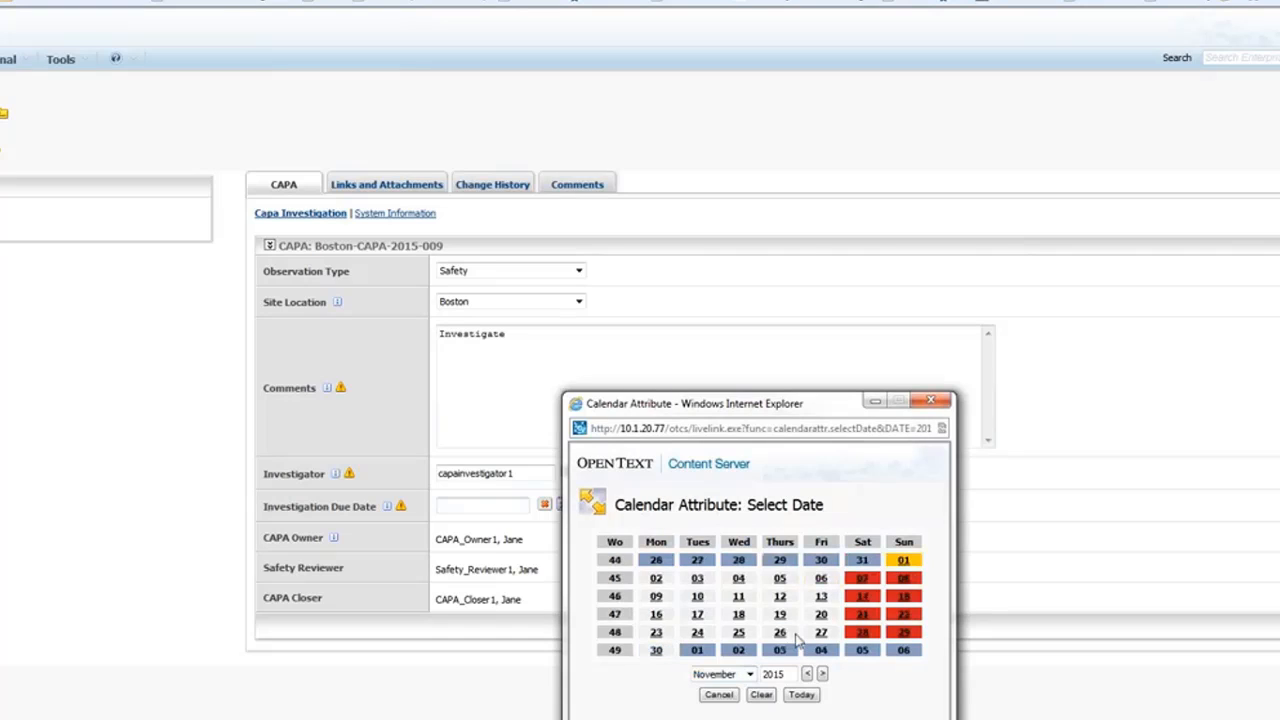
left_click(781, 633)
left_click(786, 693)
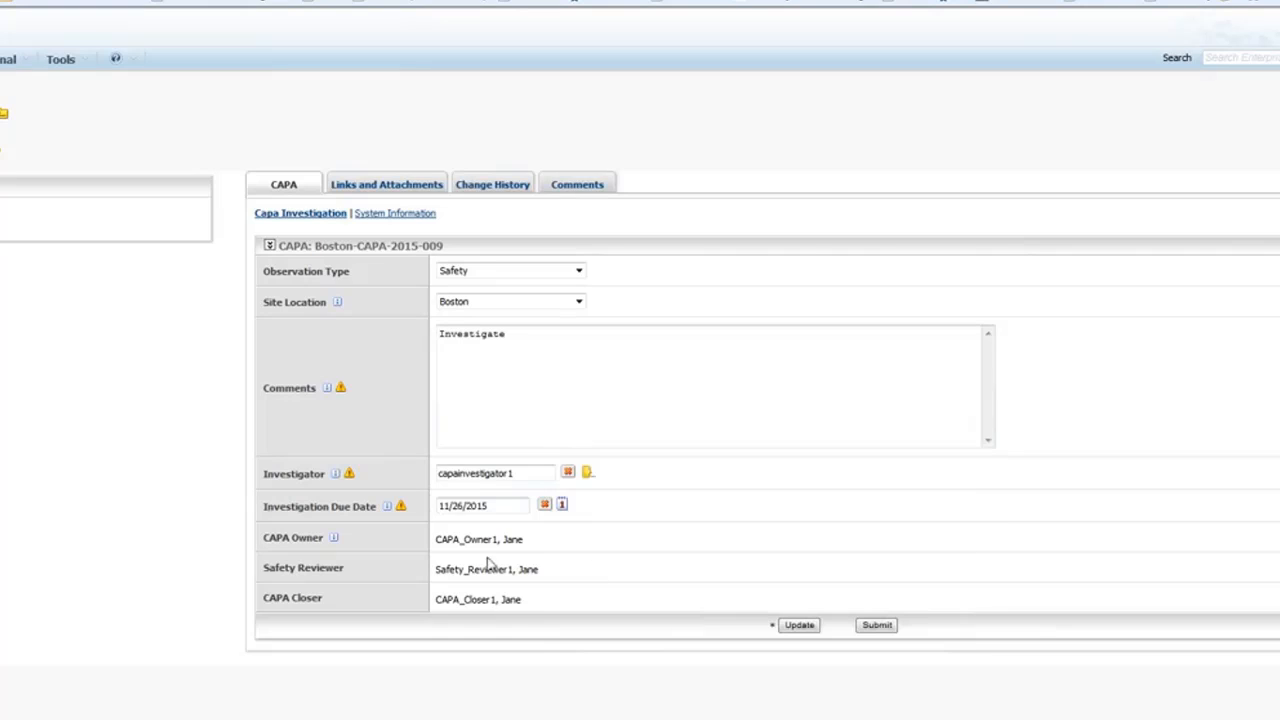
left_click(877, 625)
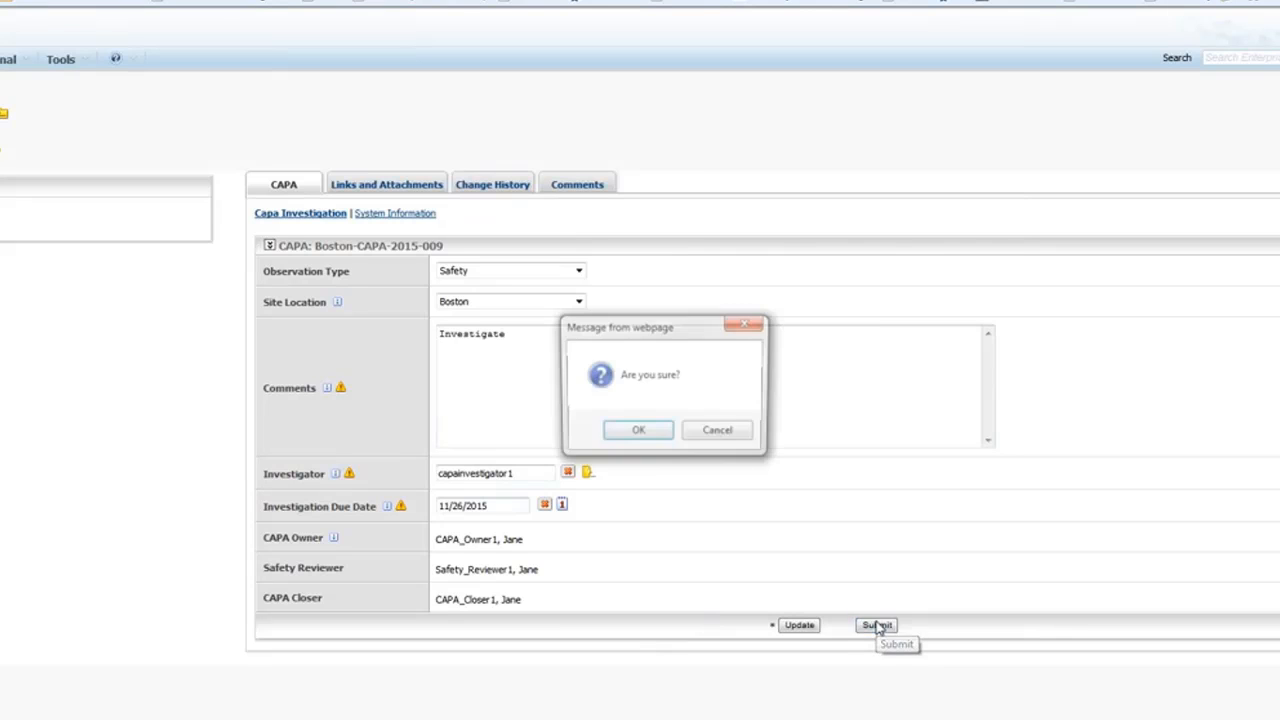
left_click(637, 432)
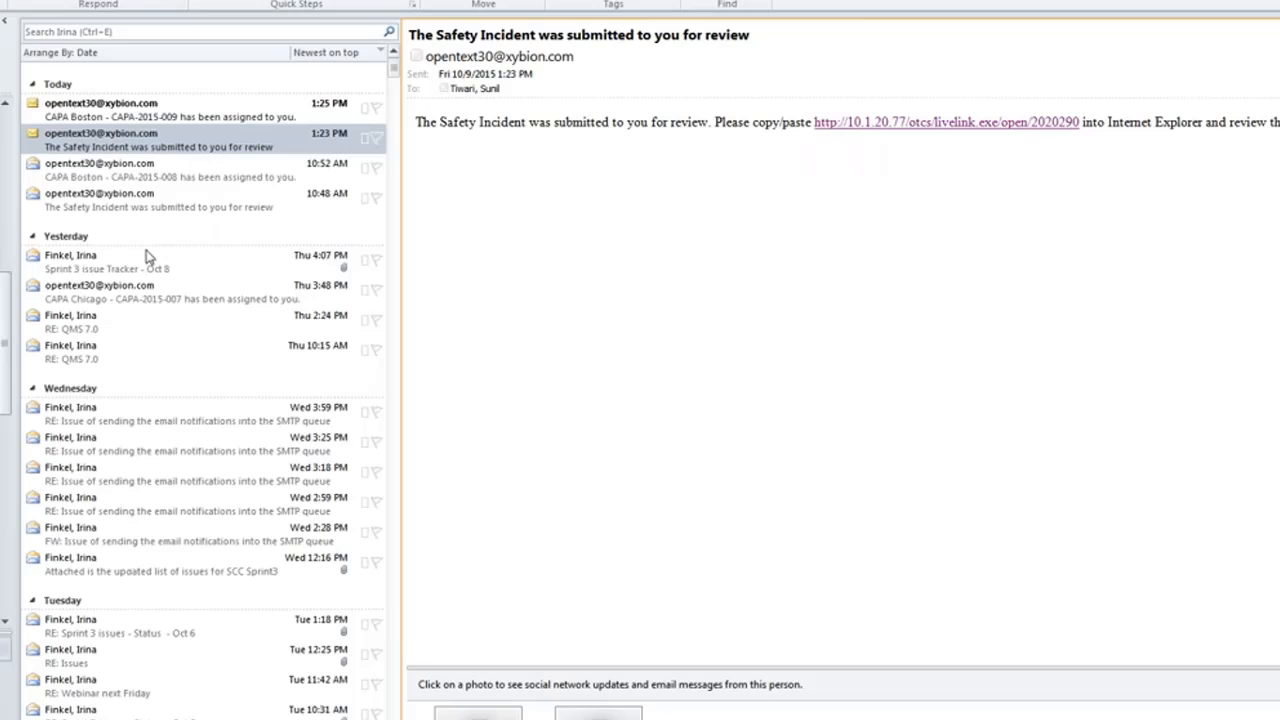
Reopen the 'CAPA Boston - CAPA-2015-009 has been assigned to you' email after viewing the Safety Incident email.
left_click(146, 116)
left_click(140, 147)
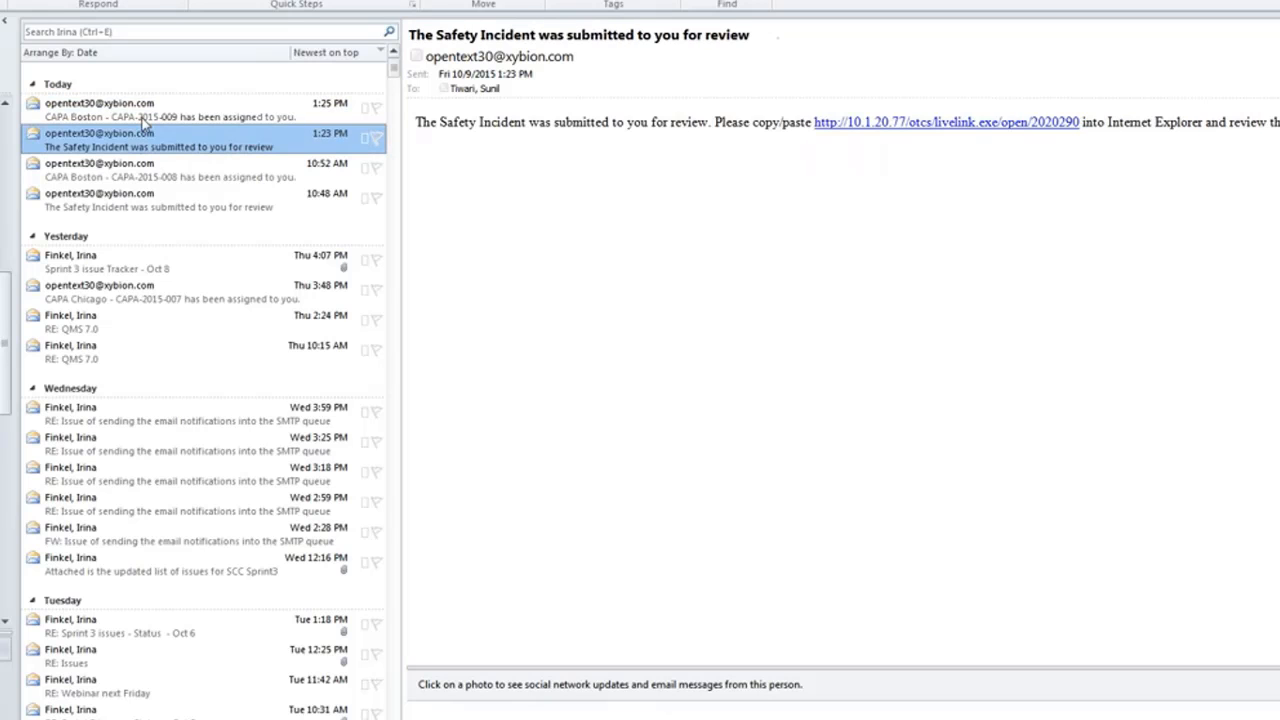
left_click(146, 119)
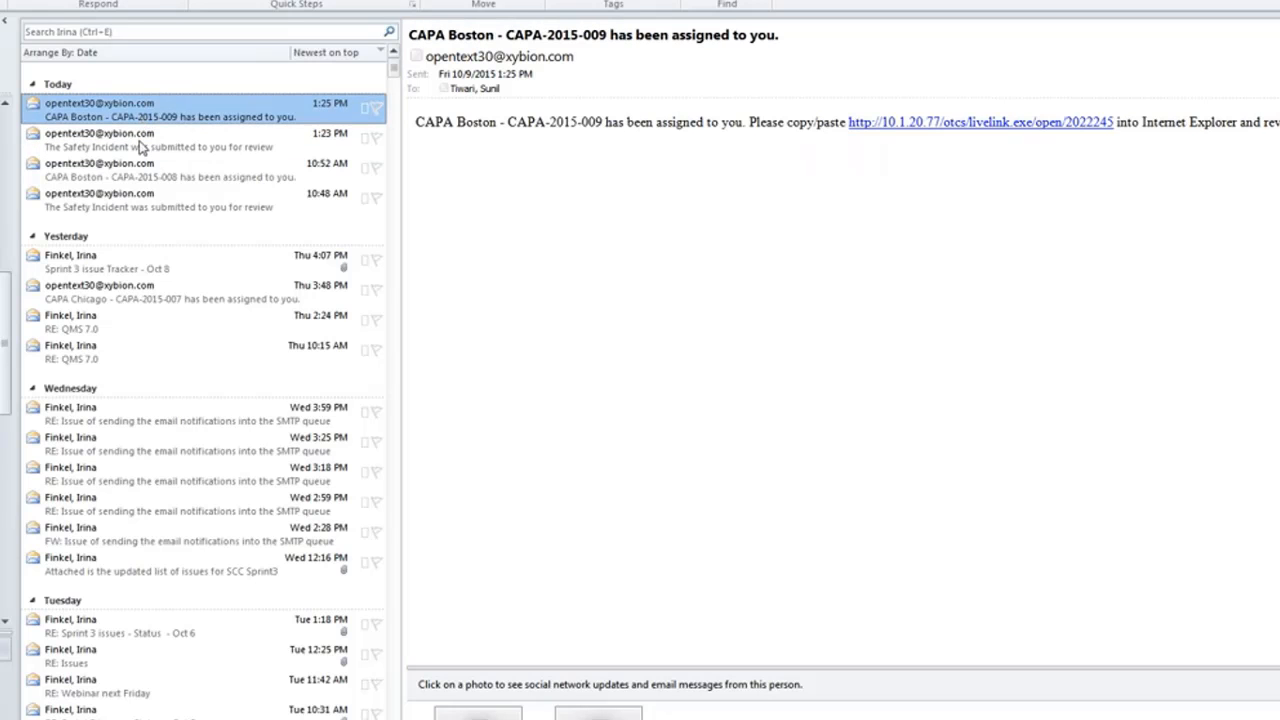
left_click(143, 148)
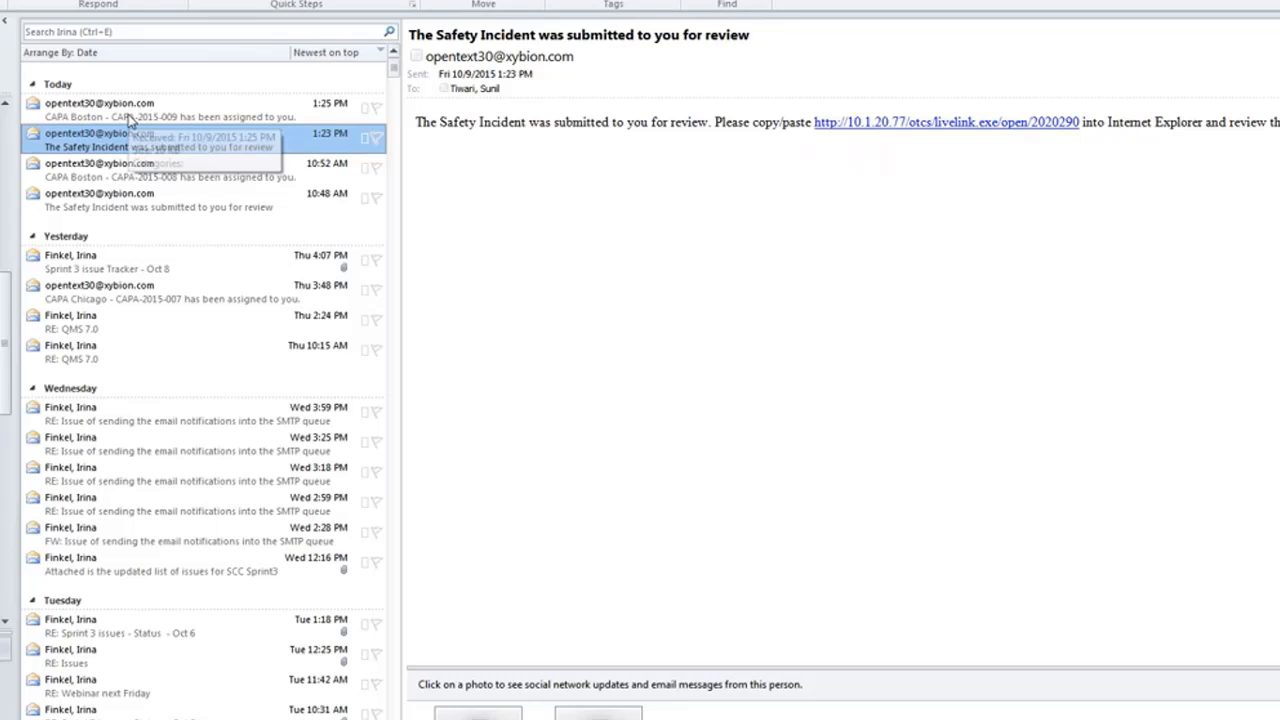
left_click(131, 118)
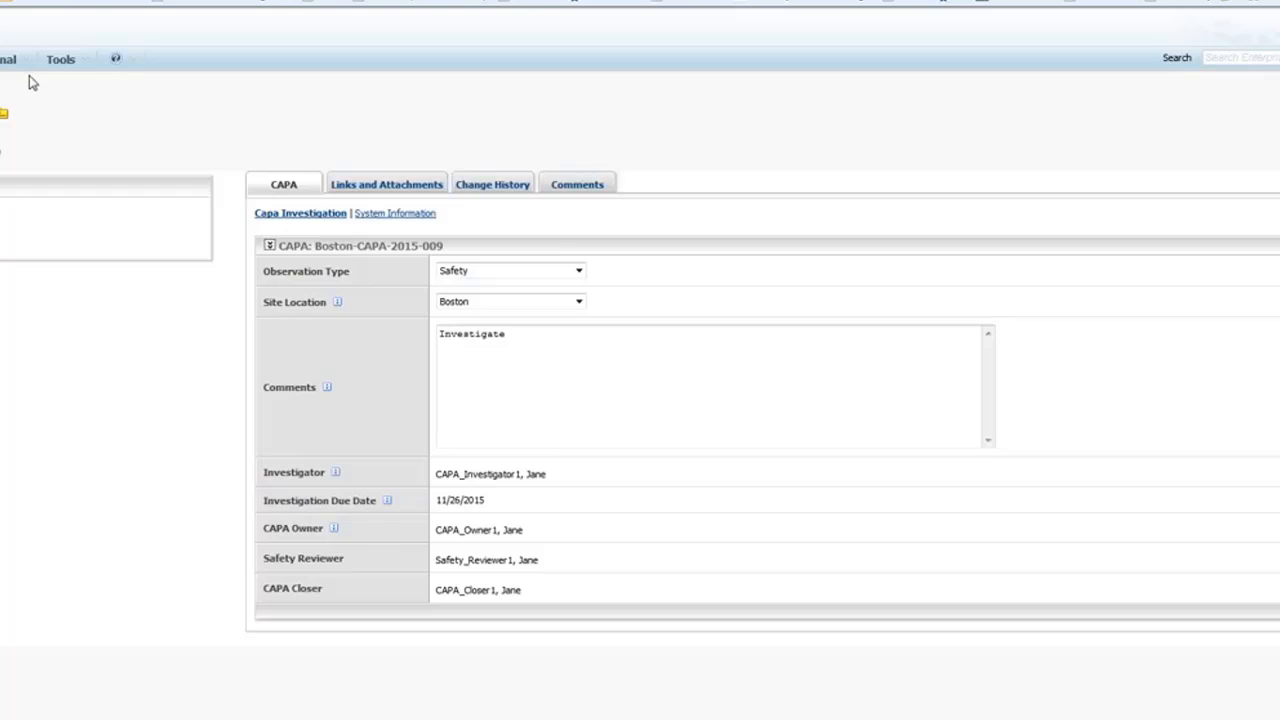
Log out via Tools and sign back in with the CAPA investigator's user name and password.
left_click(81, 62)
left_click(79, 101)
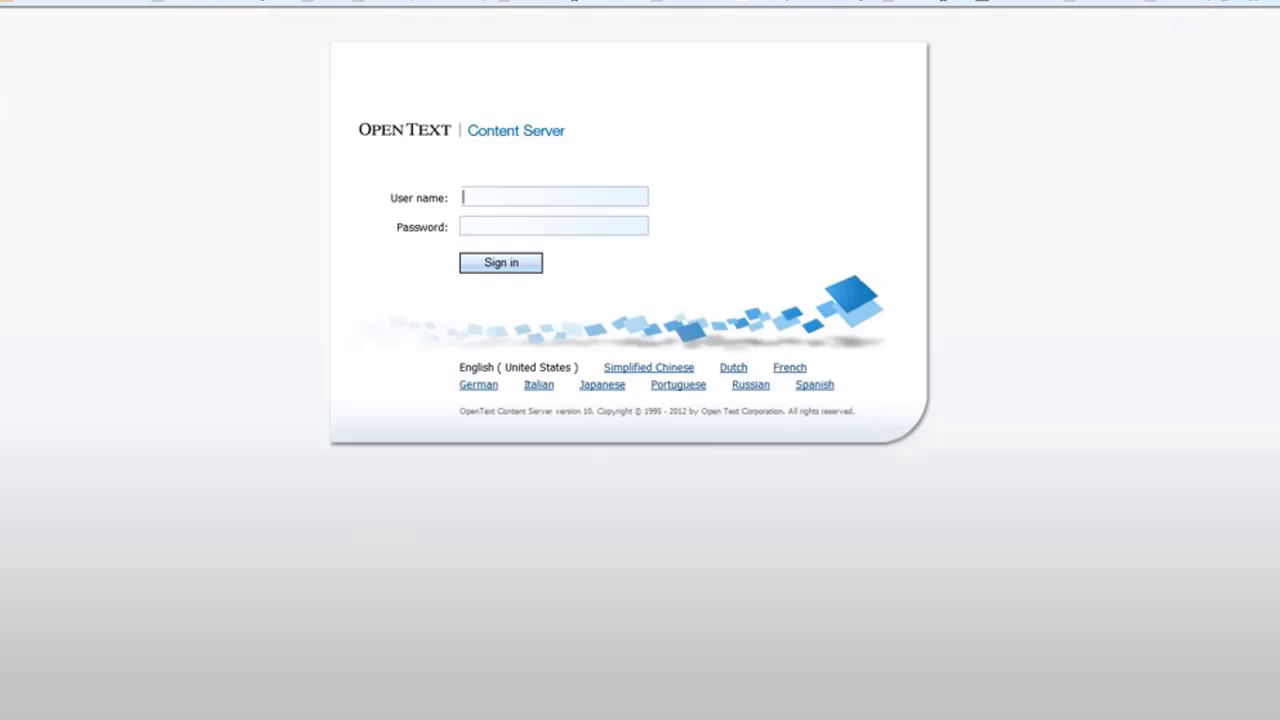
left_click(537, 195)
type("capainvestigator1")
left_click(534, 227)
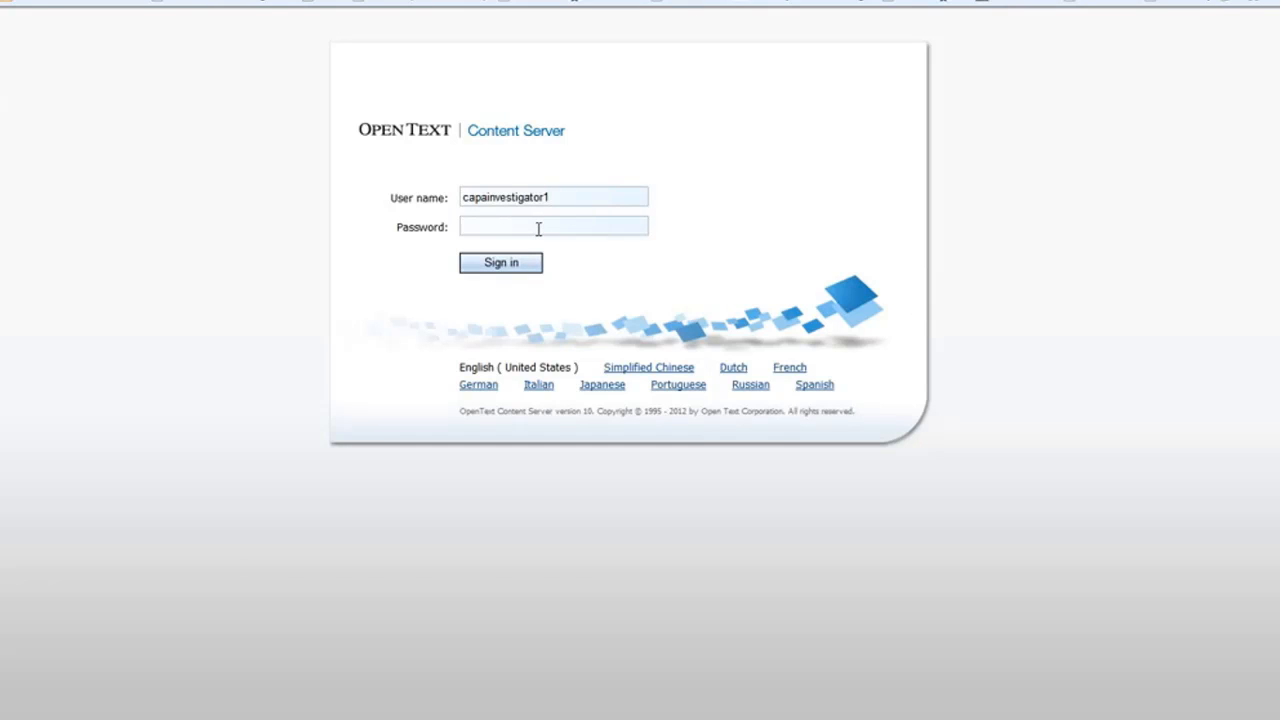
type("••••••")
left_click(517, 272)
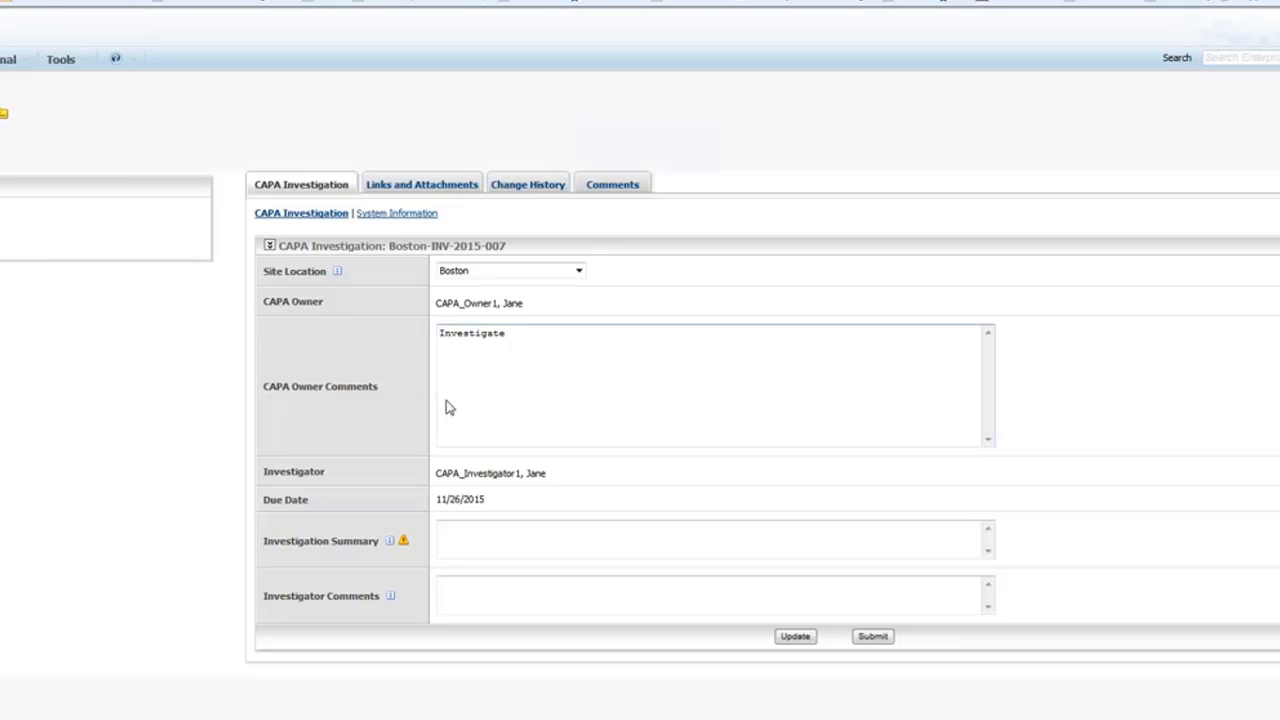
Enter summary 'No Leak found' and comment 'No action needed', then submit Boston-INV-2015-007.
left_click(493, 533)
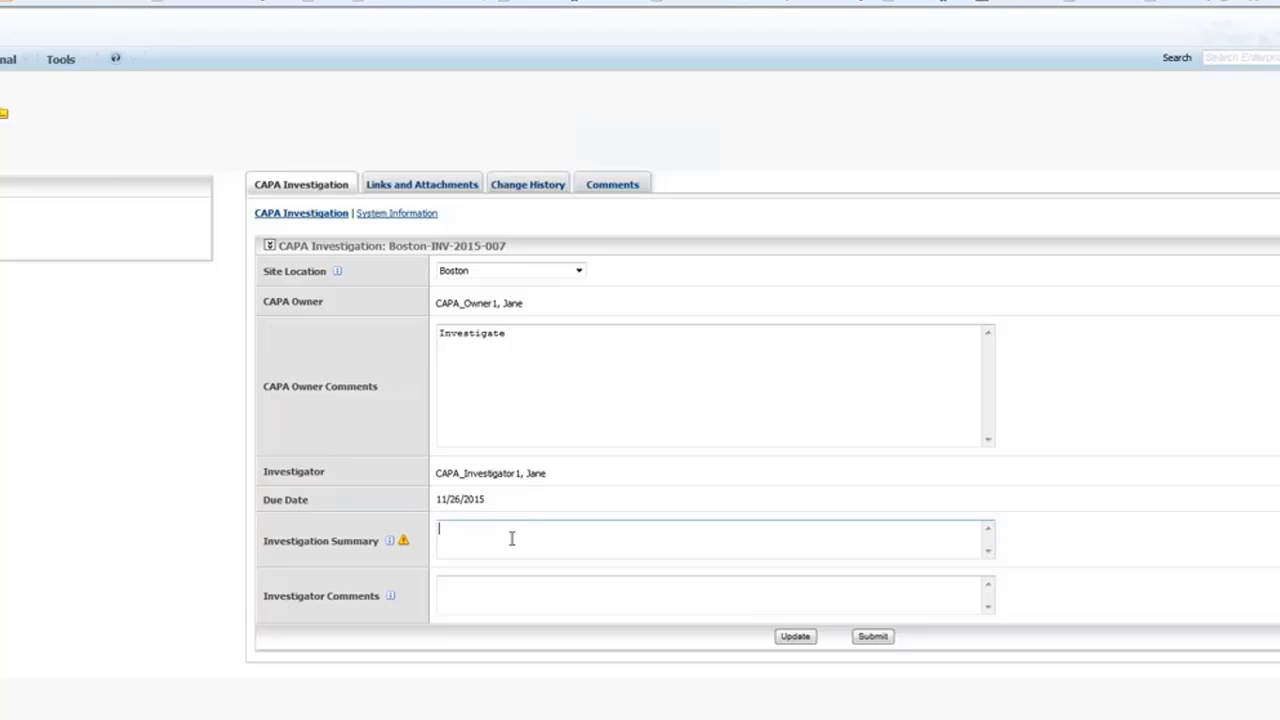
type("No Leak found")
left_click(506, 596)
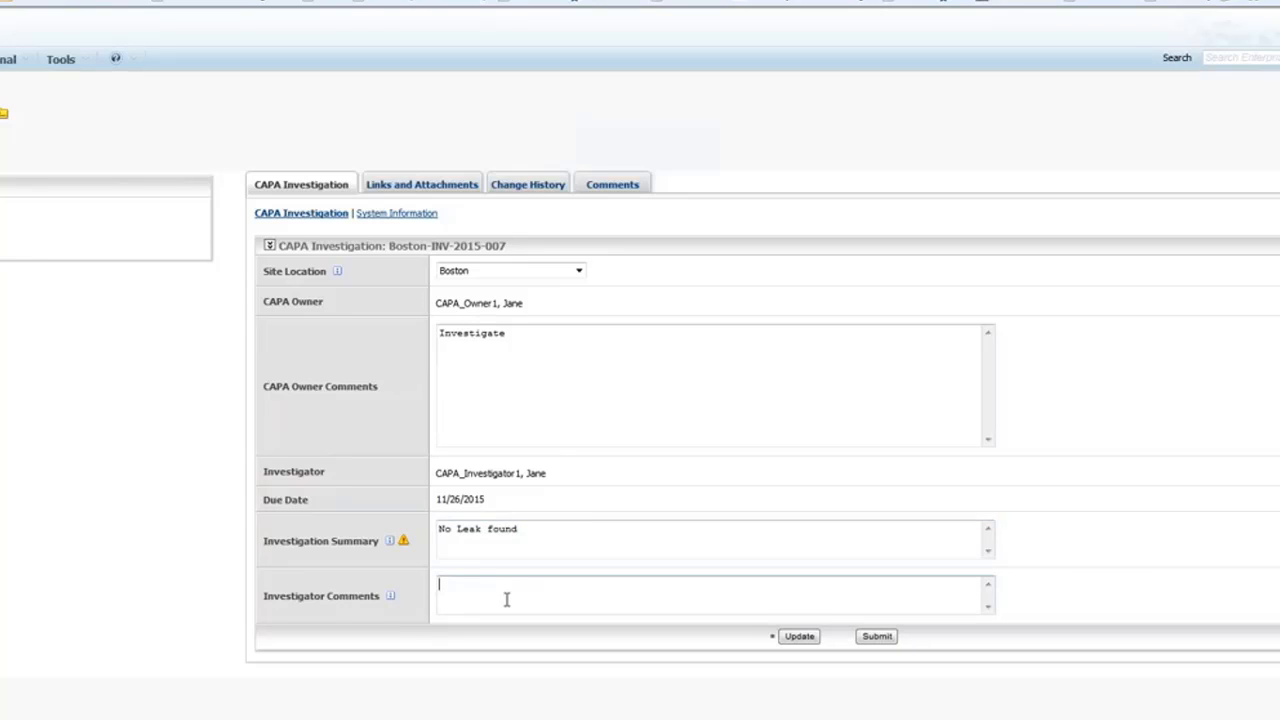
type("No action needed")
left_click(876, 636)
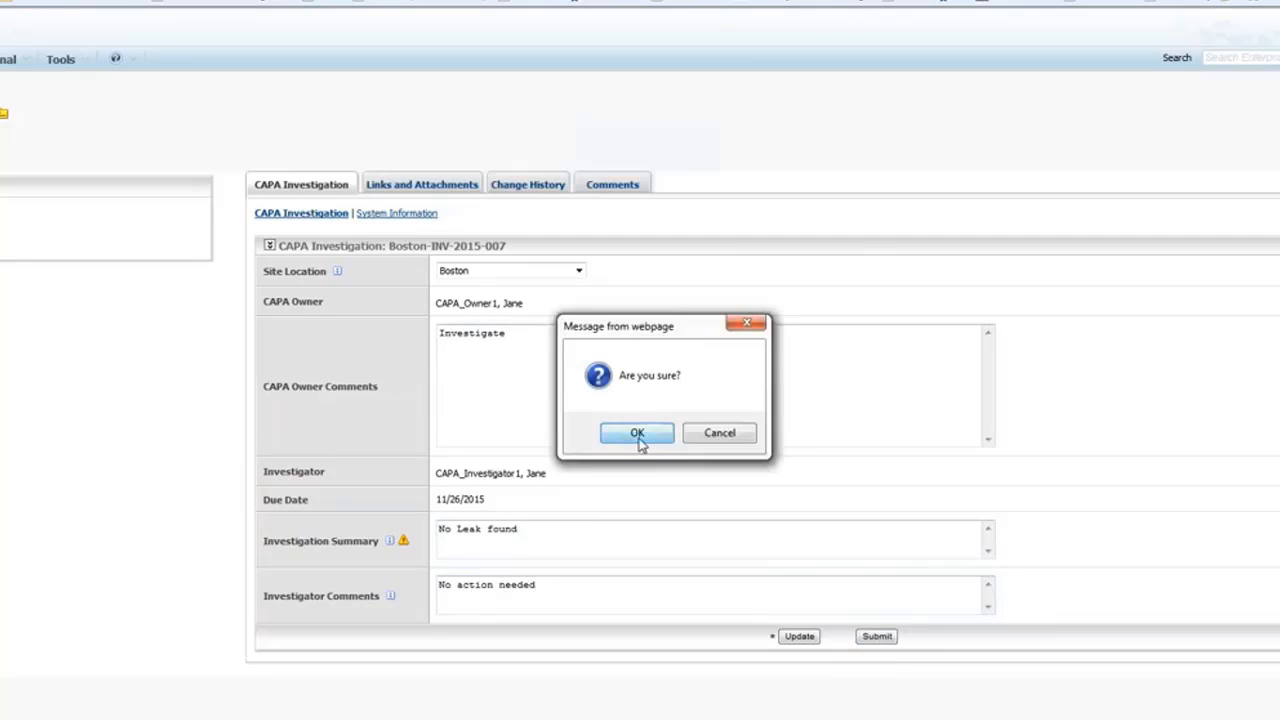
left_click(639, 438)
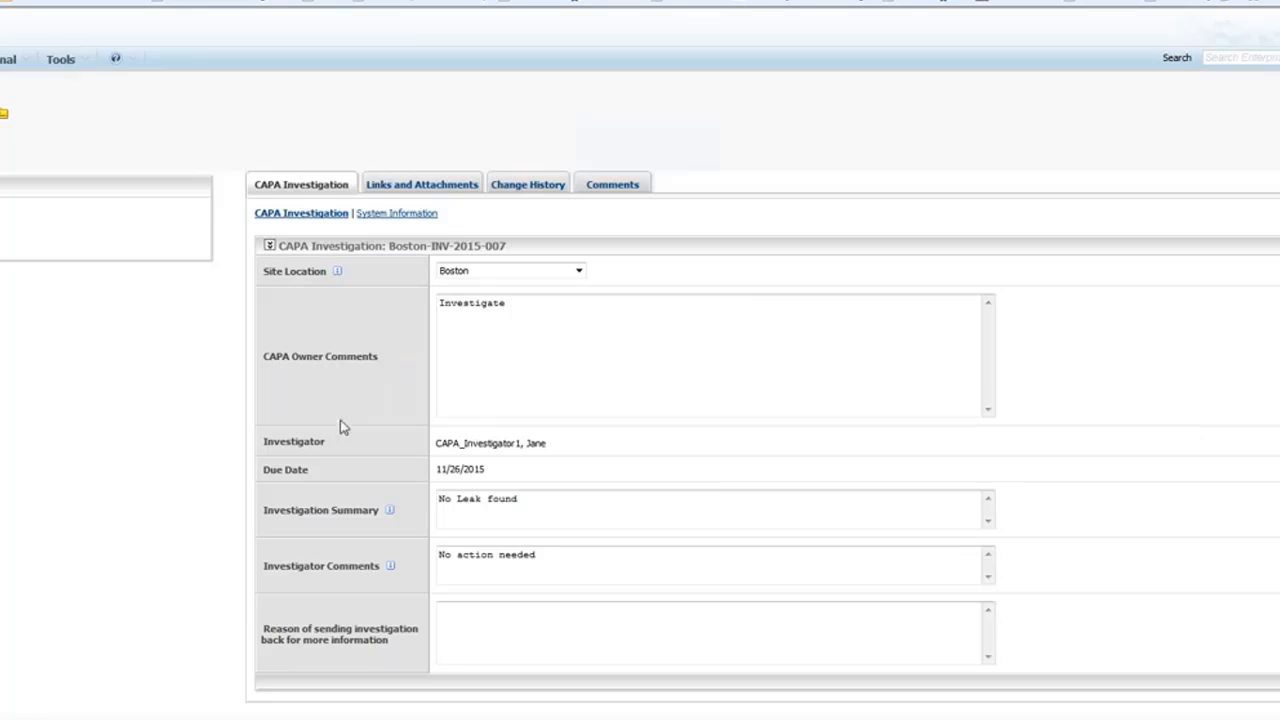
left_click(84, 66)
Log out of the investigator account and sign in with the CAPA owner's credentials.
left_click(66, 101)
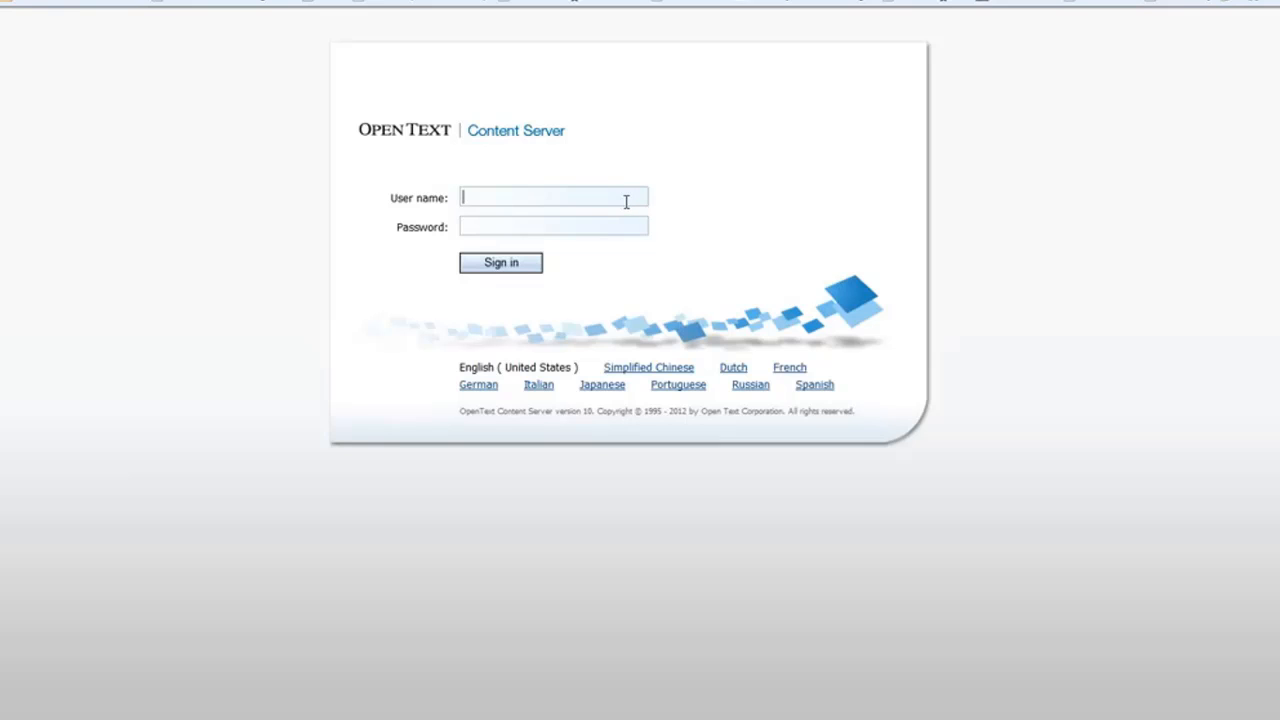
type("capaowner1")
left_click(549, 226)
type("******")
left_click(497, 265)
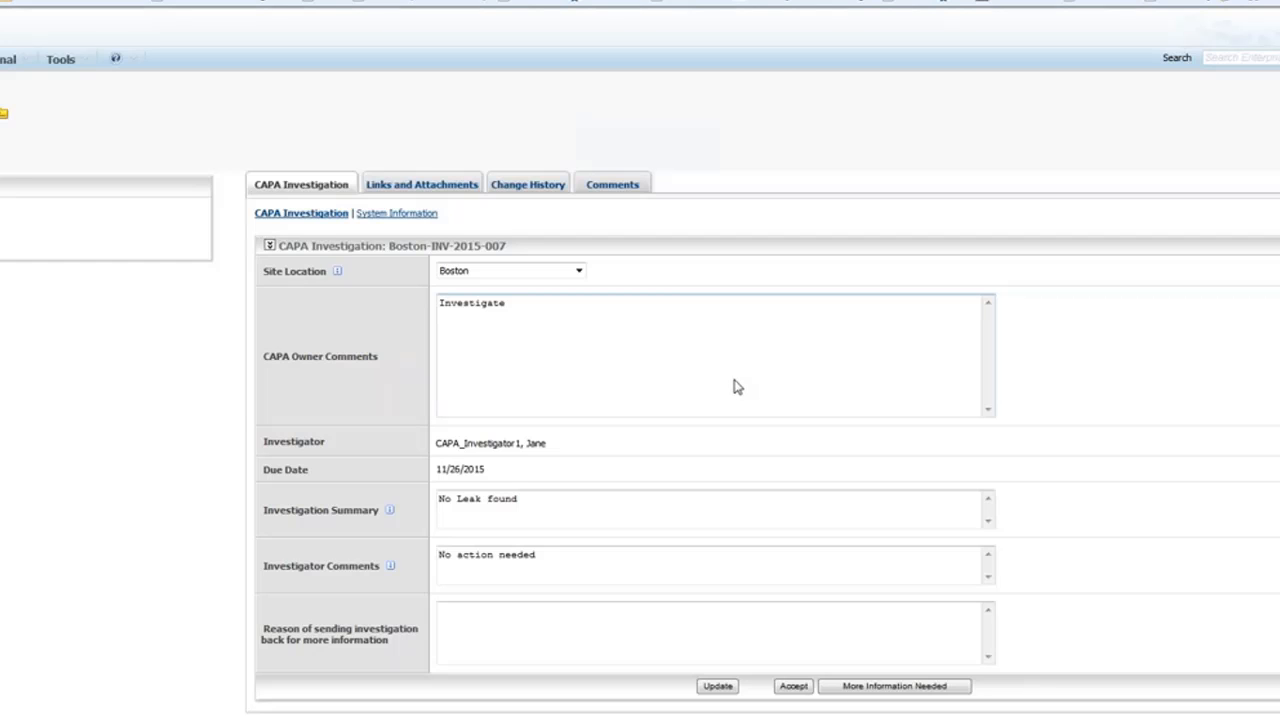
Review the 'No Leak found' summary and 'No action needed' comments, then accept the investigation.
left_click(589, 626)
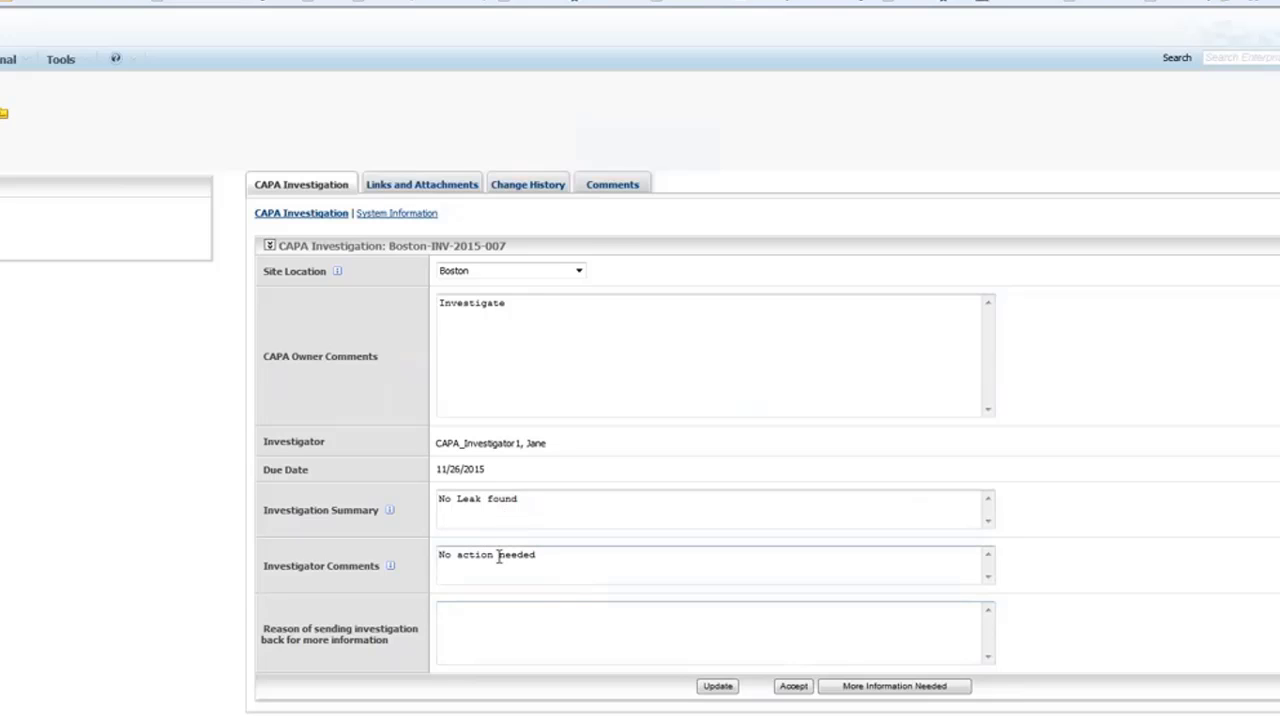
left_click_drag(441, 498, 524, 498)
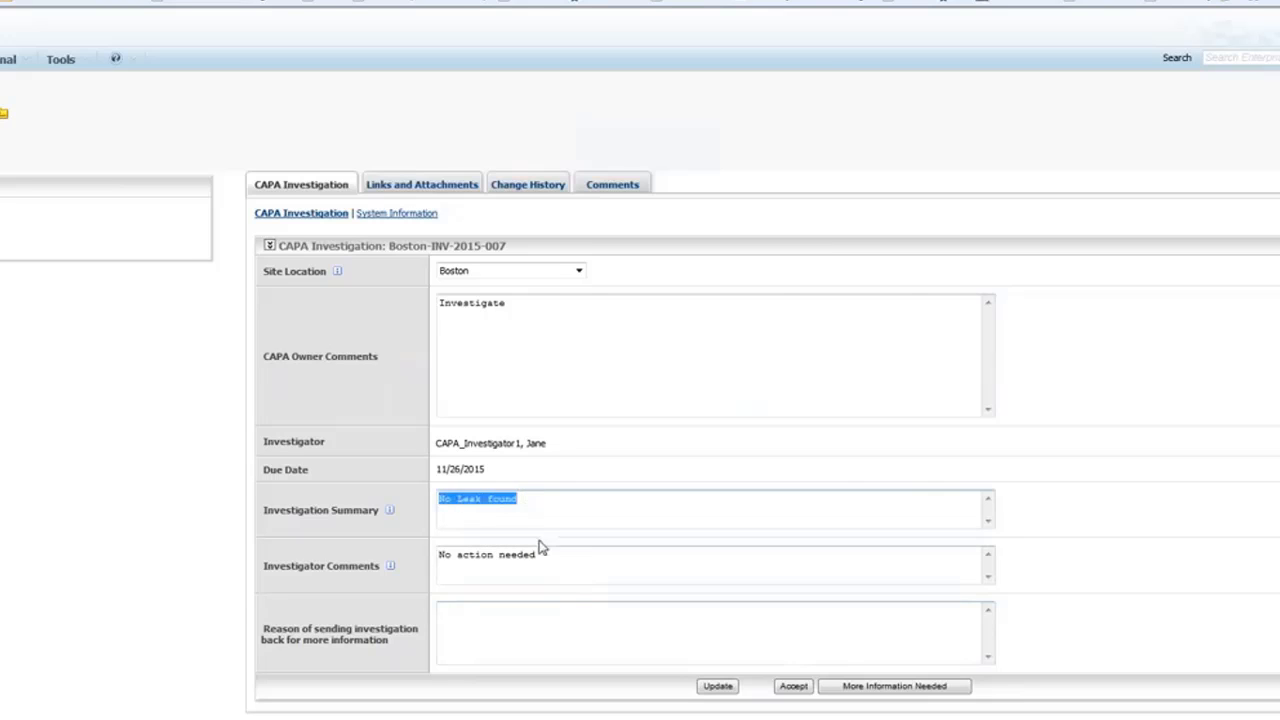
left_click_drag(545, 557, 428, 567)
left_click(795, 689)
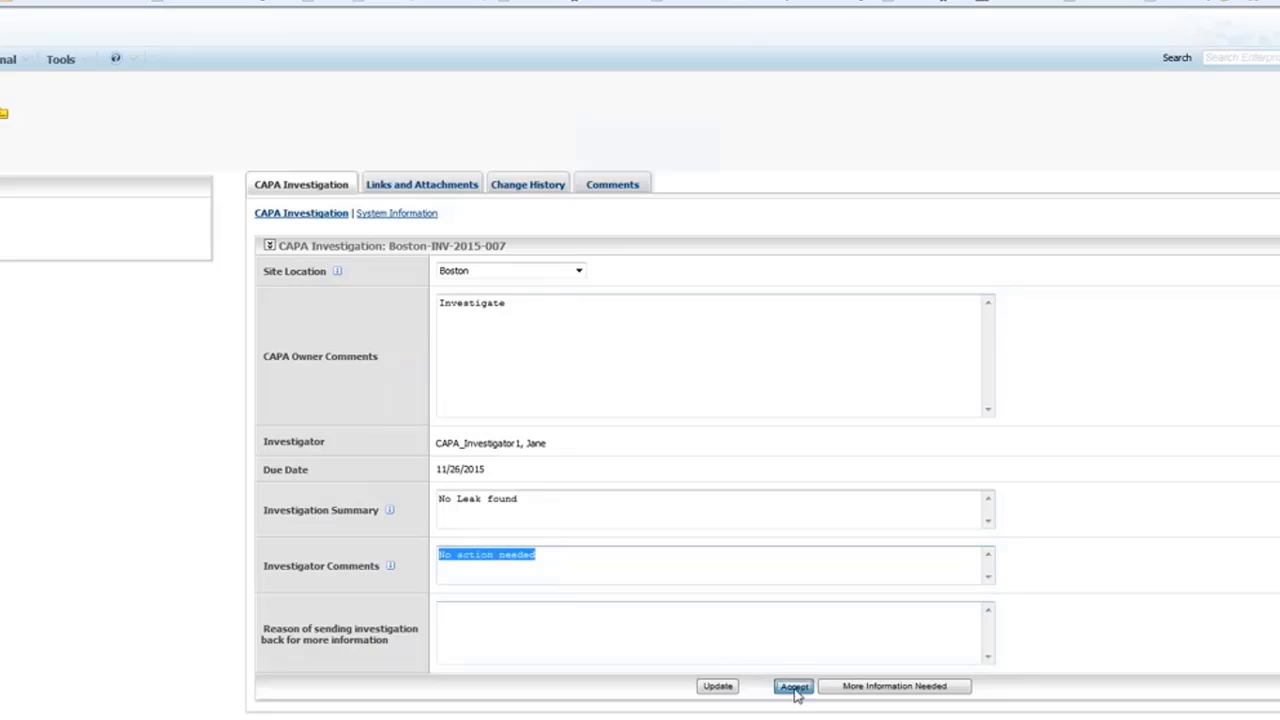
left_click(636, 432)
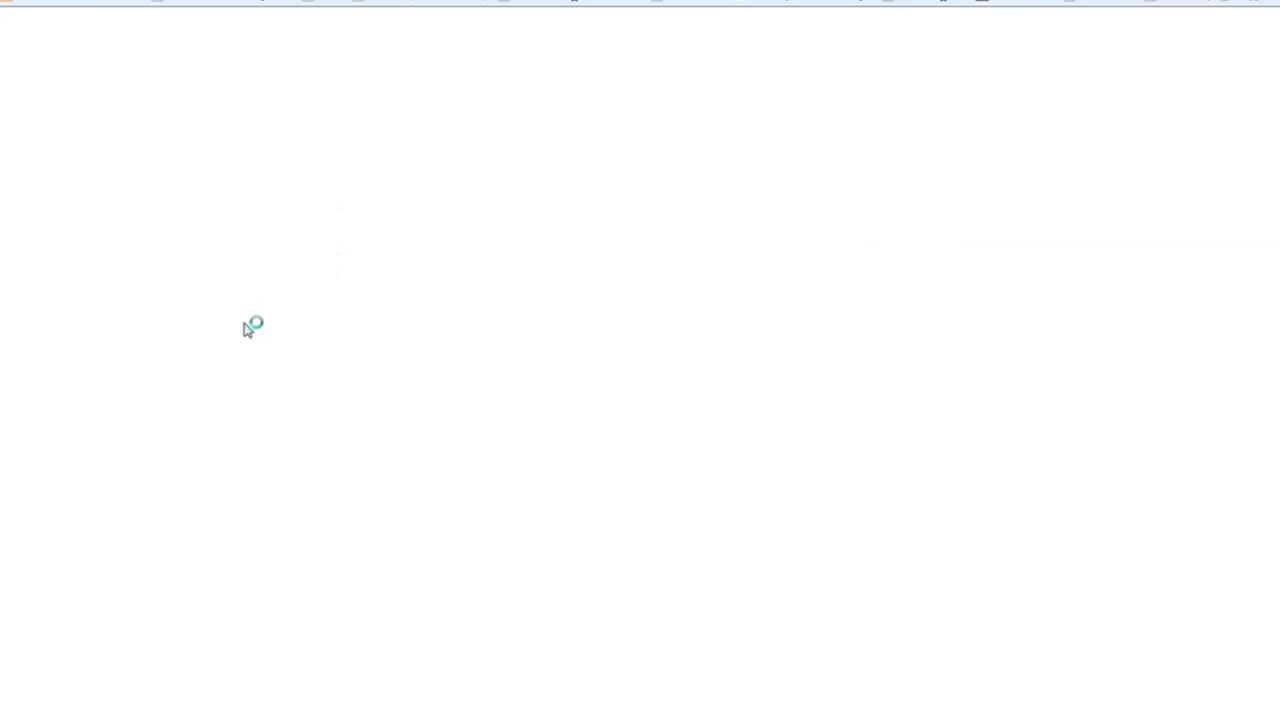
Review the investigator comments, confirm Close on Boston-CAPA-2015-009, and scroll to the closeout fields.
scroll(723, 408, "down", 1)
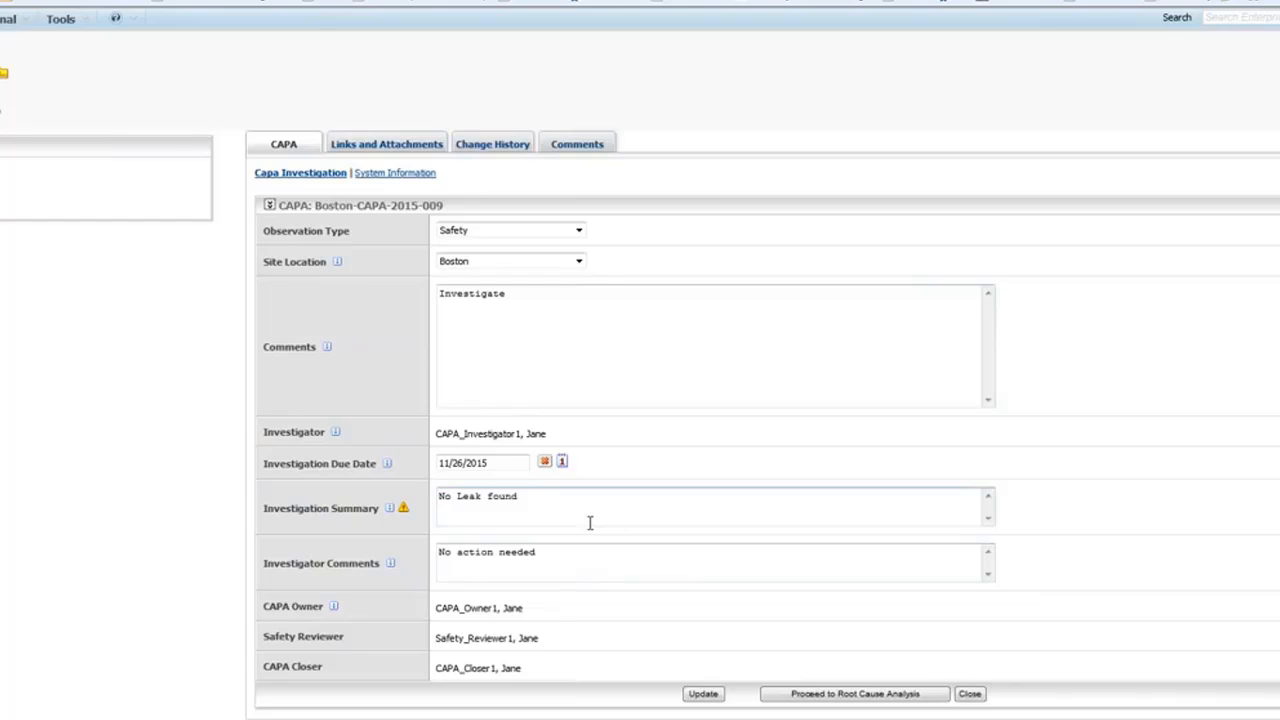
left_click_drag(550, 556, 437, 560)
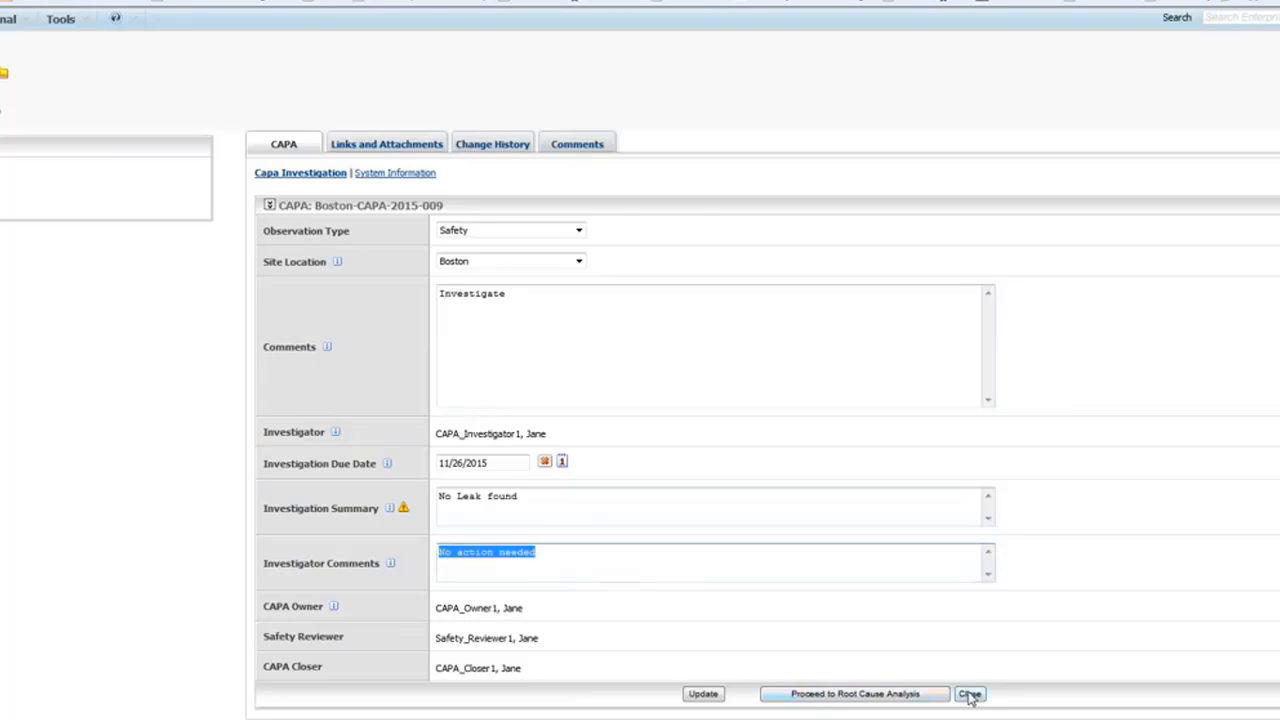
left_click(969, 693)
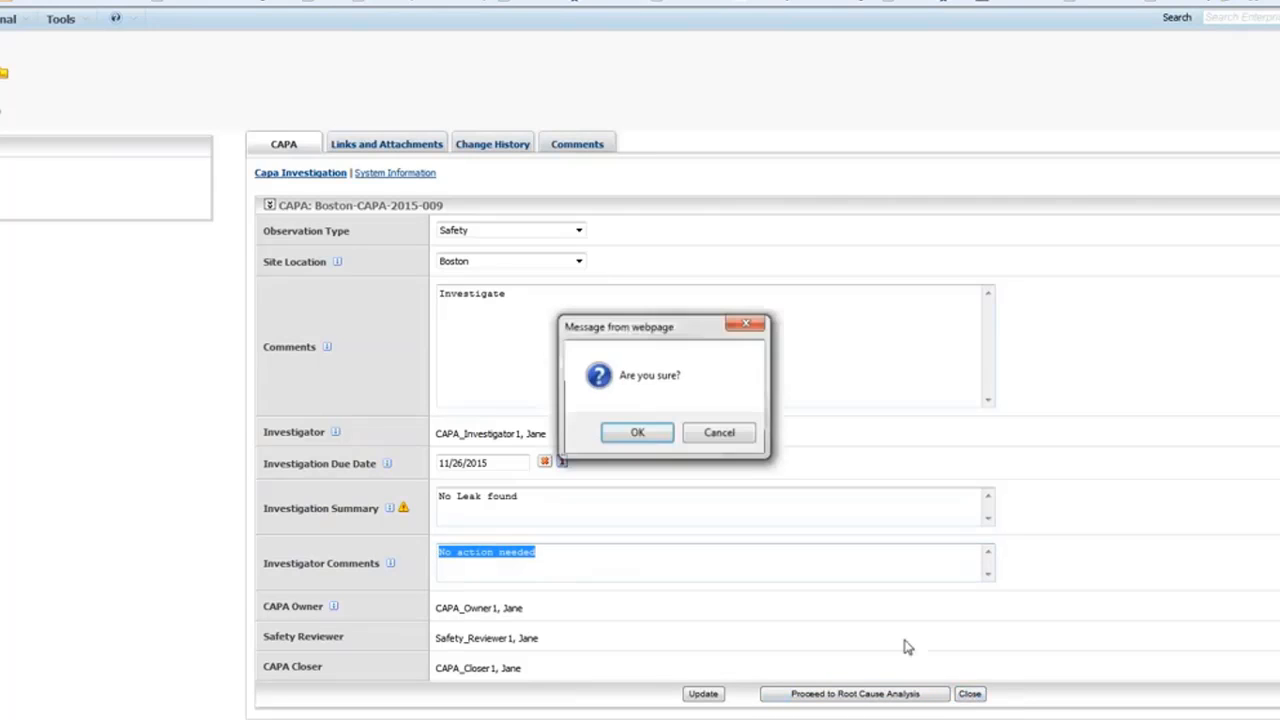
left_click(637, 434)
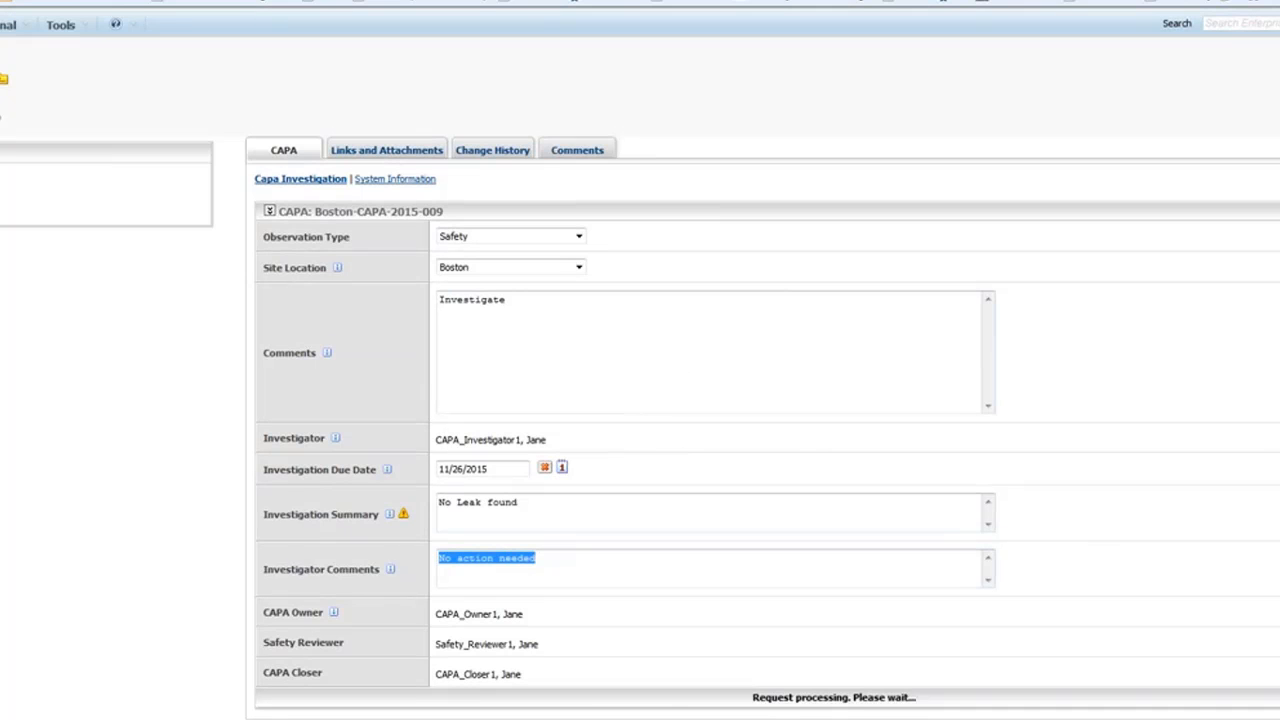
scroll(1188, 449, "down", 2)
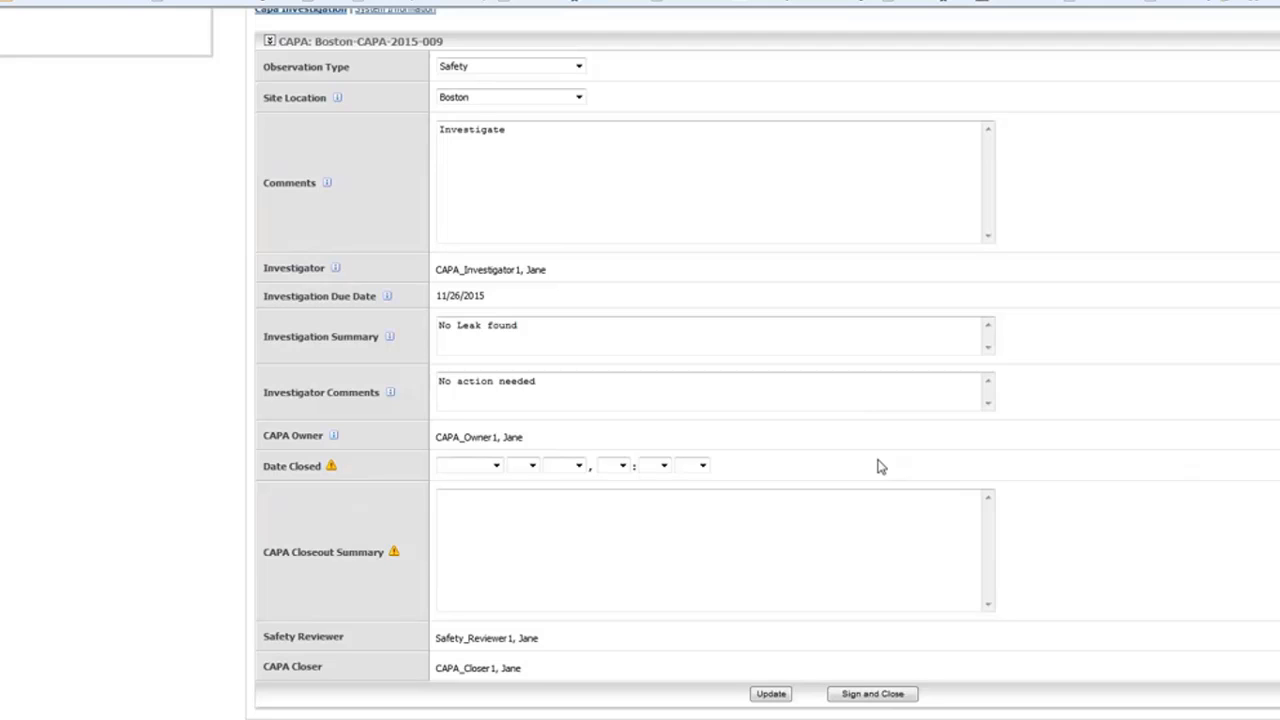
Dismiss the missing-fields warning and enter 'No Action needed' as the CAPA Closeout Summary.
left_click(885, 699)
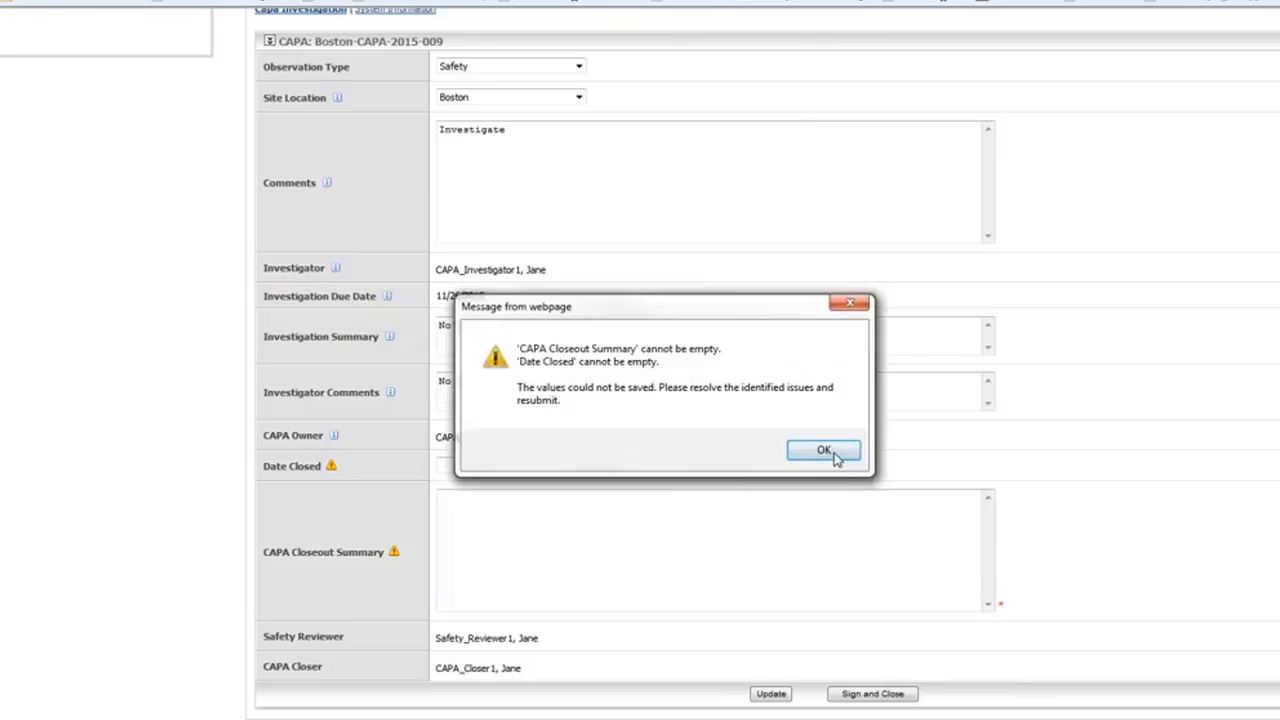
left_click(828, 449)
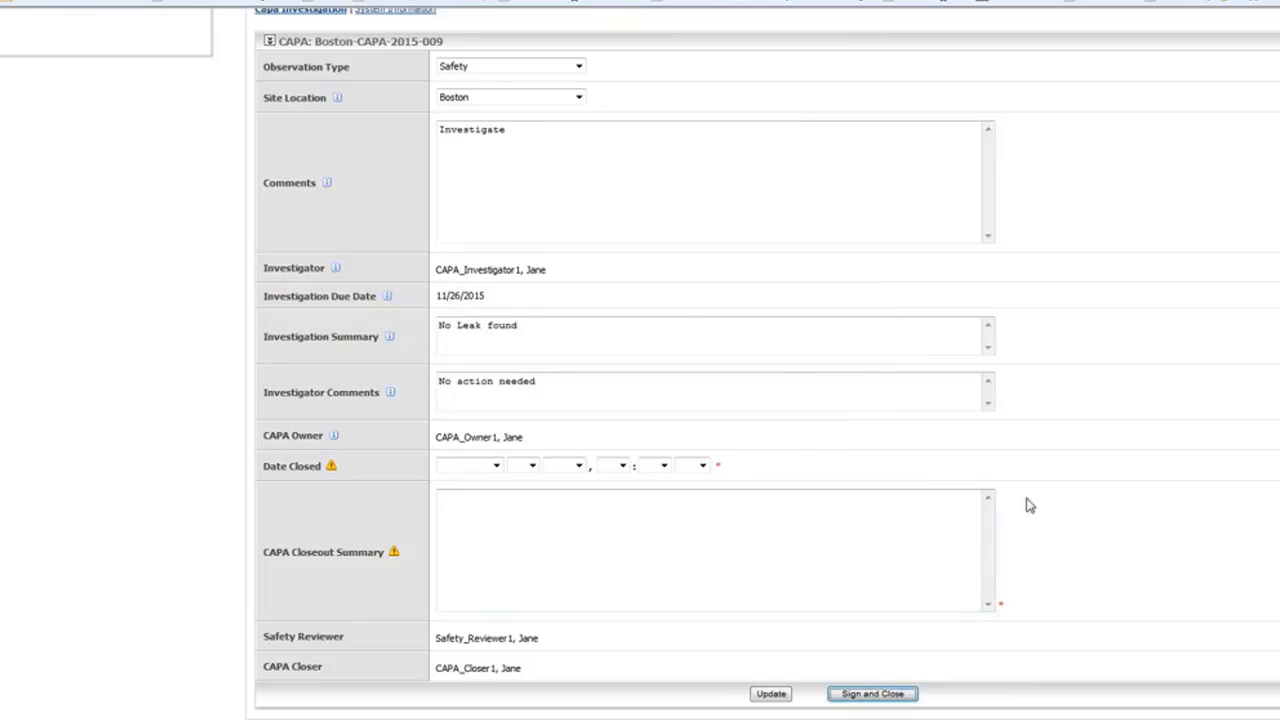
left_click(508, 516)
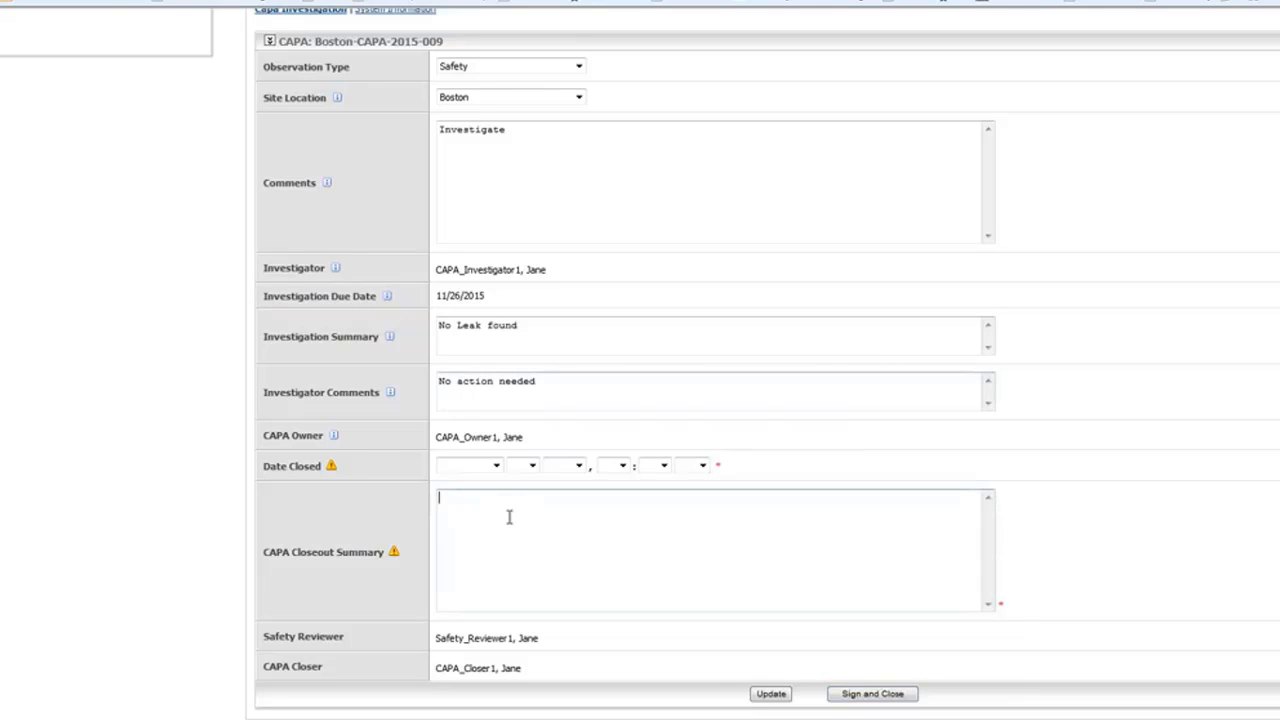
type("No Action ")
type("needed")
key("BackSpace")
key("BackSpace")
key("BackSpace")
key("BackSpace")
key("BackSpace")
key("BackSpace")
type("needed and")
key("BackSpace")
key("BackSpace")
key("BackSpace")
key("BackSpace")
key("BackSpace")
Set Date Closed to October 9, 2015, 1:30 PM, then sign and close the CAPA.
left_click(496, 465)
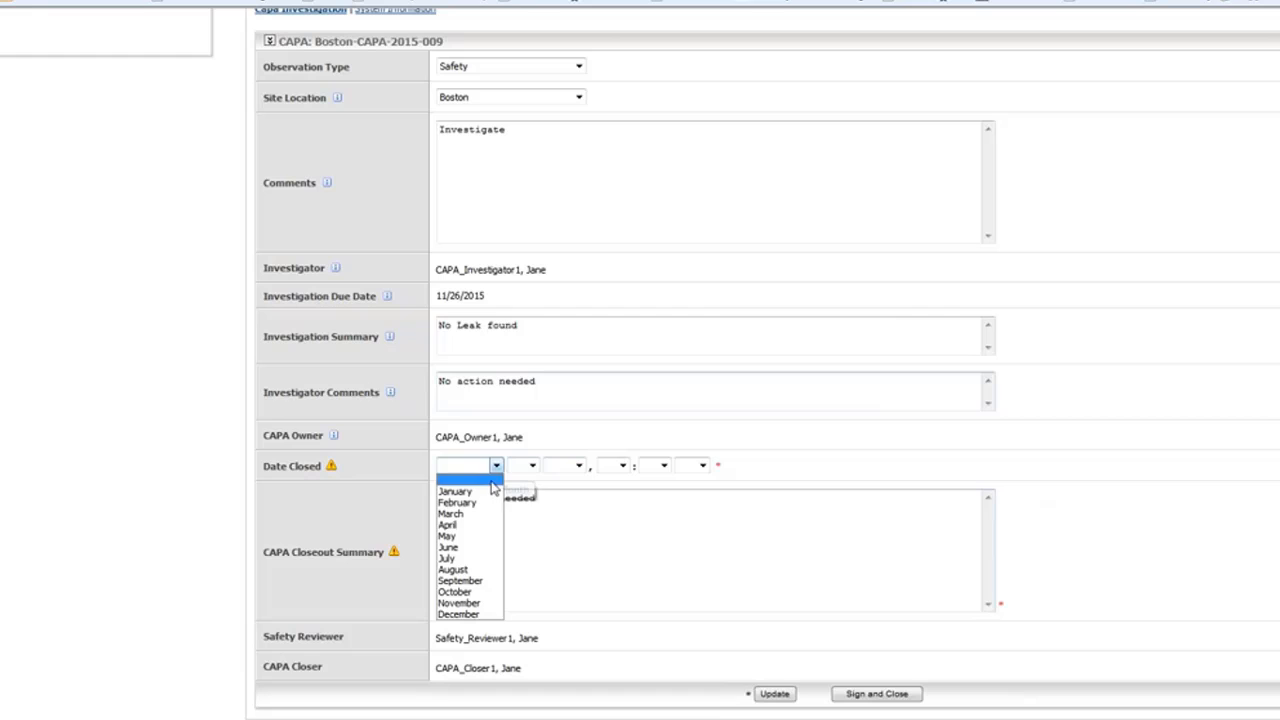
left_click(490, 592)
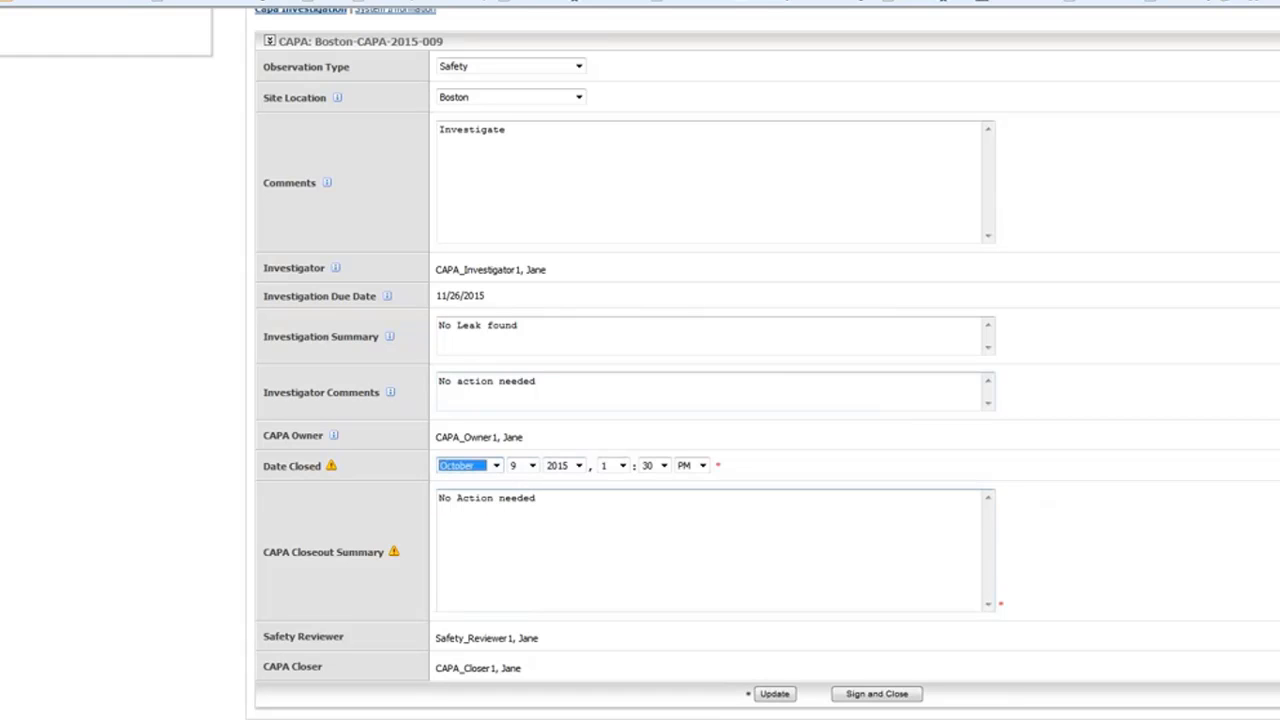
left_click(860, 698)
left_click(643, 432)
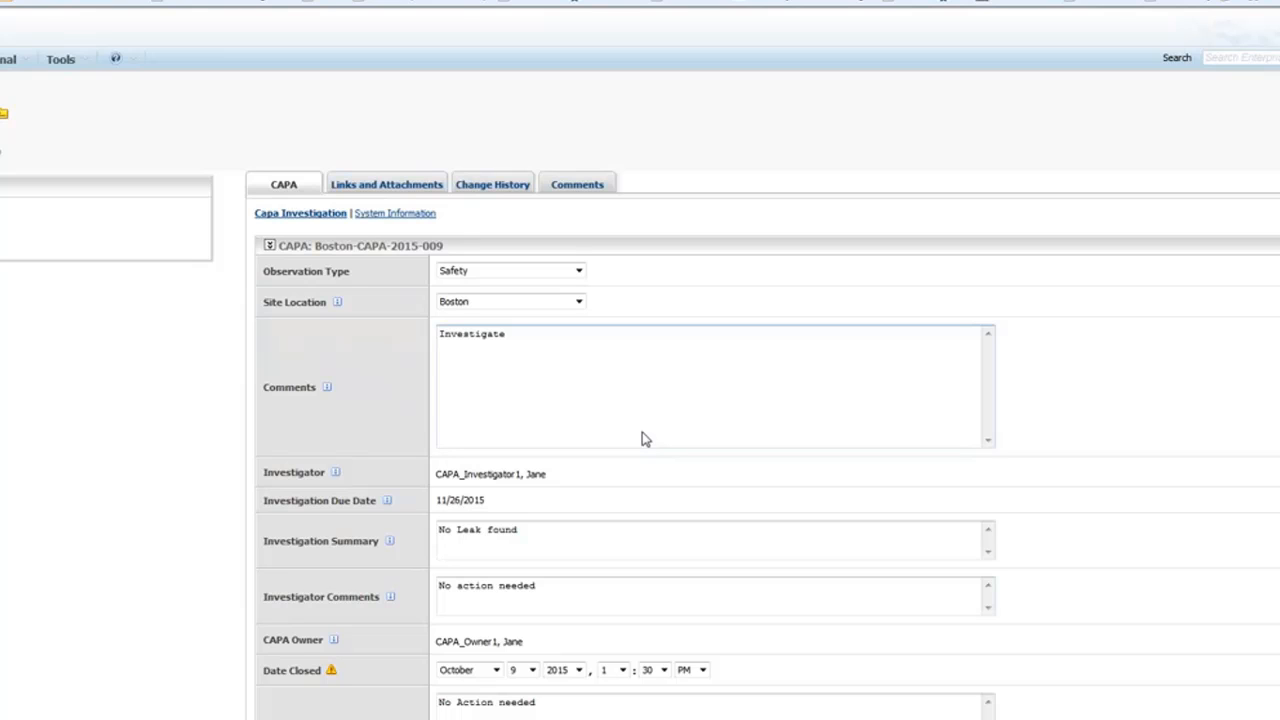
Open Links and Attachments to see Boston-INV-2015-007 and observation Boston-OB-2015-014.
scroll(645, 438, "down", 3)
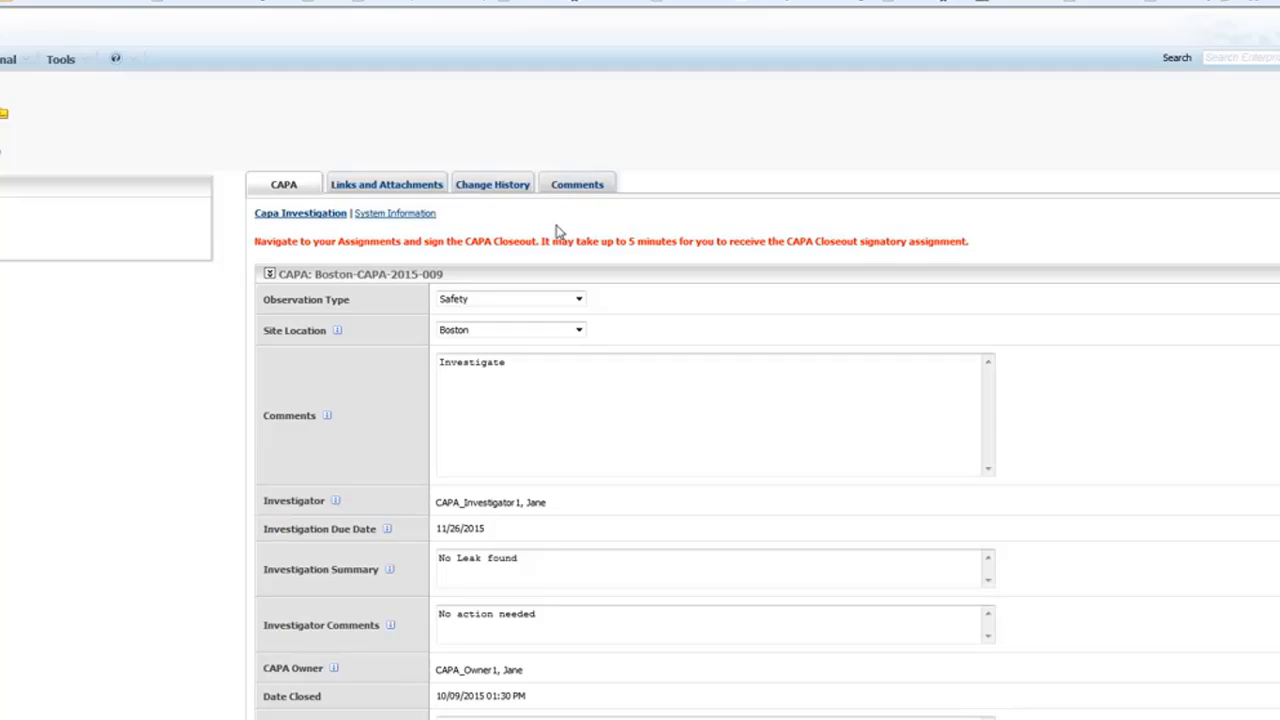
left_click(387, 186)
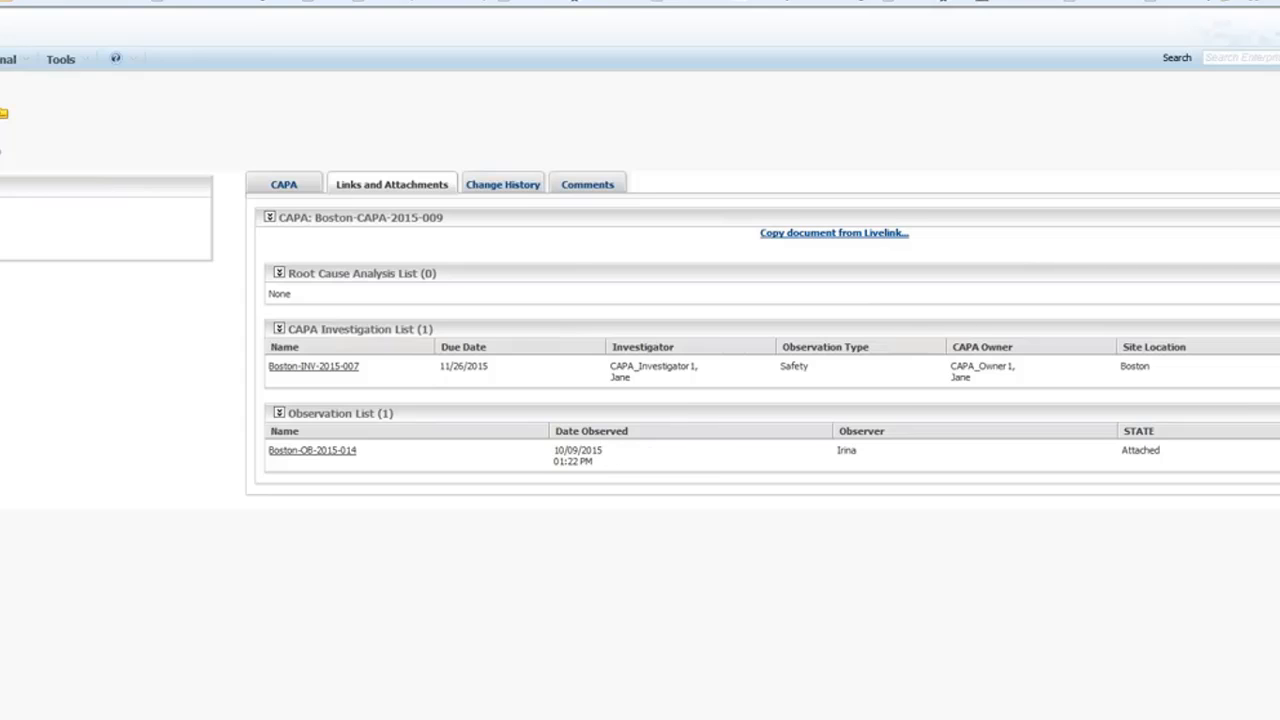
Start a new document for the CAPA and choose Documents\QMS\QMS 7.0.pptx as its file.
left_click(836, 233)
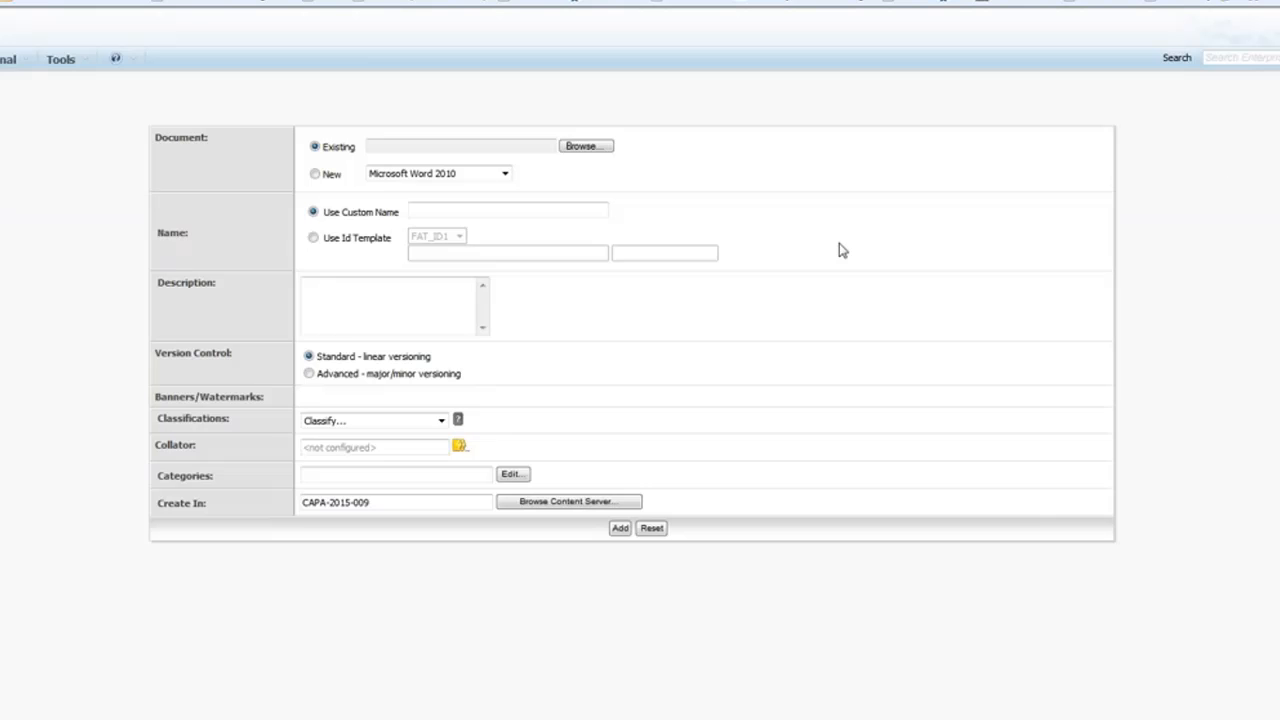
left_click(583, 146)
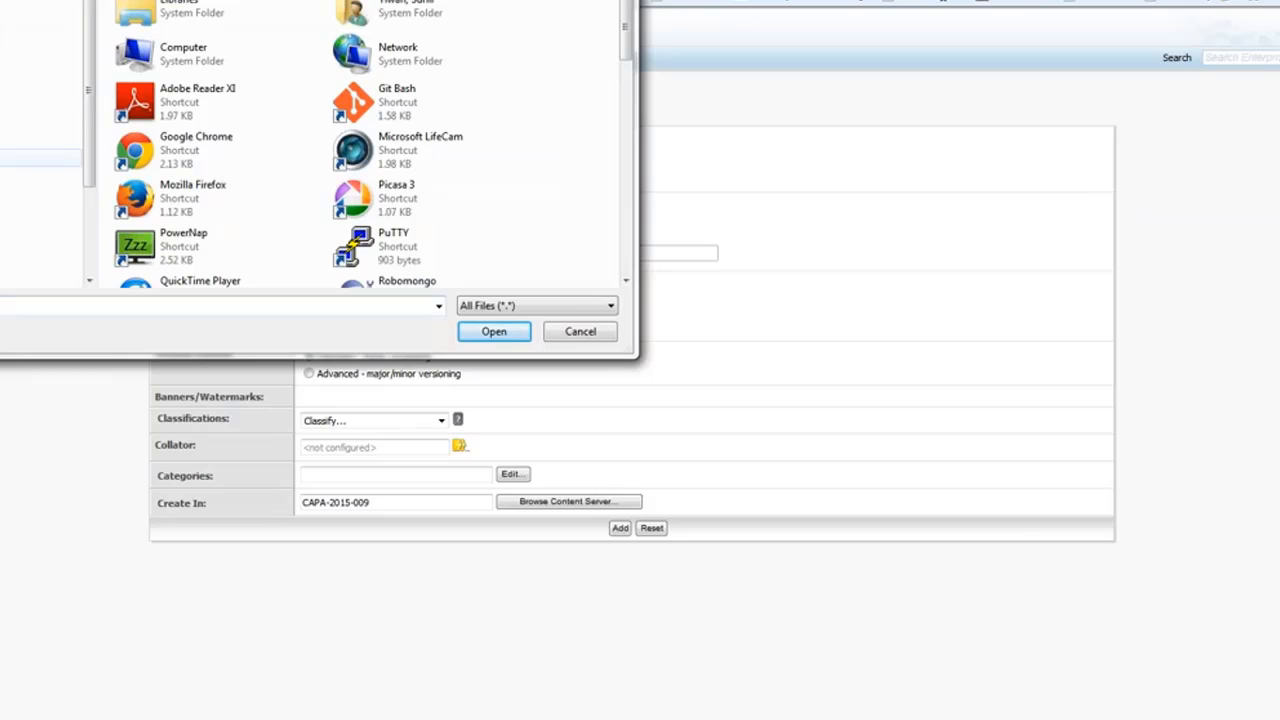
left_click(40, 158)
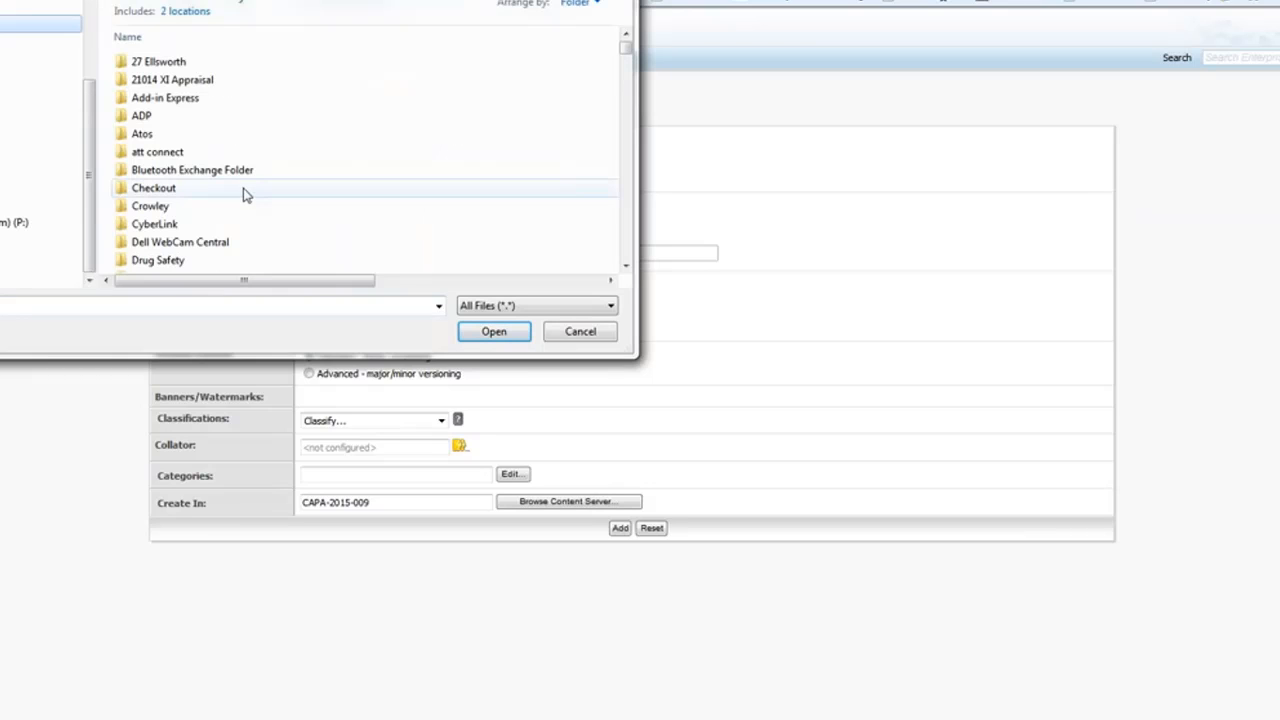
left_click(186, 172)
scroll(186, 172, "down", 10)
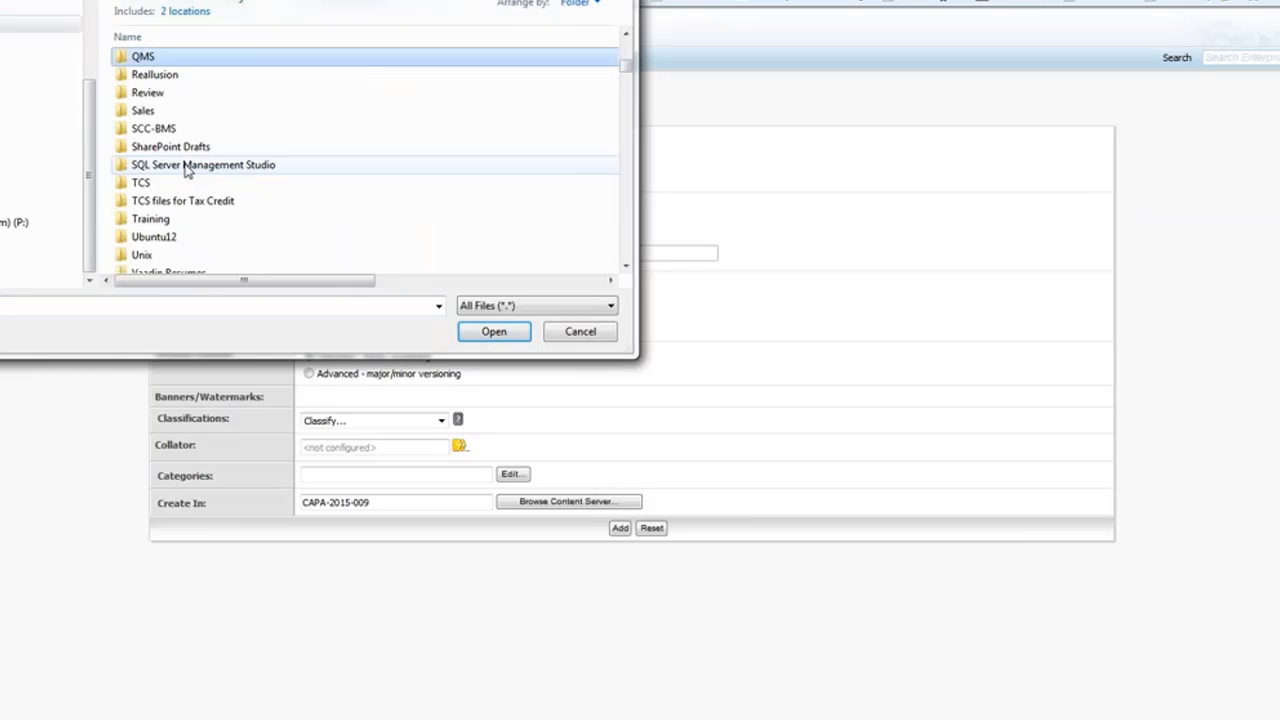
left_click(148, 58)
double_click(150, 60)
scroll(170, 95, "down", 5)
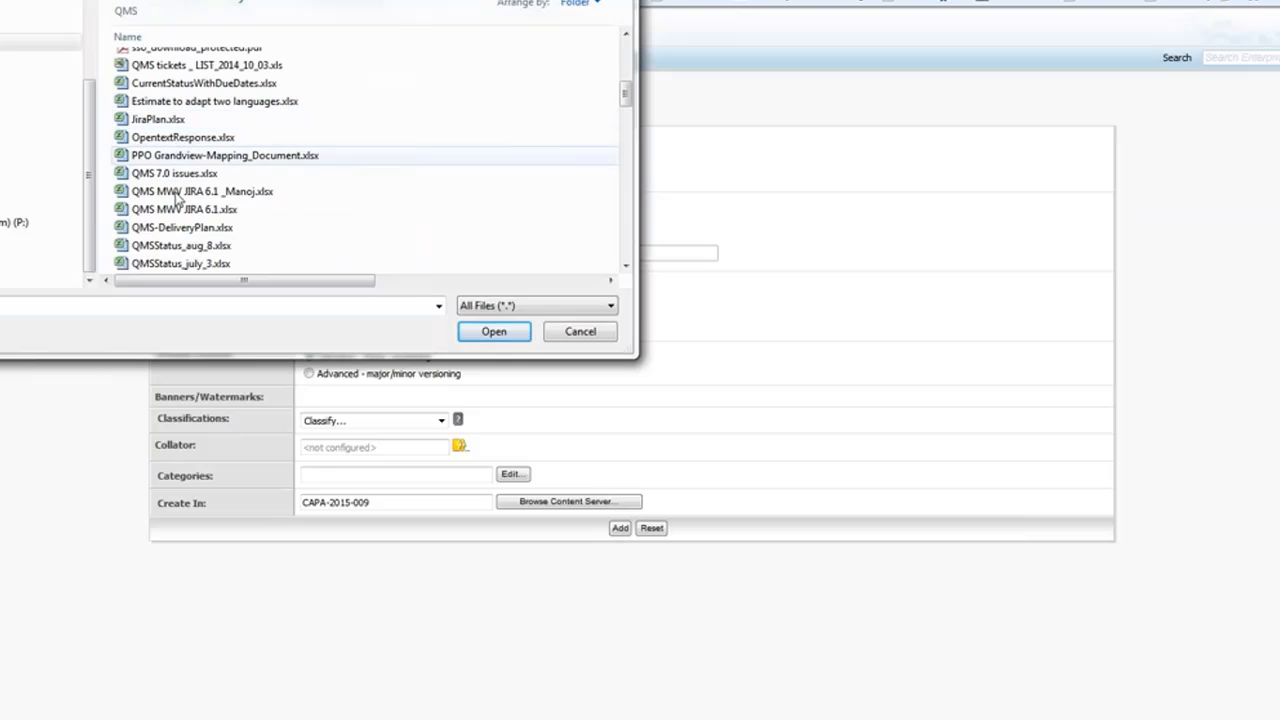
scroll(175, 207, "down", 3)
scroll(176, 207, "down", 2)
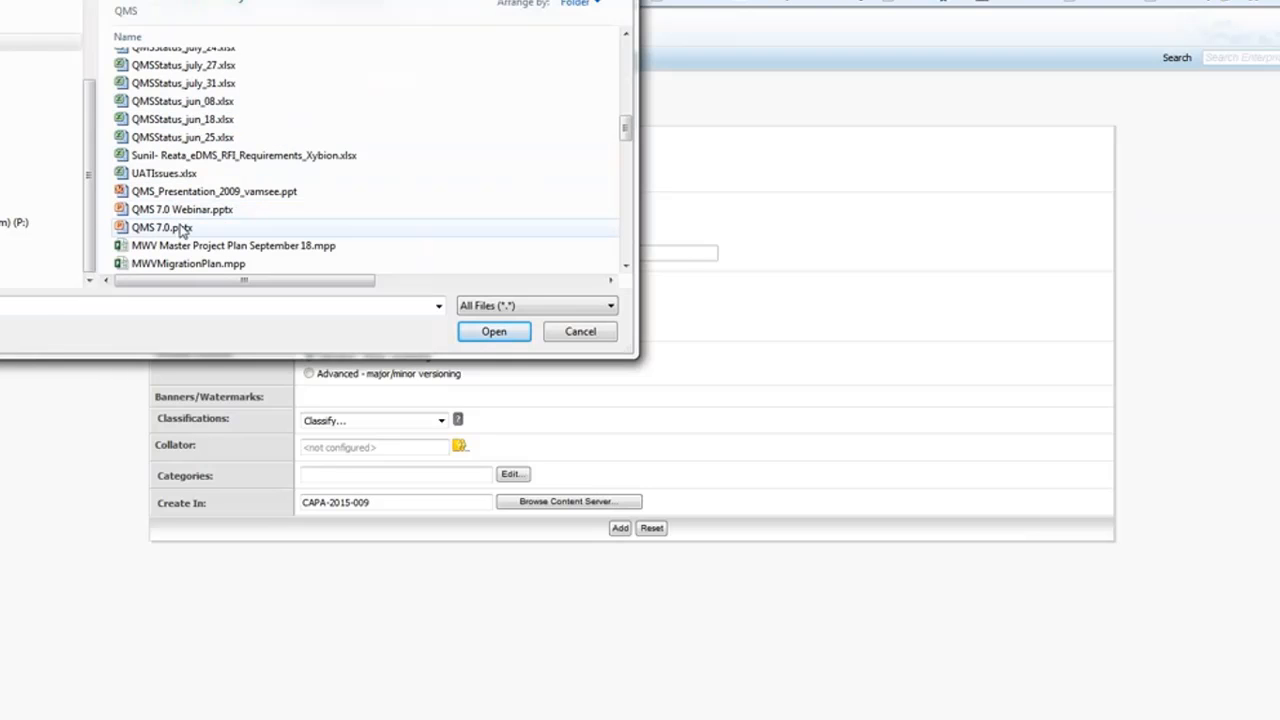
left_click(182, 228)
left_click(492, 333)
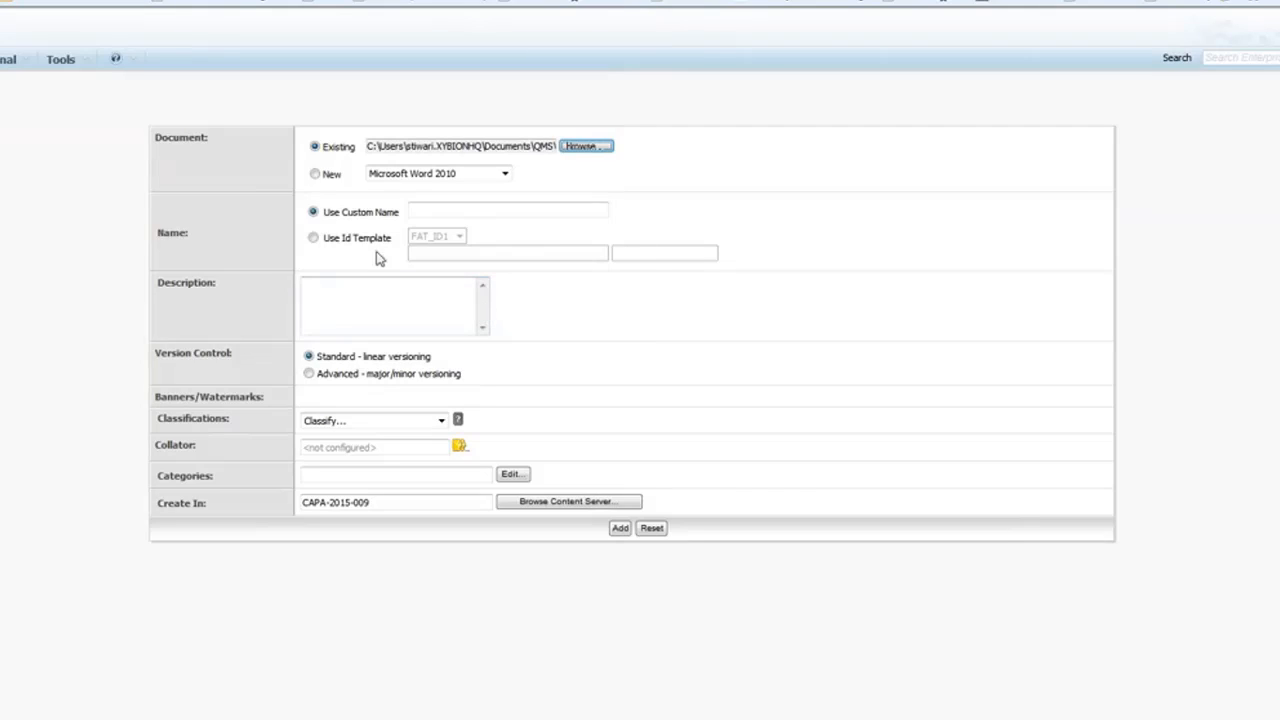
Name the document SOP-0003-2015 with the SOP_ID template and verify the chosen file path.
left_click(314, 239)
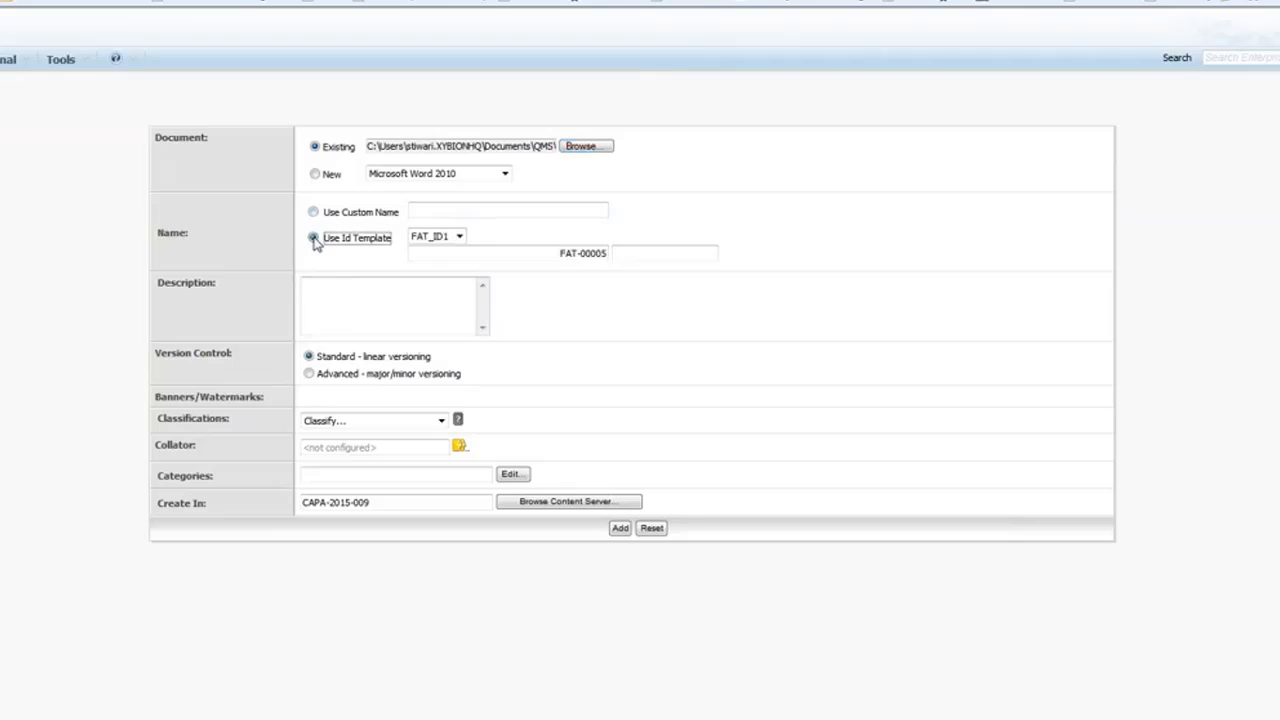
left_click(459, 236)
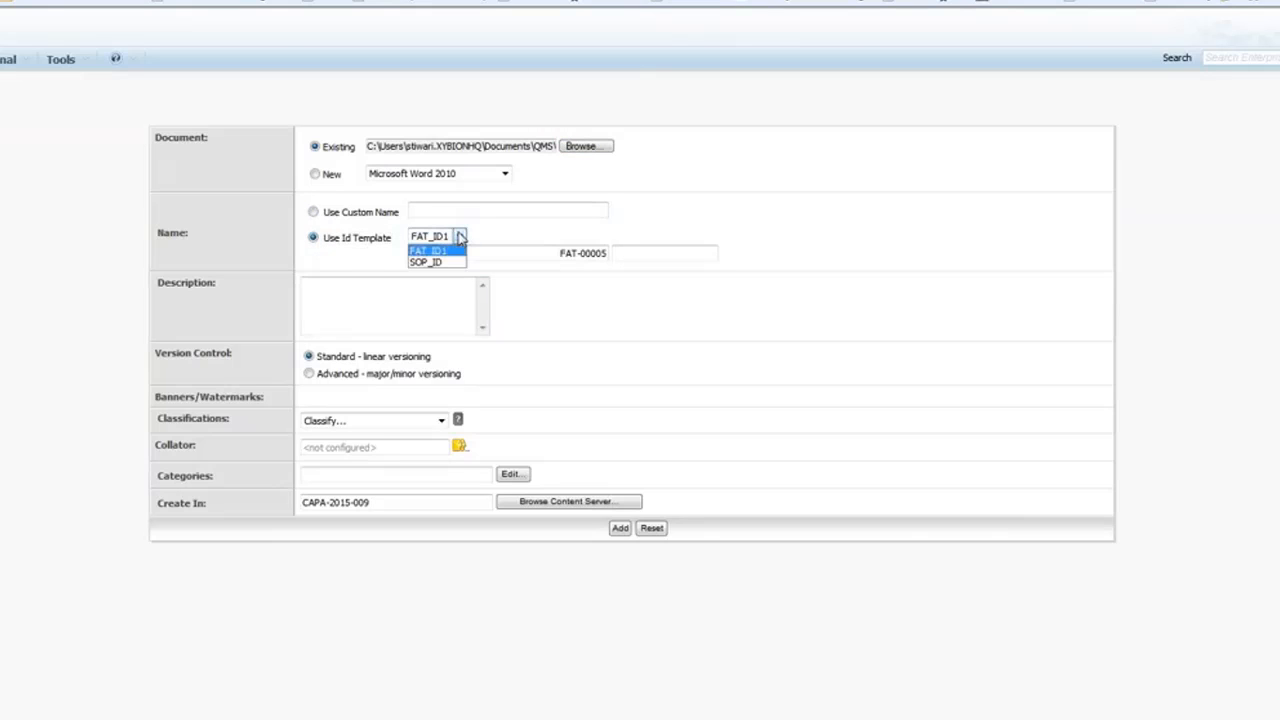
left_click(428, 262)
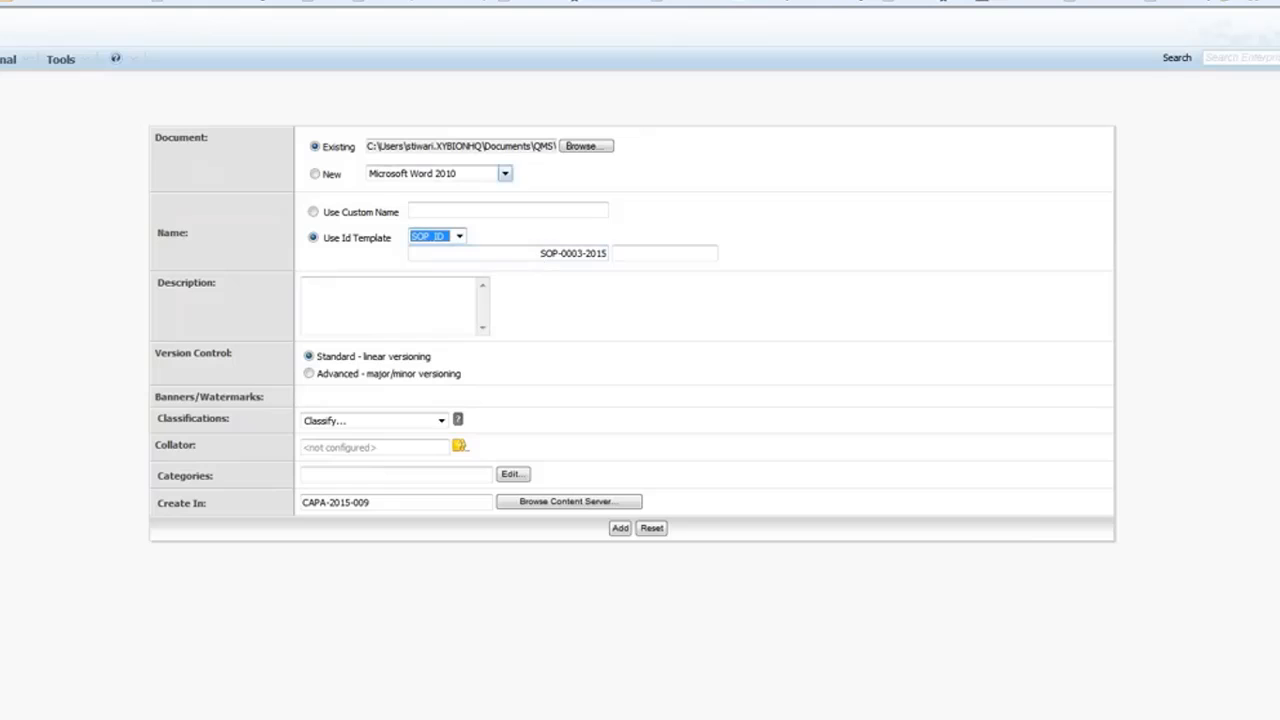
left_click(519, 147)
left_click_drag(532, 146, 575, 146)
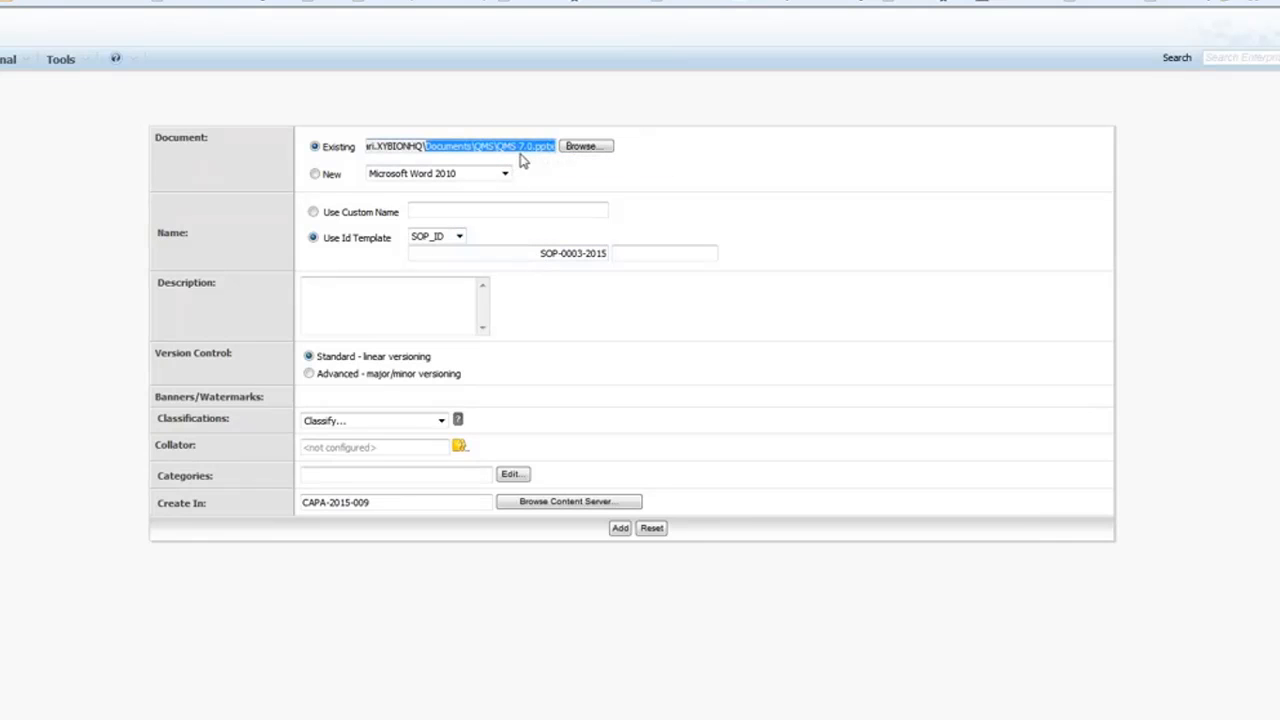
left_click(519, 256)
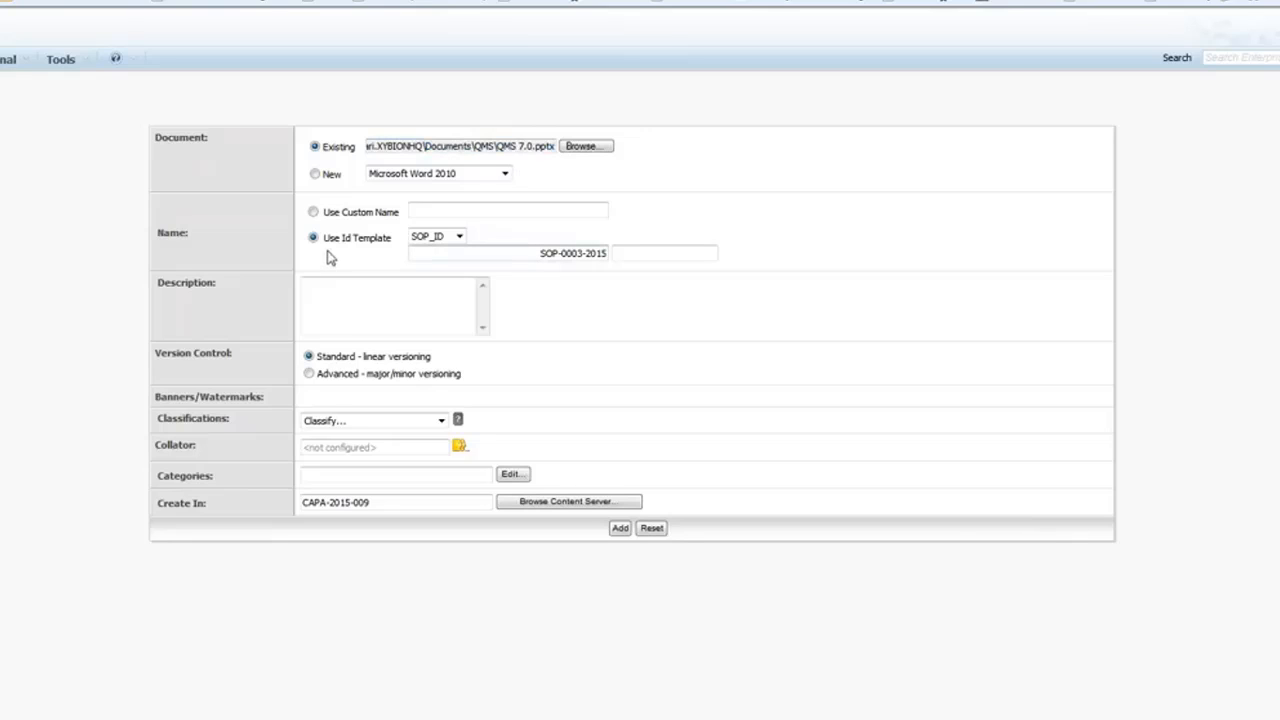
Attach SOP-0003-2015 to Boston-CAPA-2015-009 and view the CAPA's change history.
left_click(620, 530)
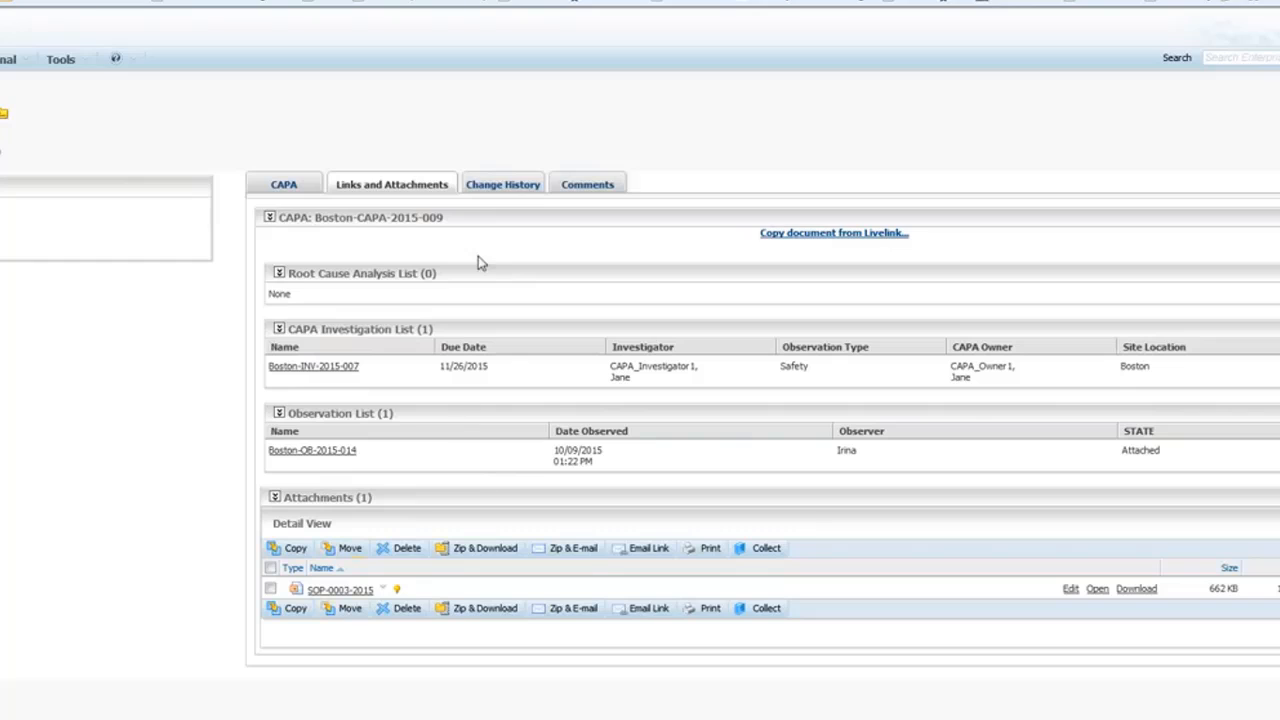
left_click(499, 187)
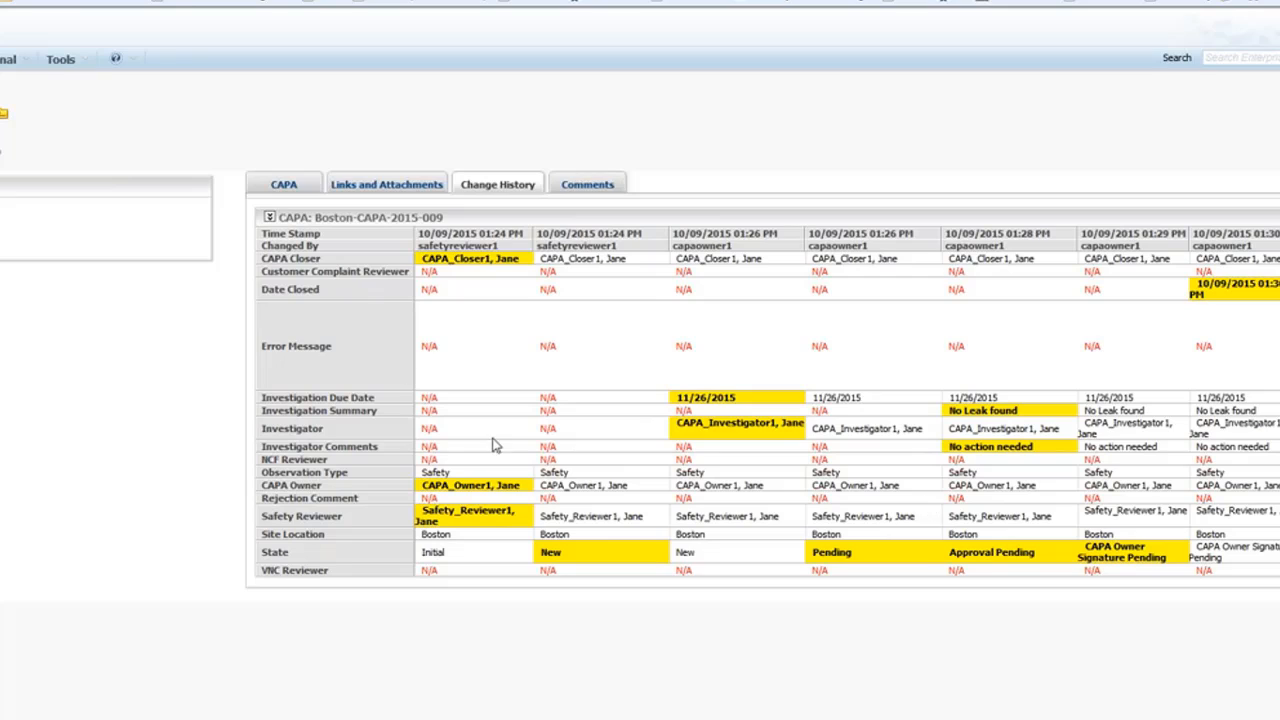
Confirm the CAPA has no comments yet, then return to its CAPA details.
left_click(600, 187)
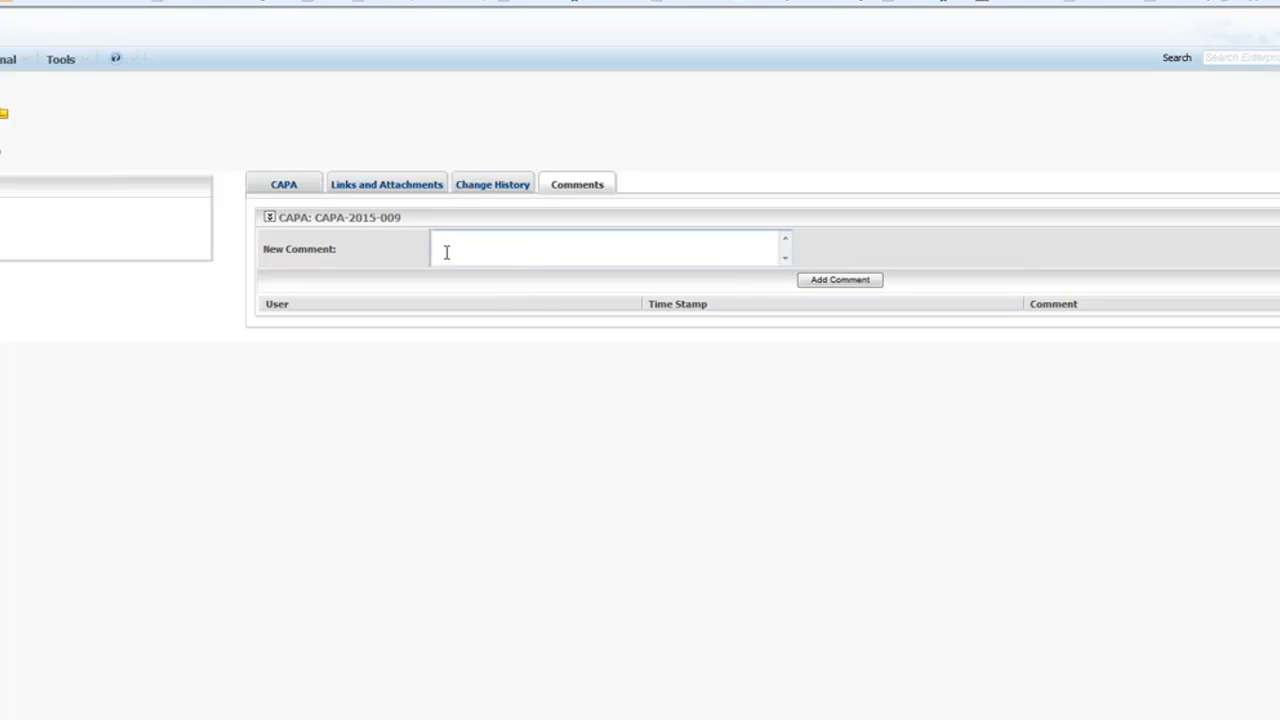
left_click(285, 187)
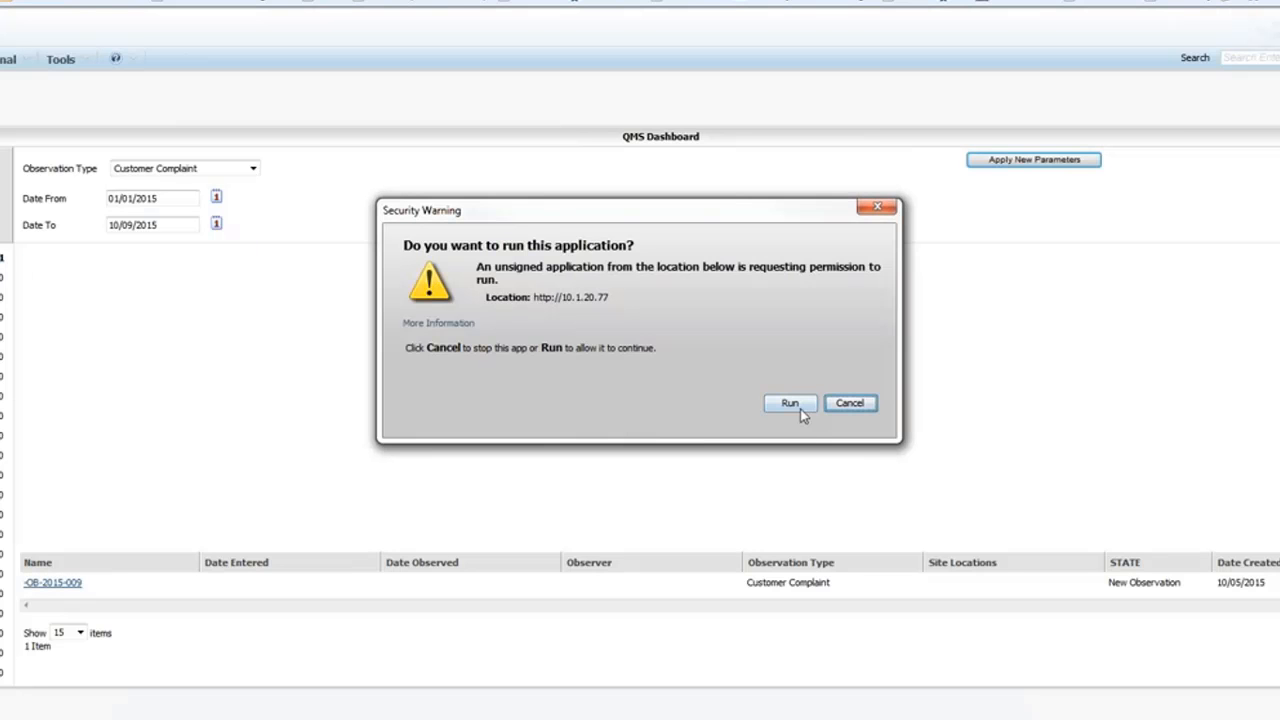
Allow the dashboard to run and filter it to Safety observations, listing nine CAPA records.
left_click(800, 409)
left_click(230, 174)
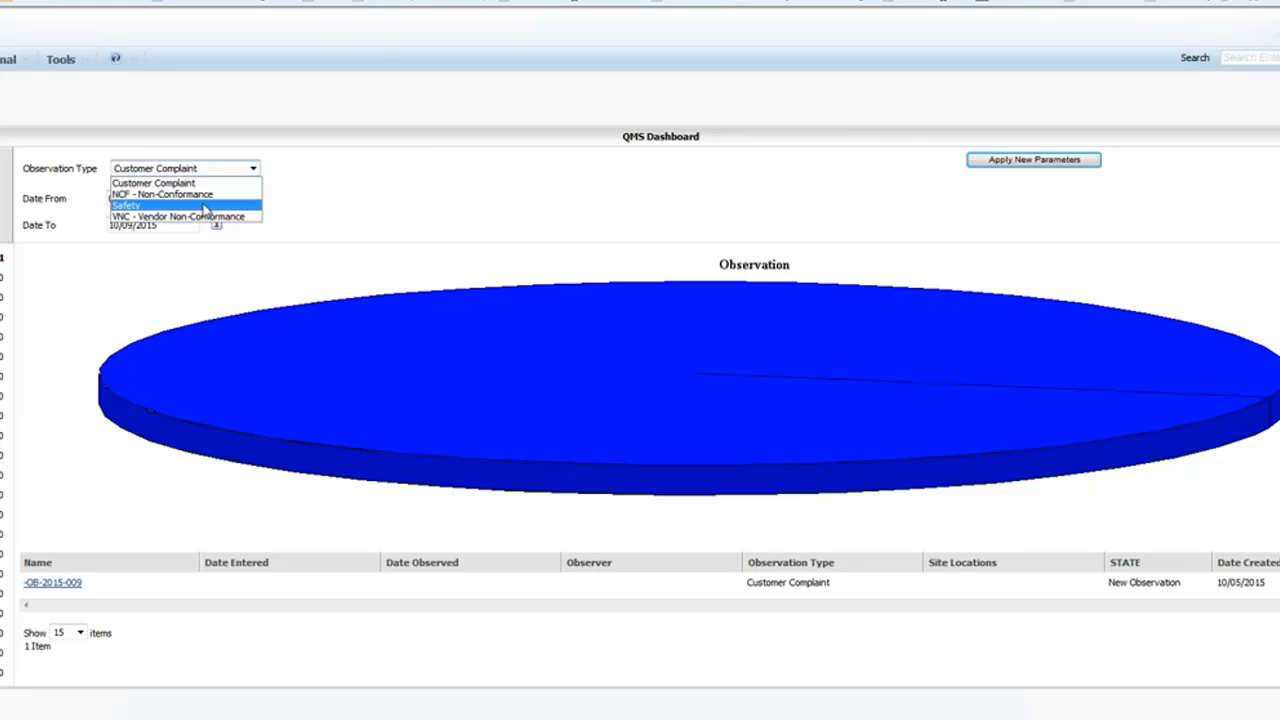
left_click(205, 206)
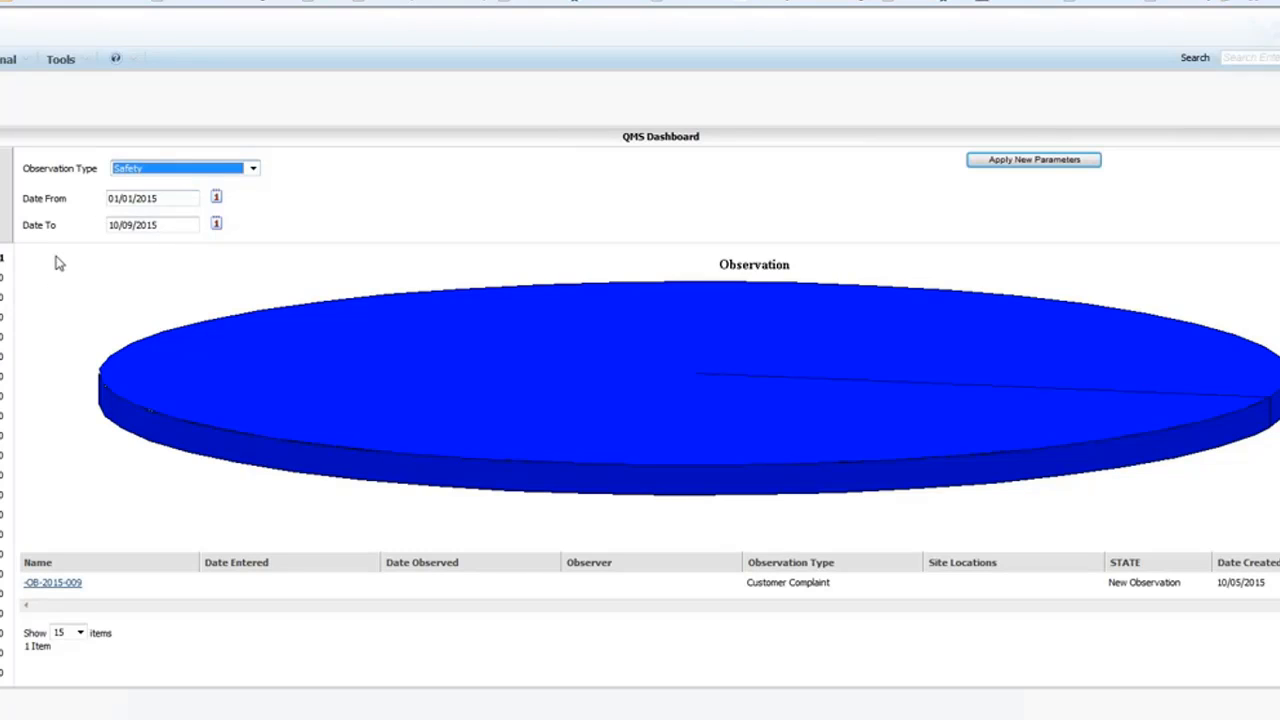
left_click(1, 317)
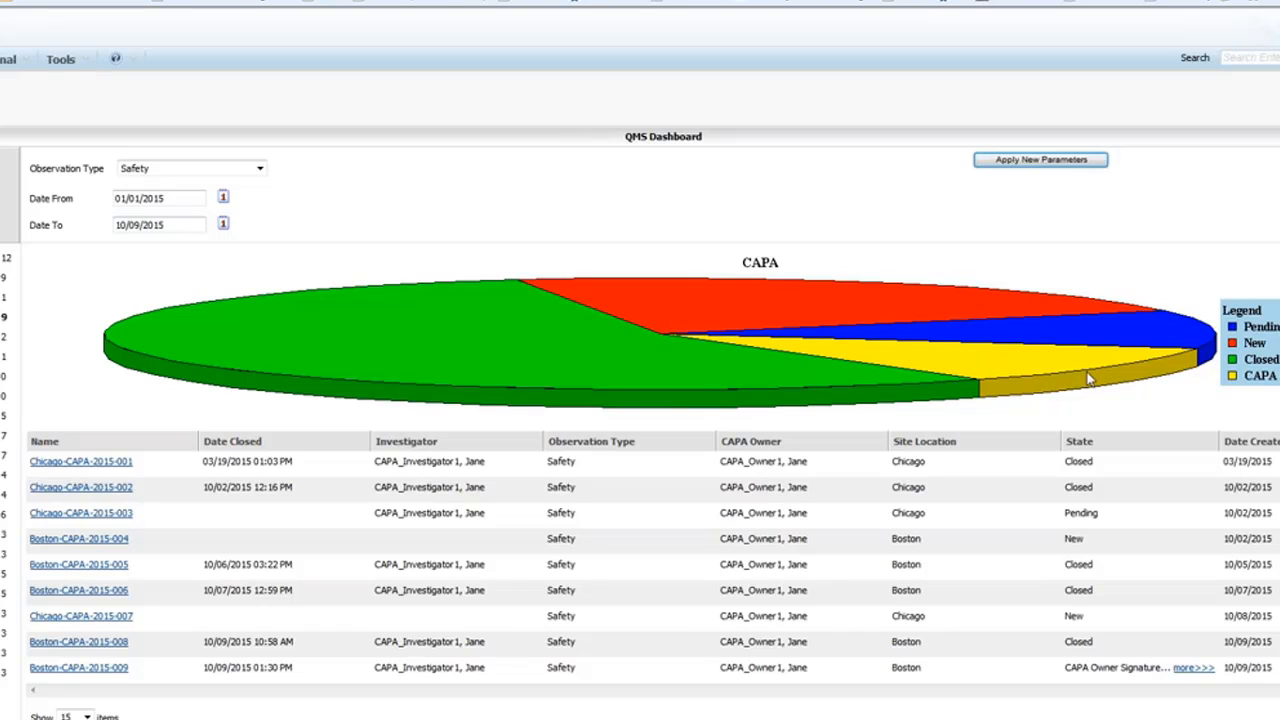
mouse_move(1079, 375)
mouse_move(1080, 340)
scroll(640, 385, "right", 1)
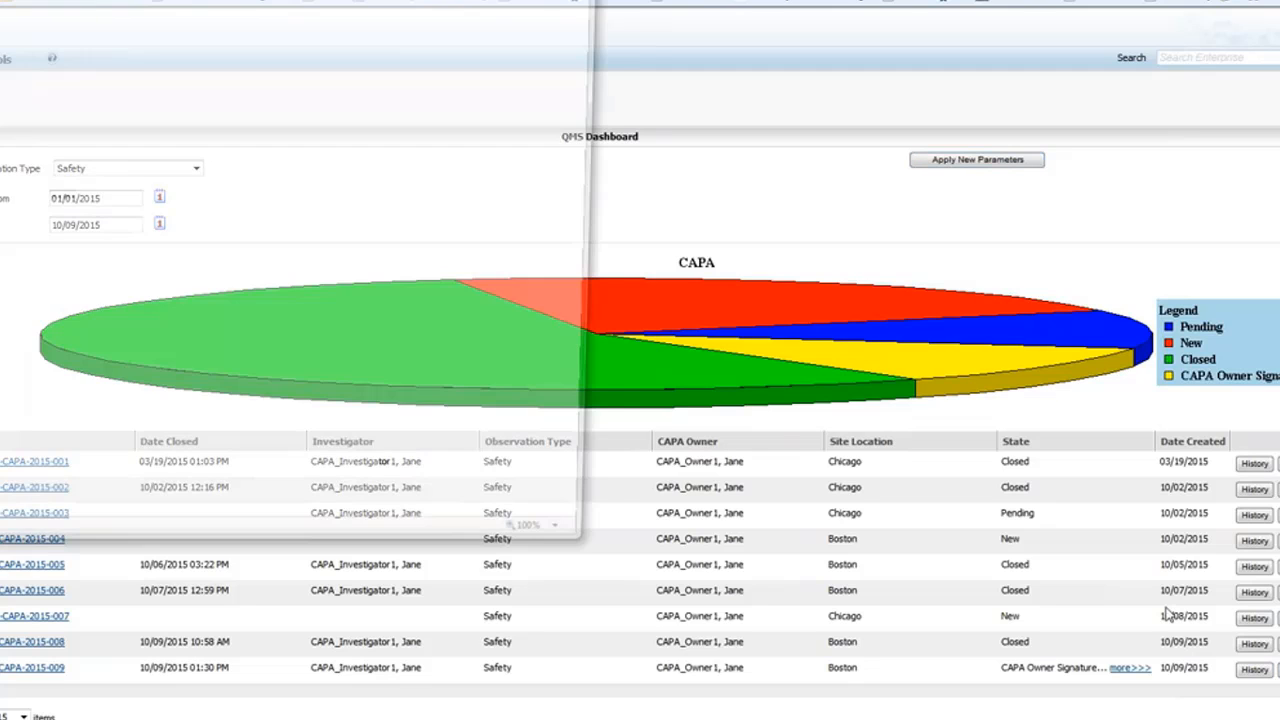
scroll(224, 206, "down", 10)
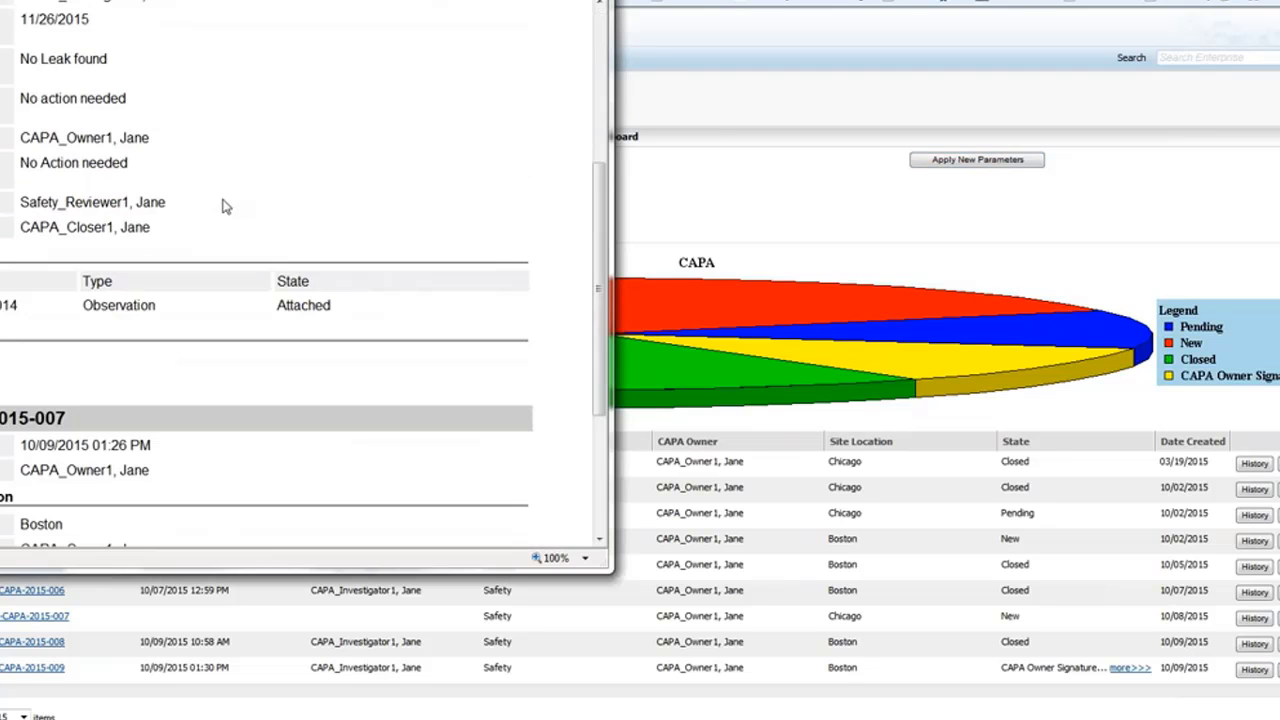
scroll(224, 206, "up", 10)
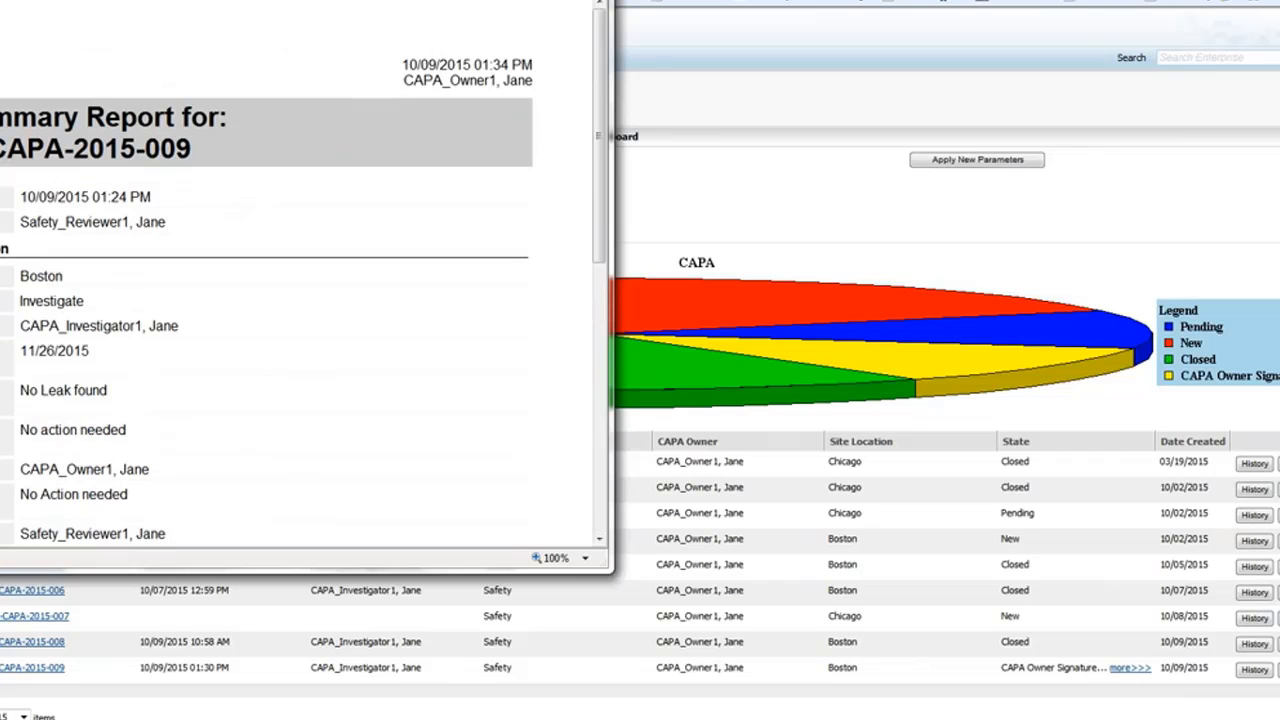
left_click(594, 1)
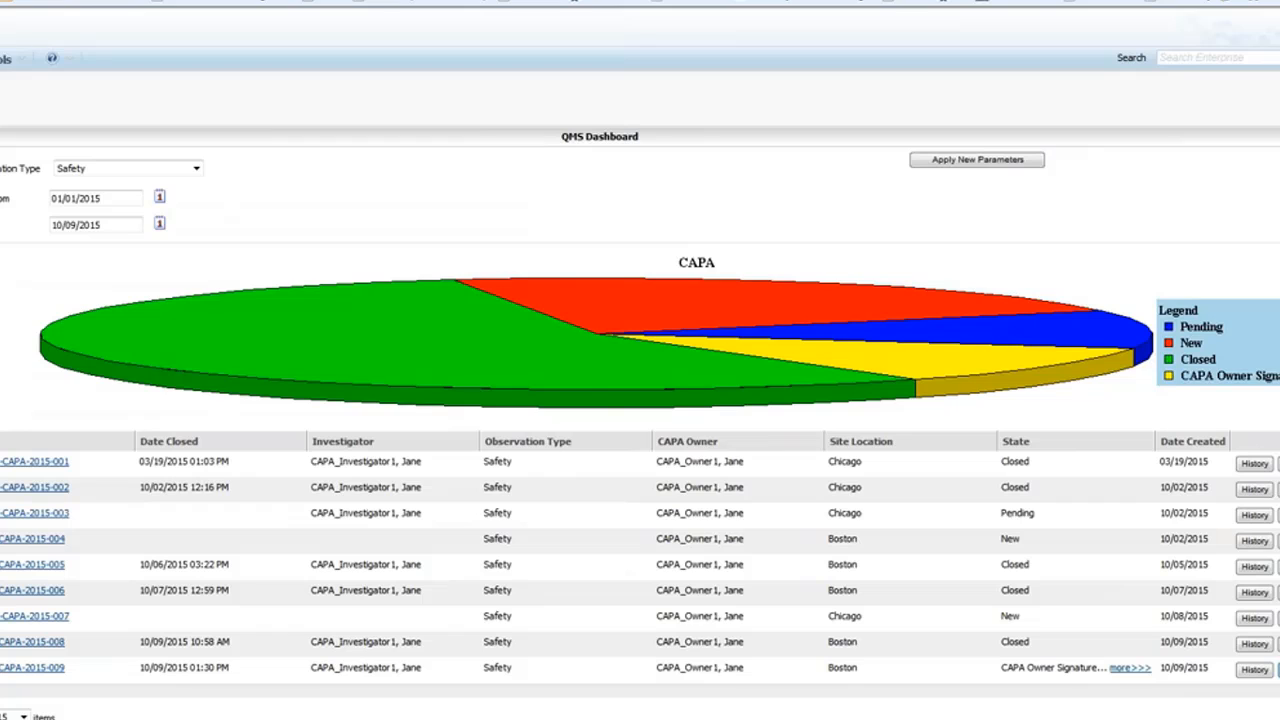
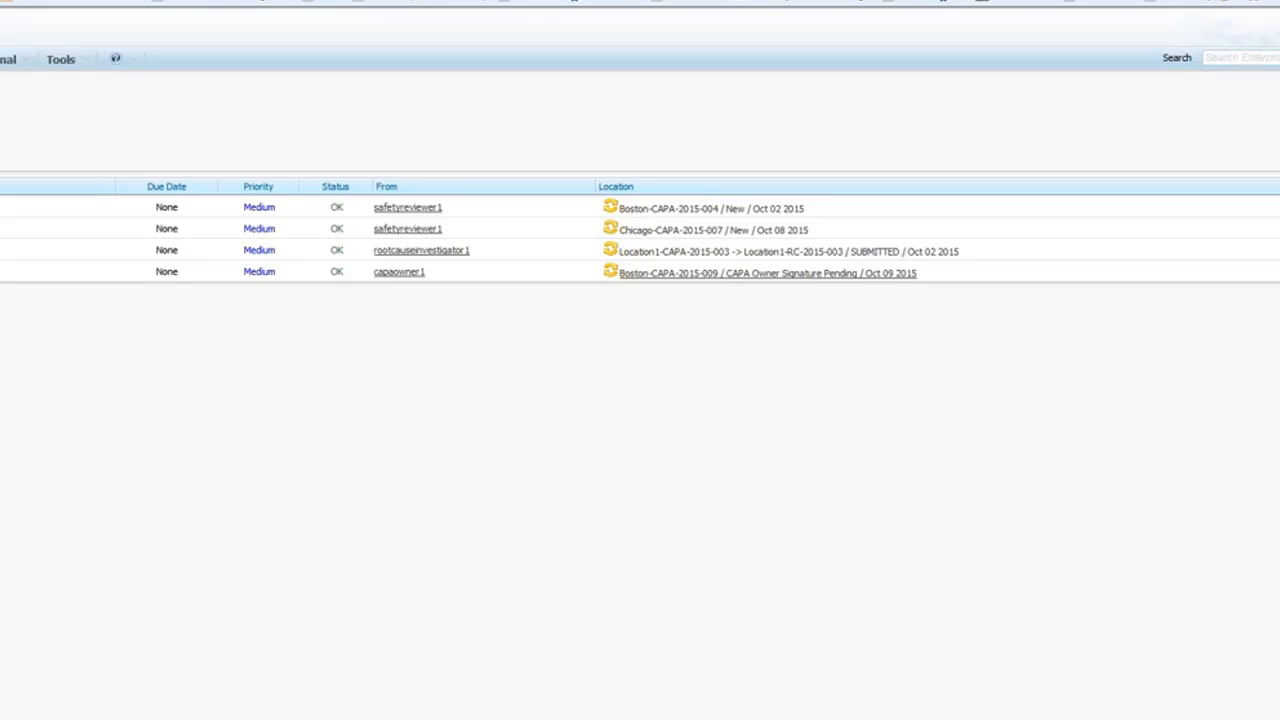
Open the Boston-CAPA-2015-009 Sign CAPA Closeout task and sign it with the system password.
left_click(740, 273)
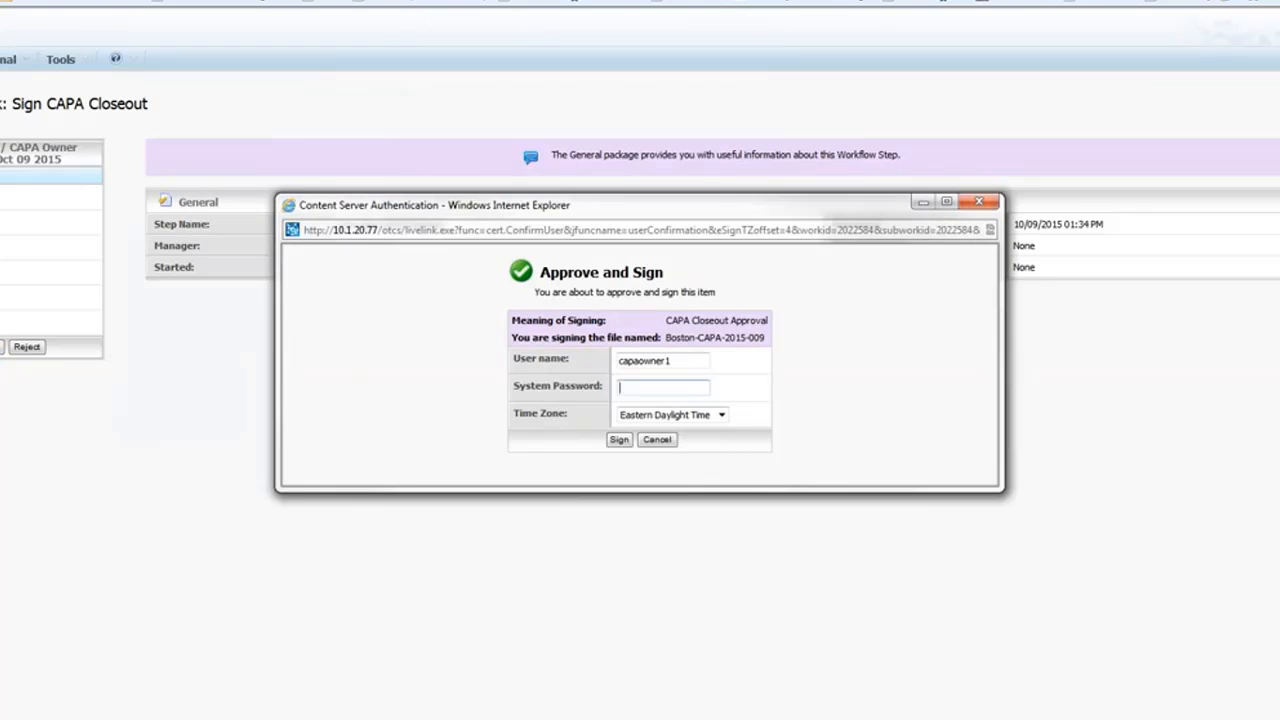
type("••••••")
left_click(619, 440)
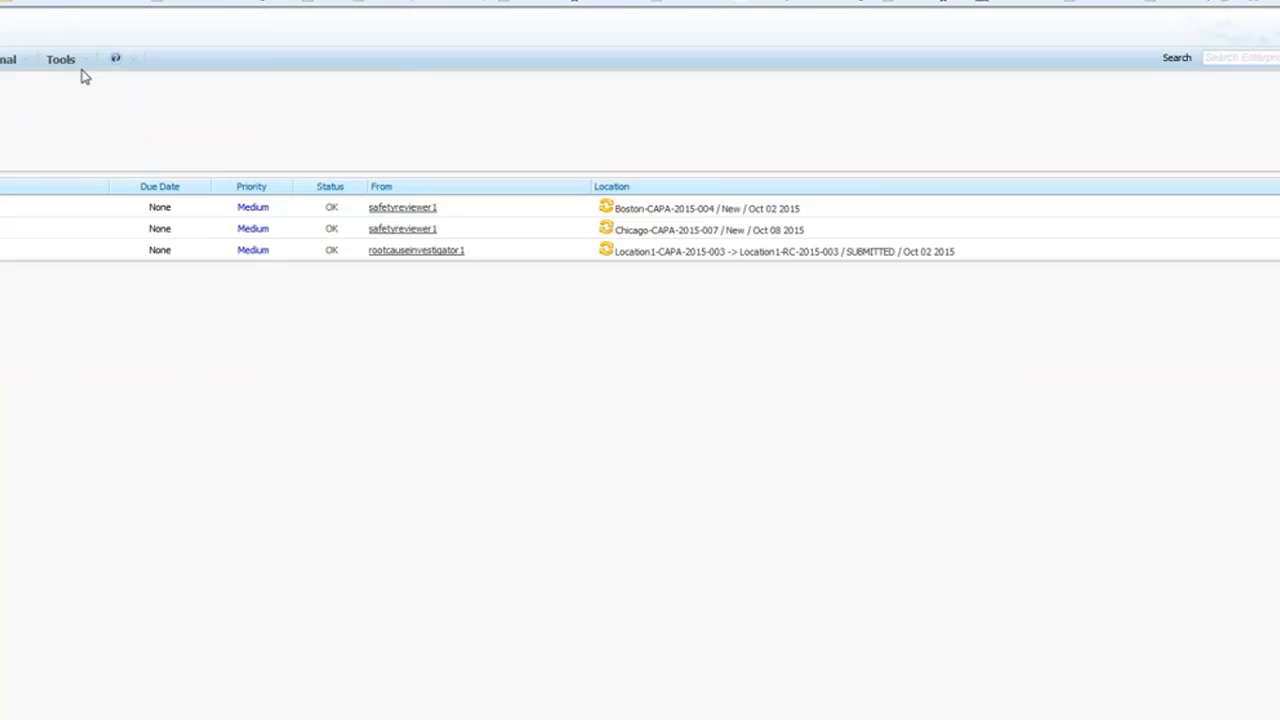
Log out of the CAPA owner account and sign in with the safety reviewer's credentials.
left_click(85, 68)
left_click(75, 106)
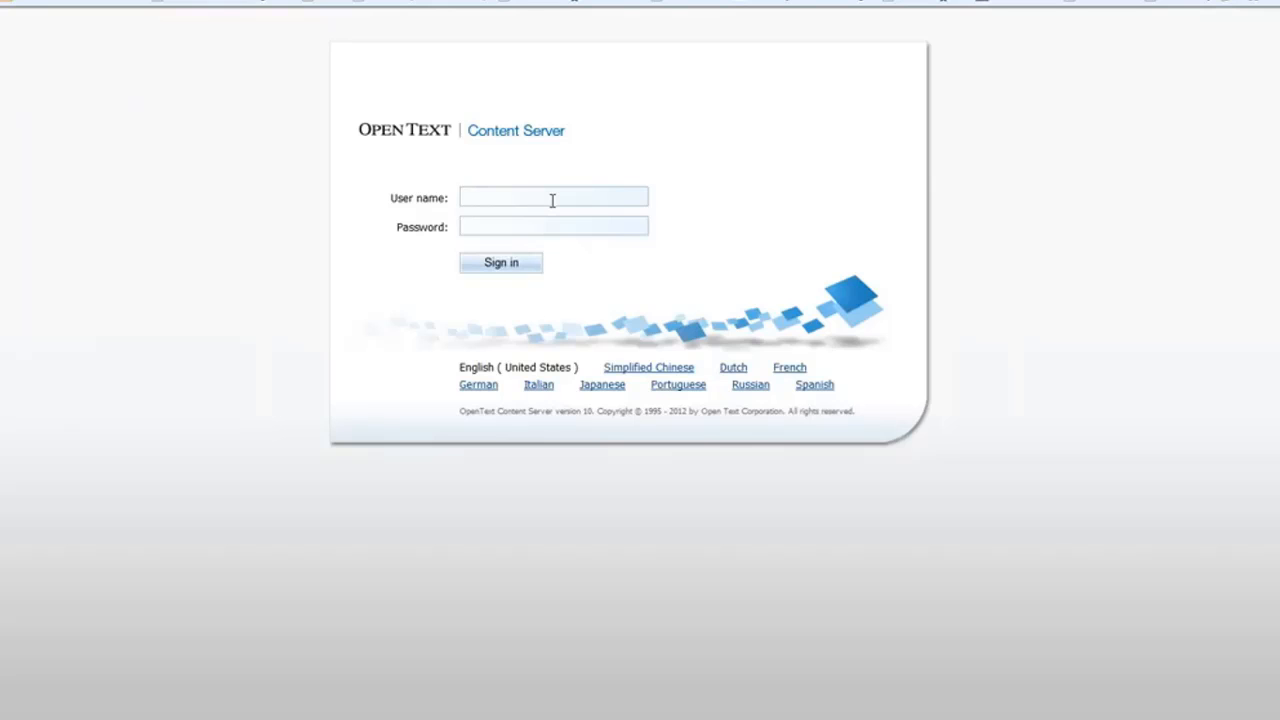
left_click(552, 199)
type("safetyreviewer1")
left_click(517, 227)
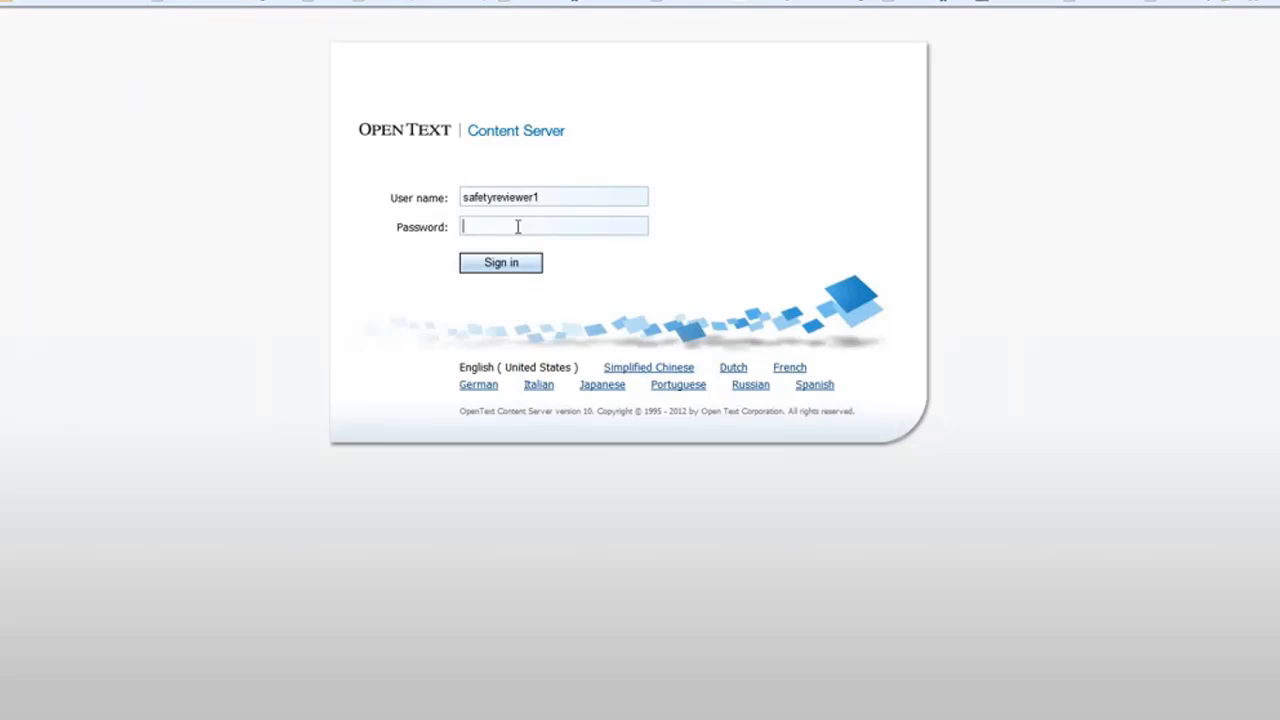
type("******")
key("Tab")
key("Return")
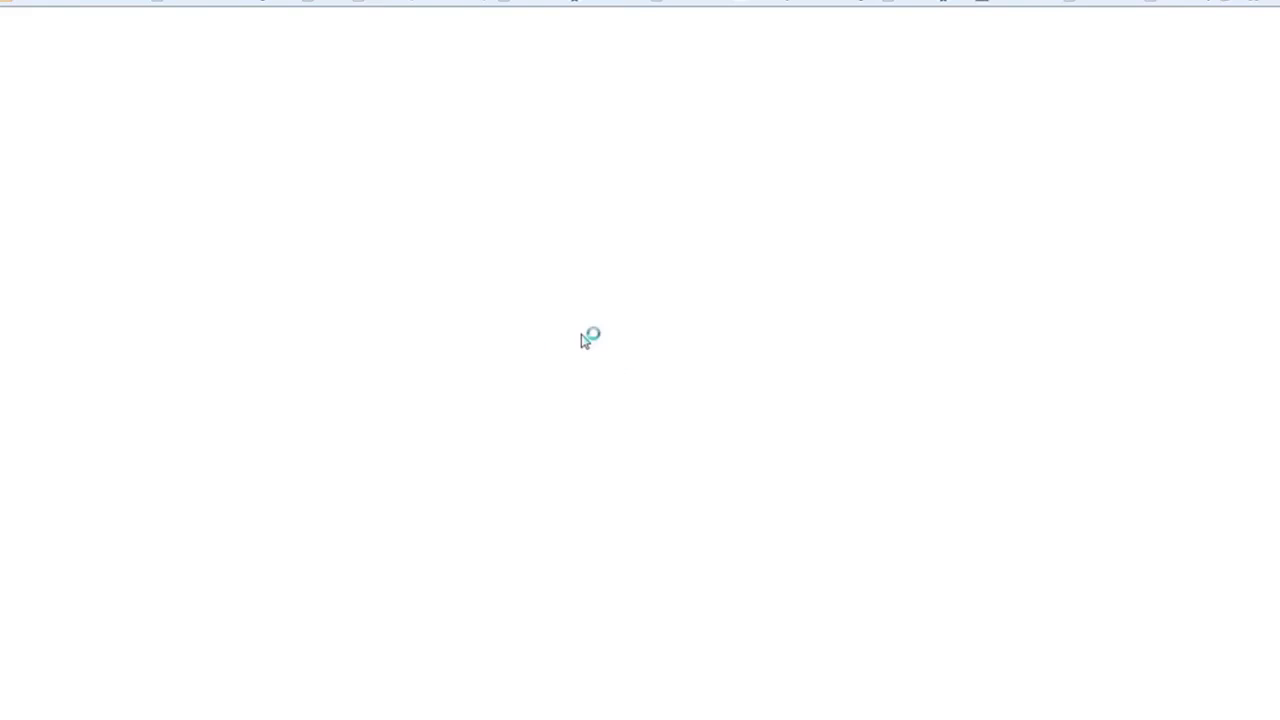
Review the Boston-CAPA-2015-009 closeout form, then accept it and confirm.
scroll(591, 357, "down", 3)
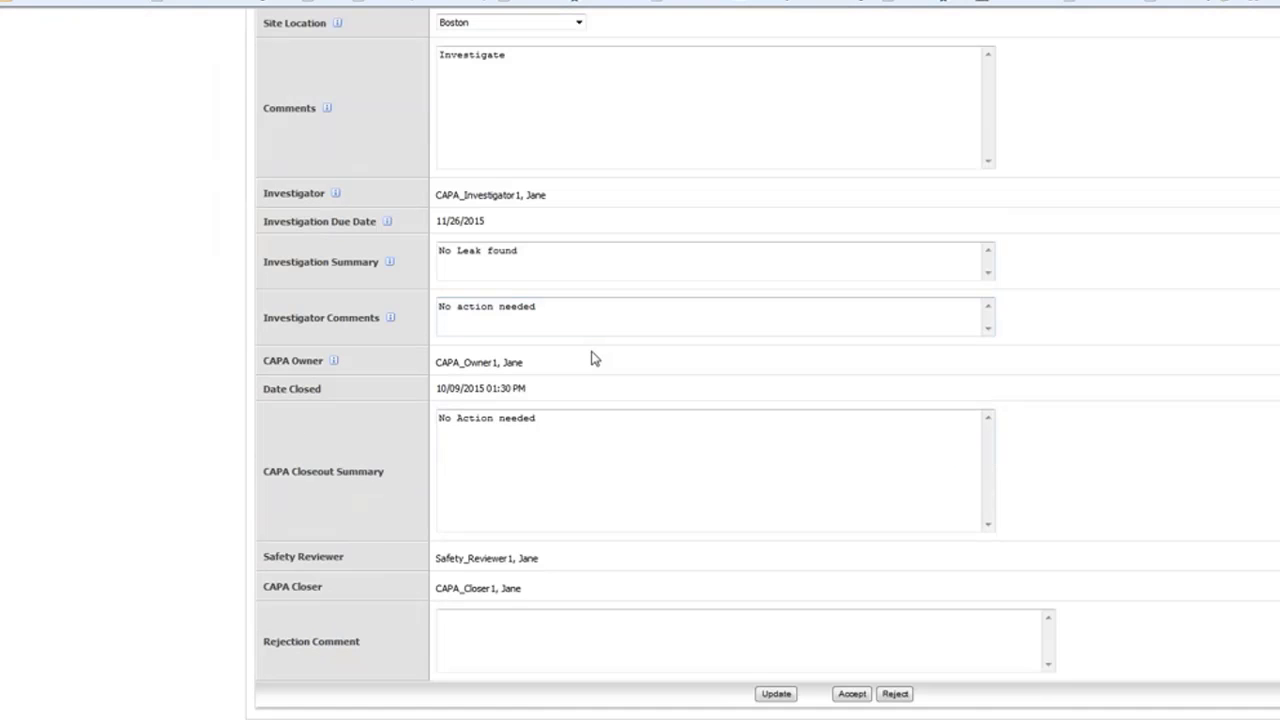
scroll(591, 357, "up", 3)
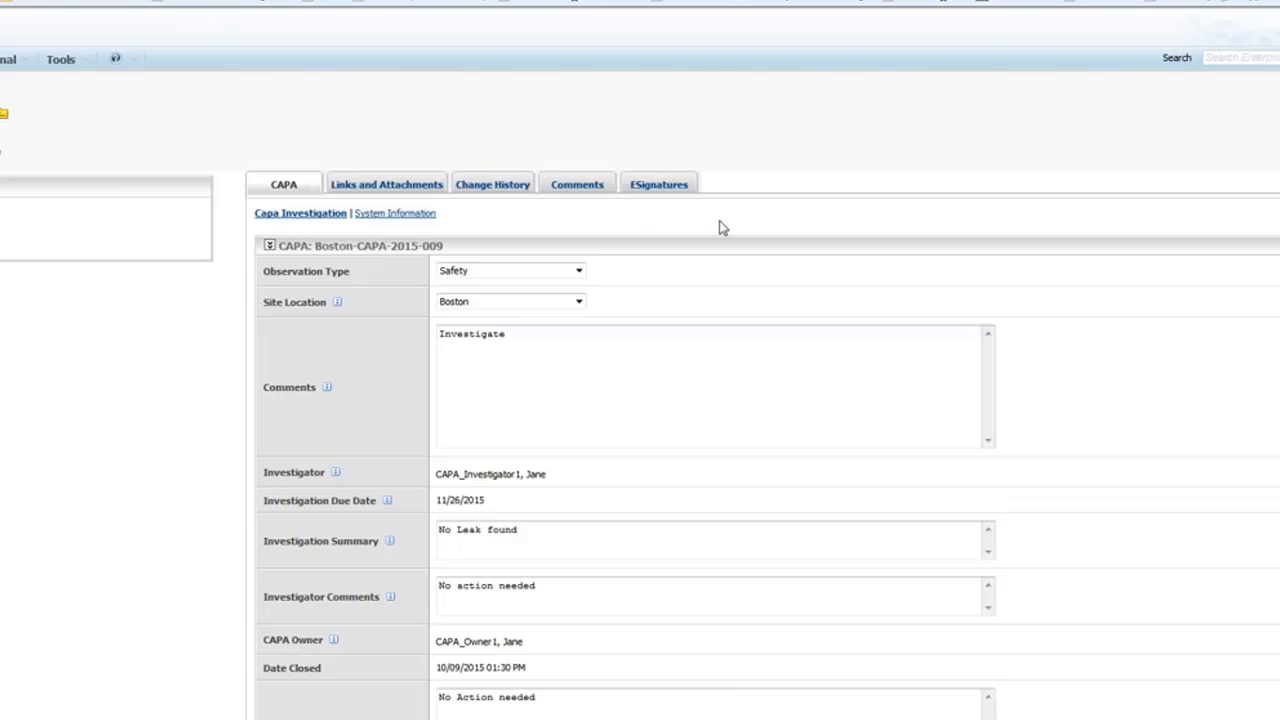
scroll(686, 214, "down", 5)
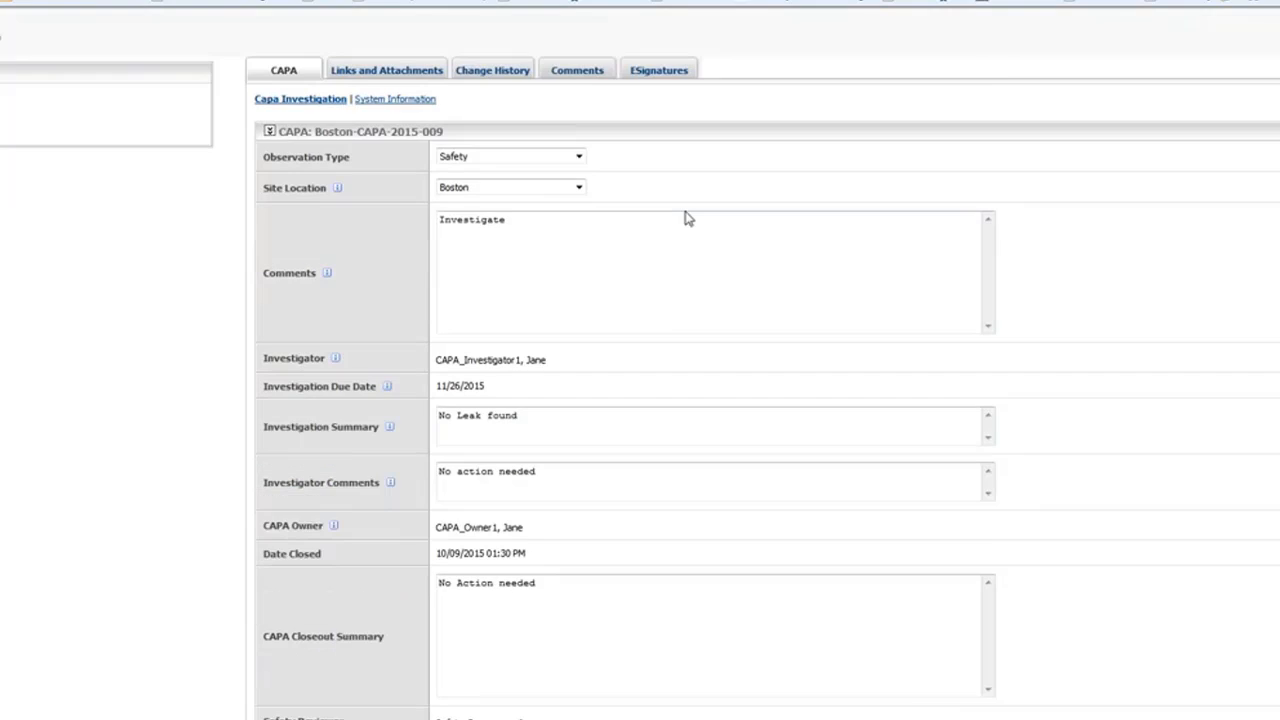
scroll(686, 214, "up", 5)
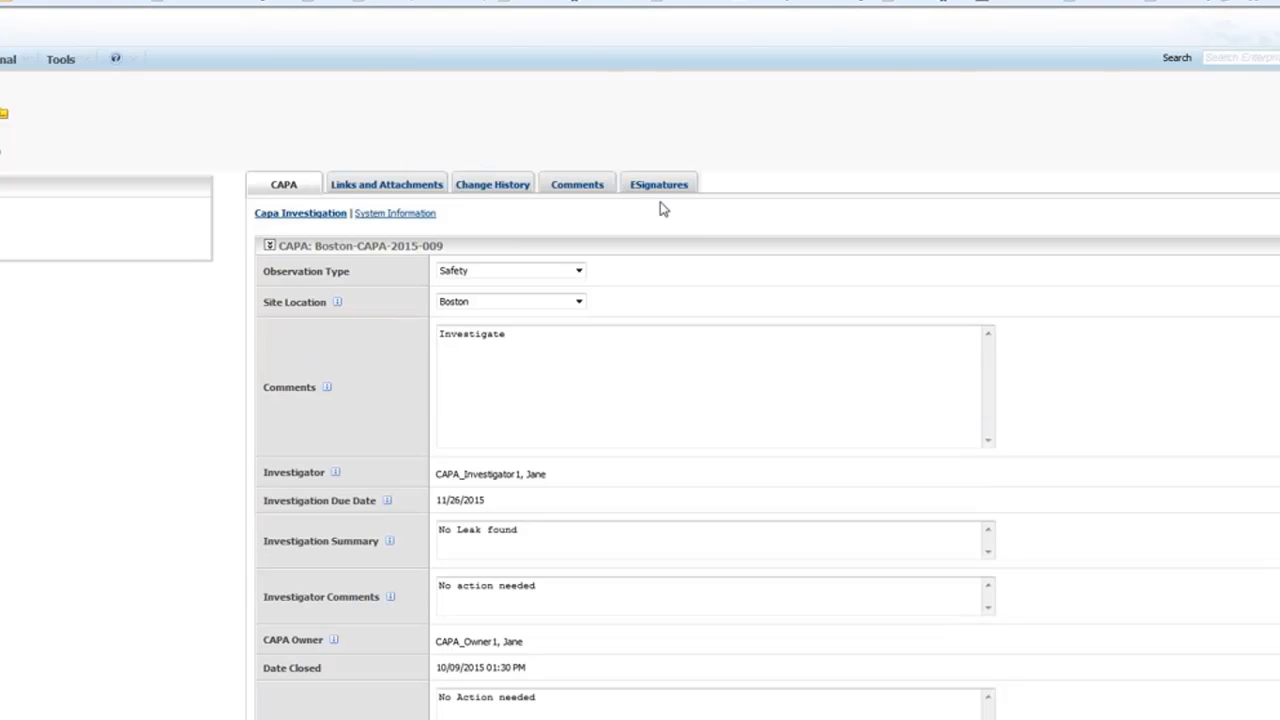
scroll(660, 208, "down", 5)
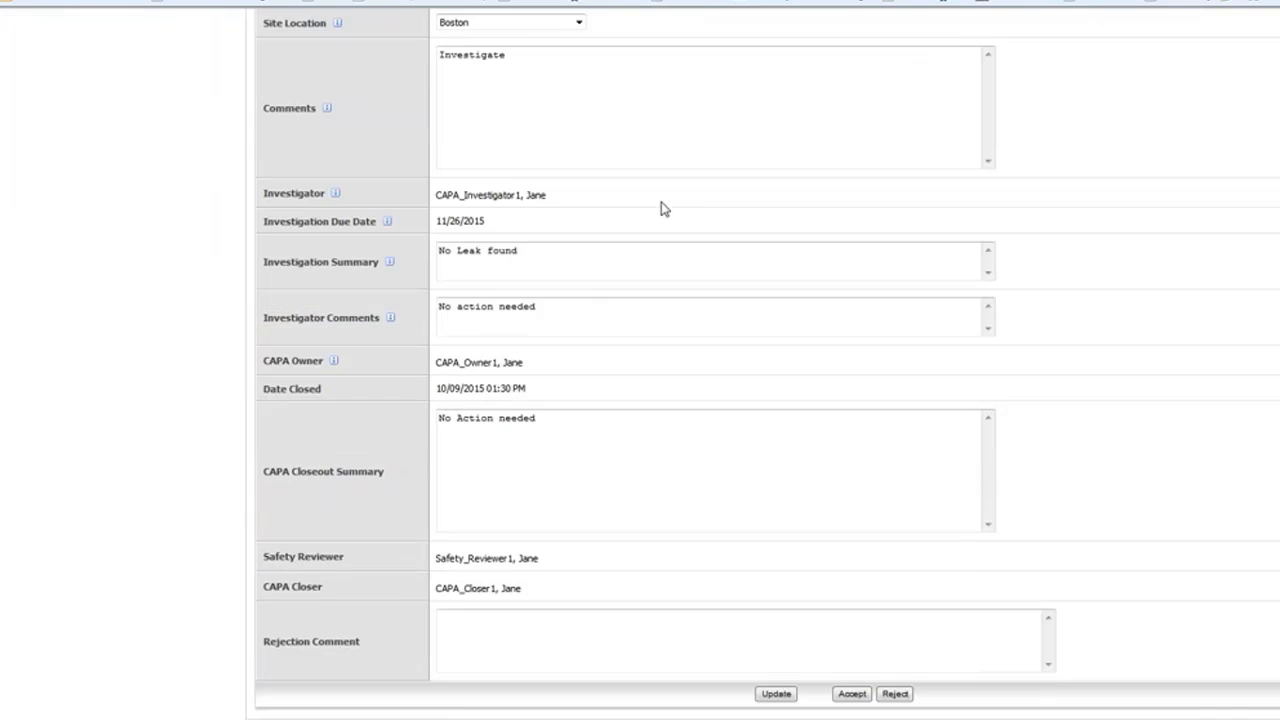
left_click(852, 694)
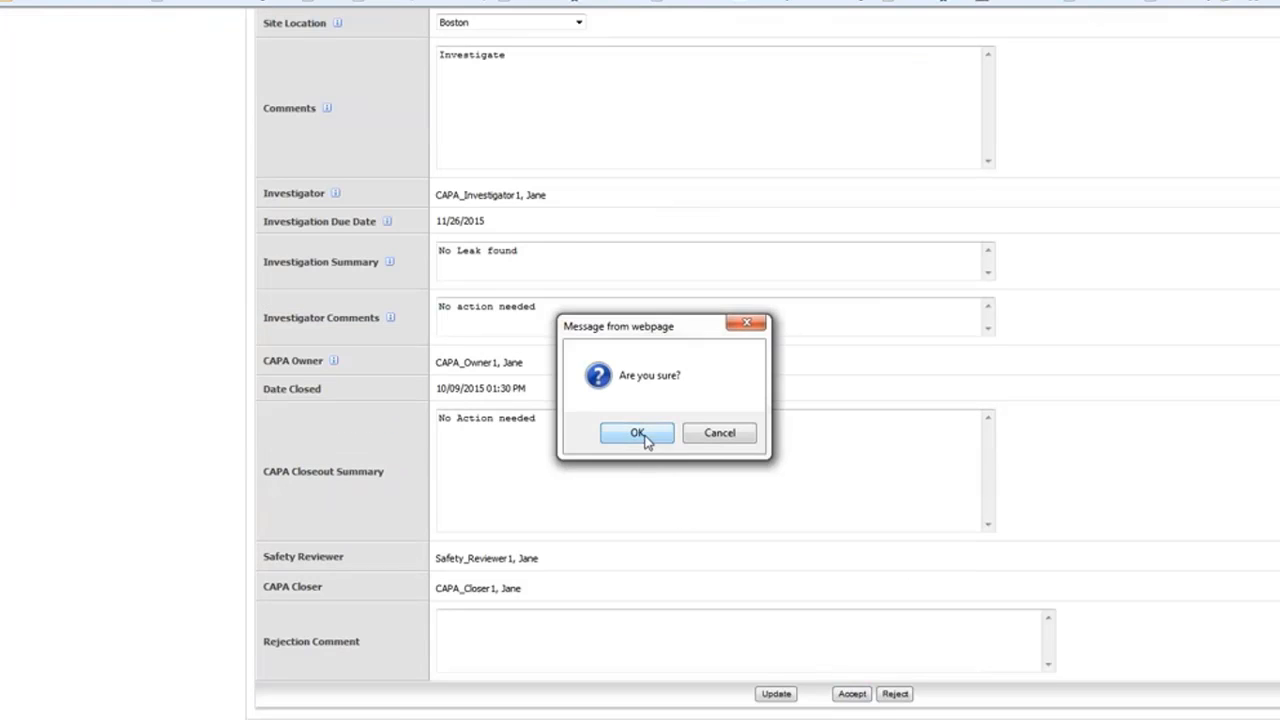
left_click(645, 439)
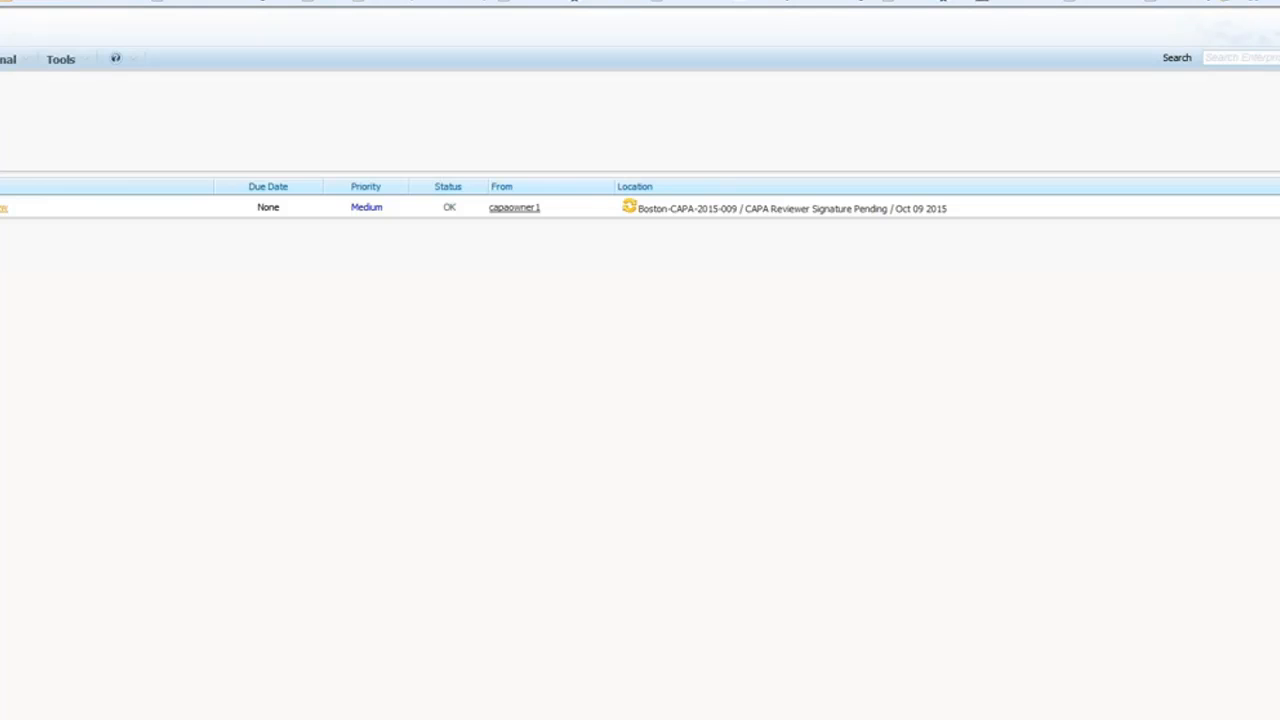
Approve the Sign CAPA Closeout Review task and e-sign it with the system password.
left_click(3, 208)
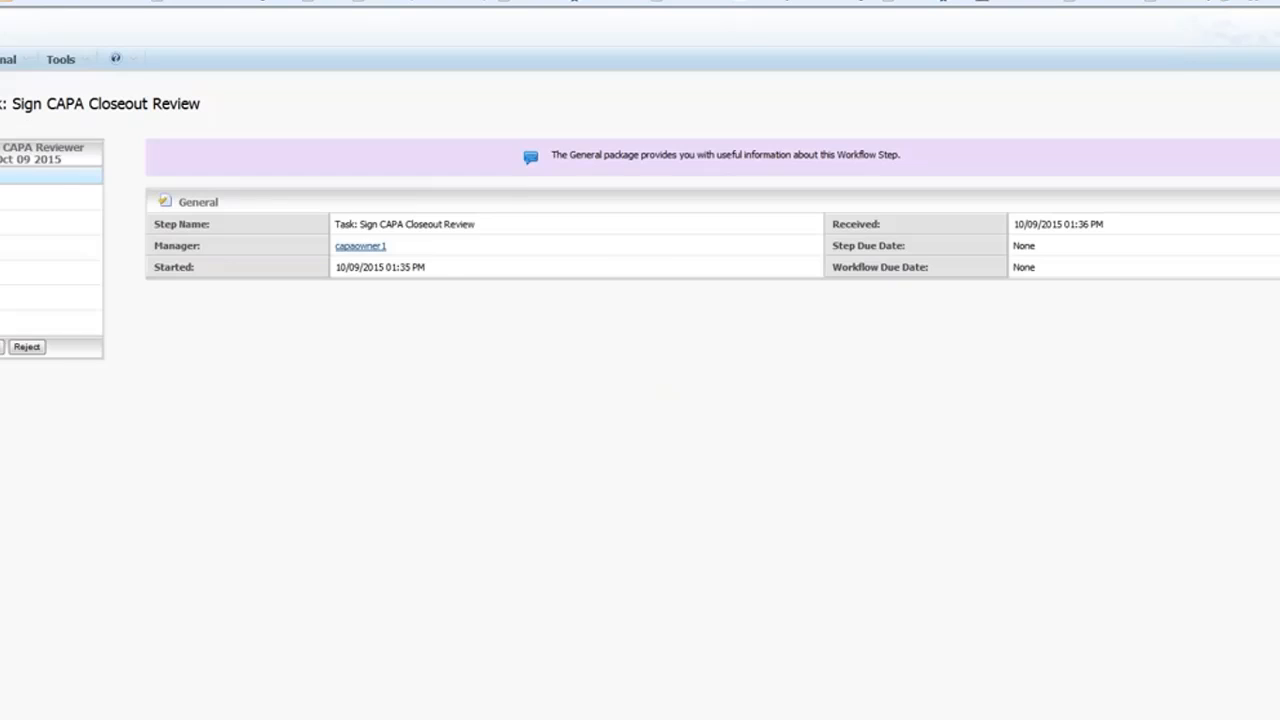
left_click(2, 346)
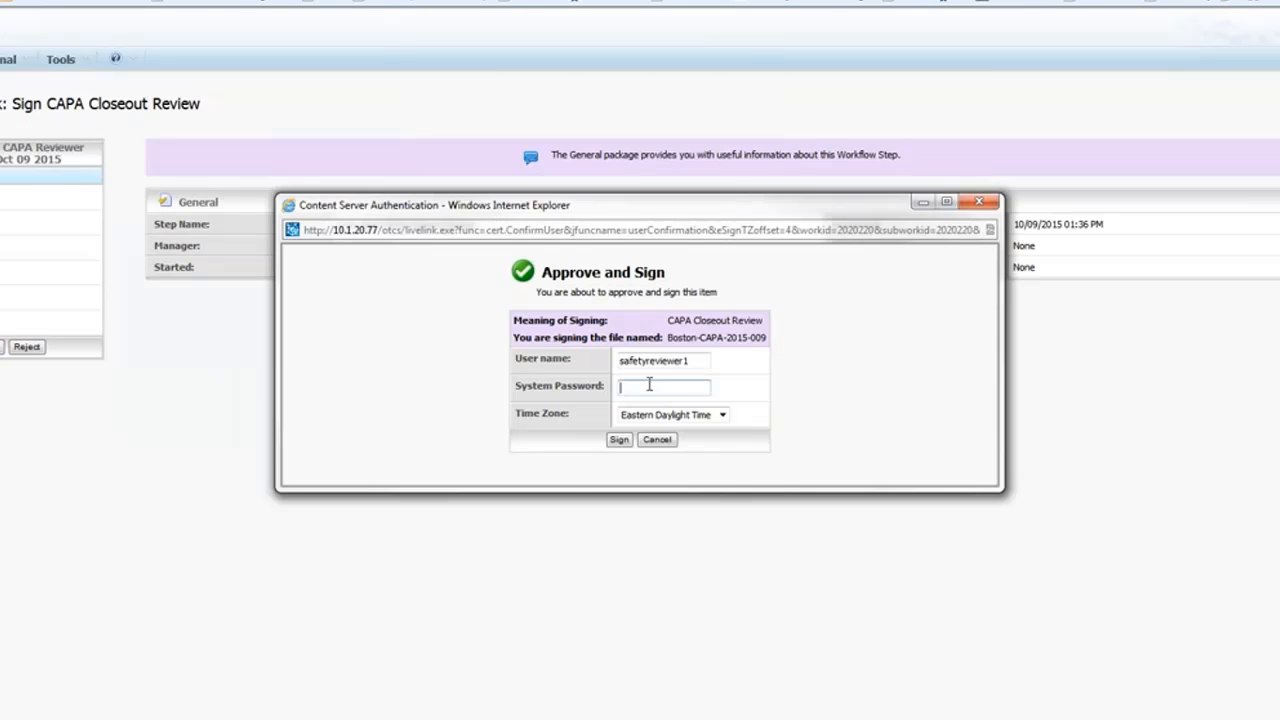
type("******")
left_click(619, 440)
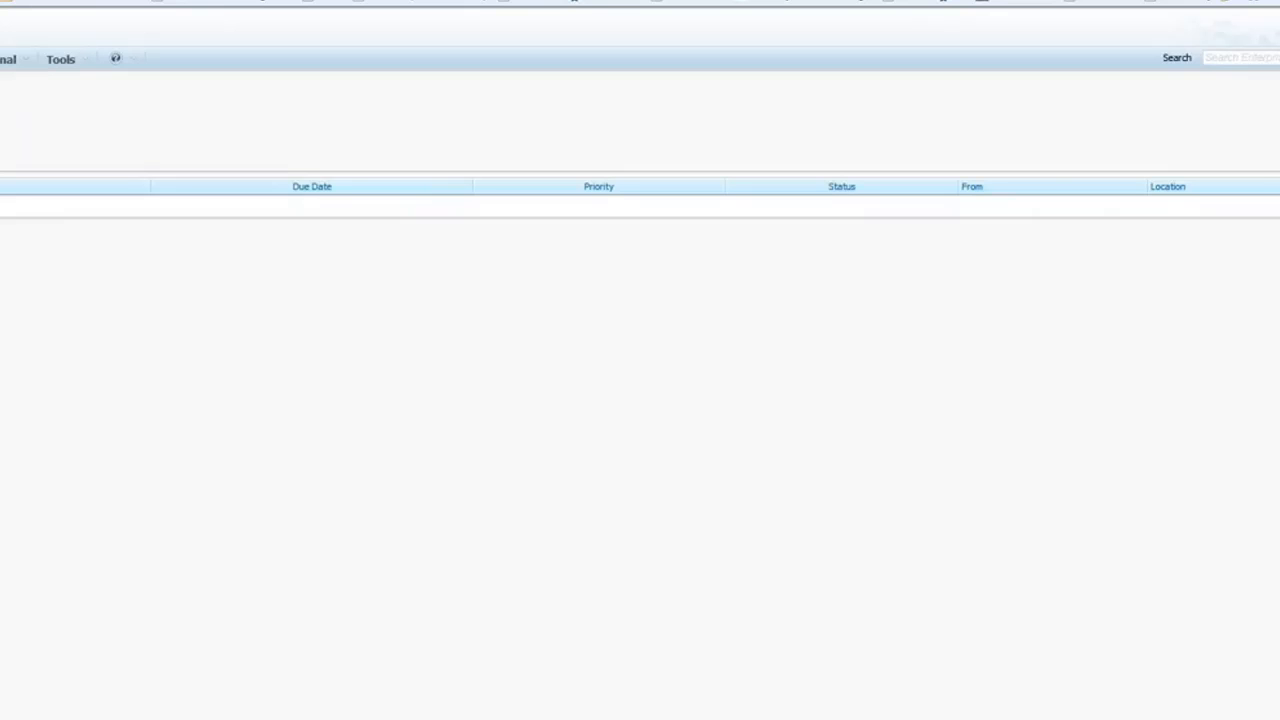
Log out of the safety reviewer account and sign in with the CAPA closer's credentials.
left_click(80, 62)
left_click(72, 100)
type("capacloser1")
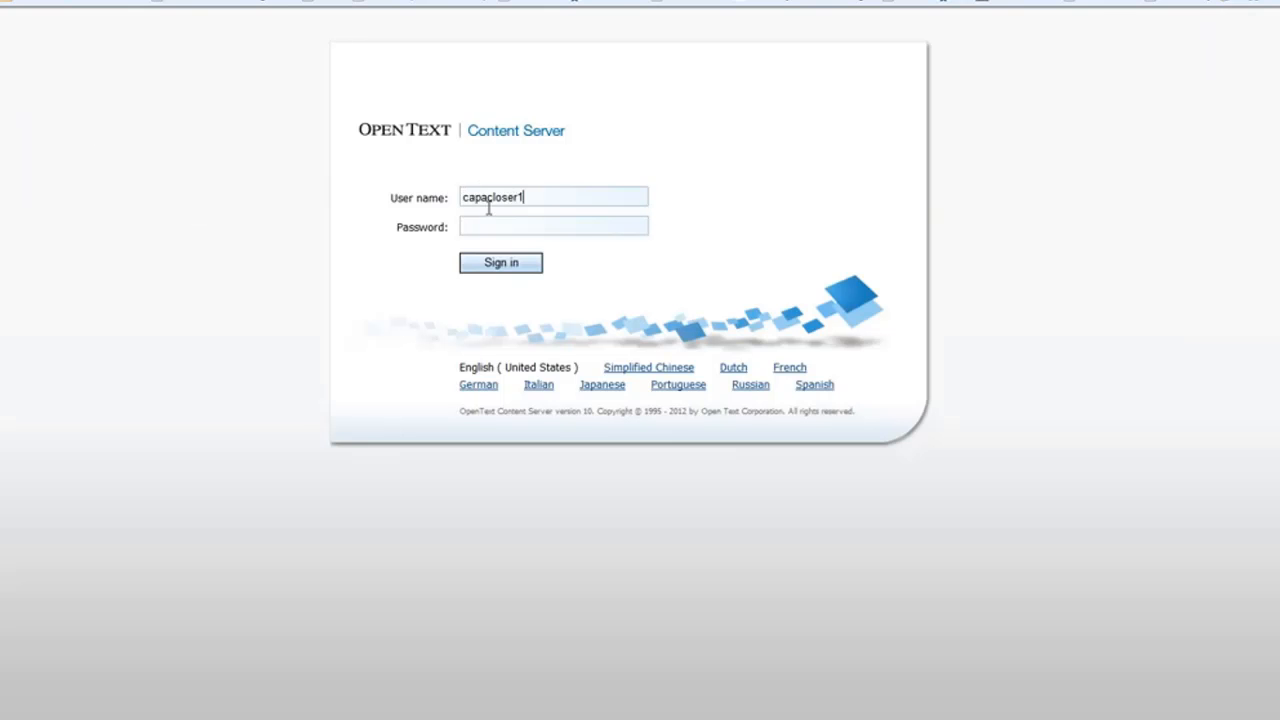
left_click(487, 227)
type("••••••")
left_click(493, 272)
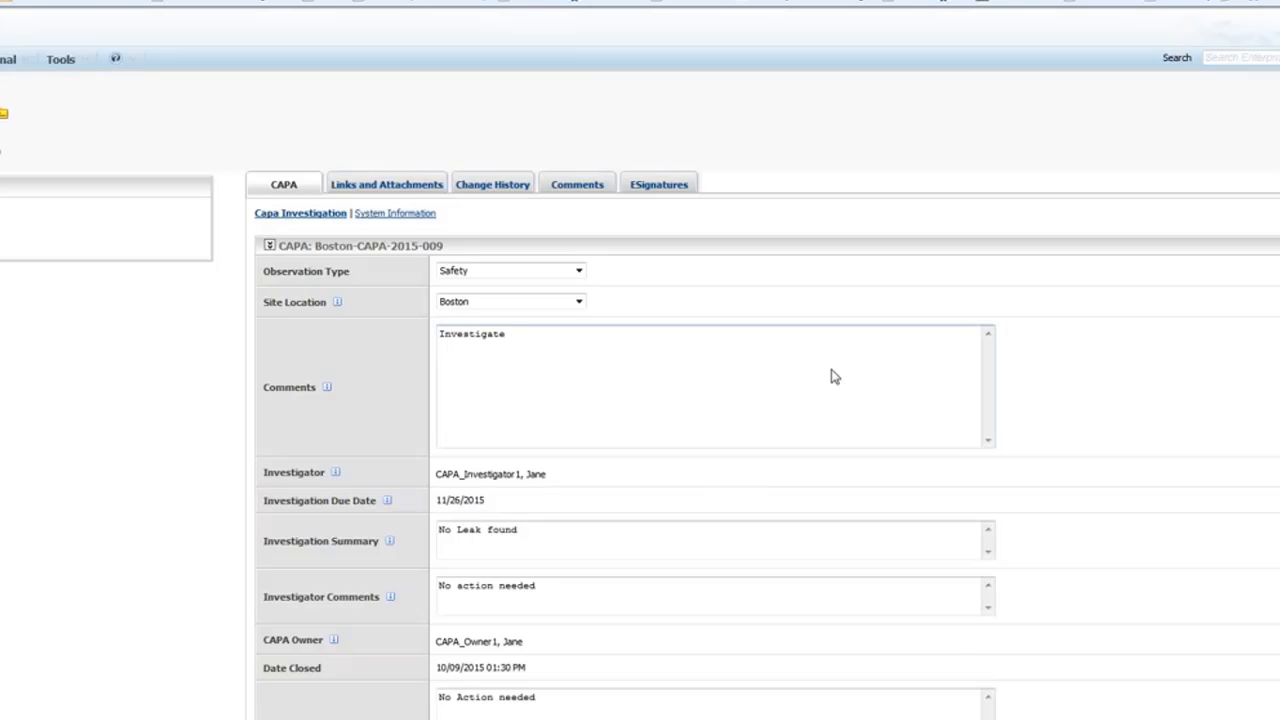
Accept the Boston-CAPA-2015-009 form as the CAPA closer and confirm.
scroll(831, 376, "down", 3)
left_click(853, 694)
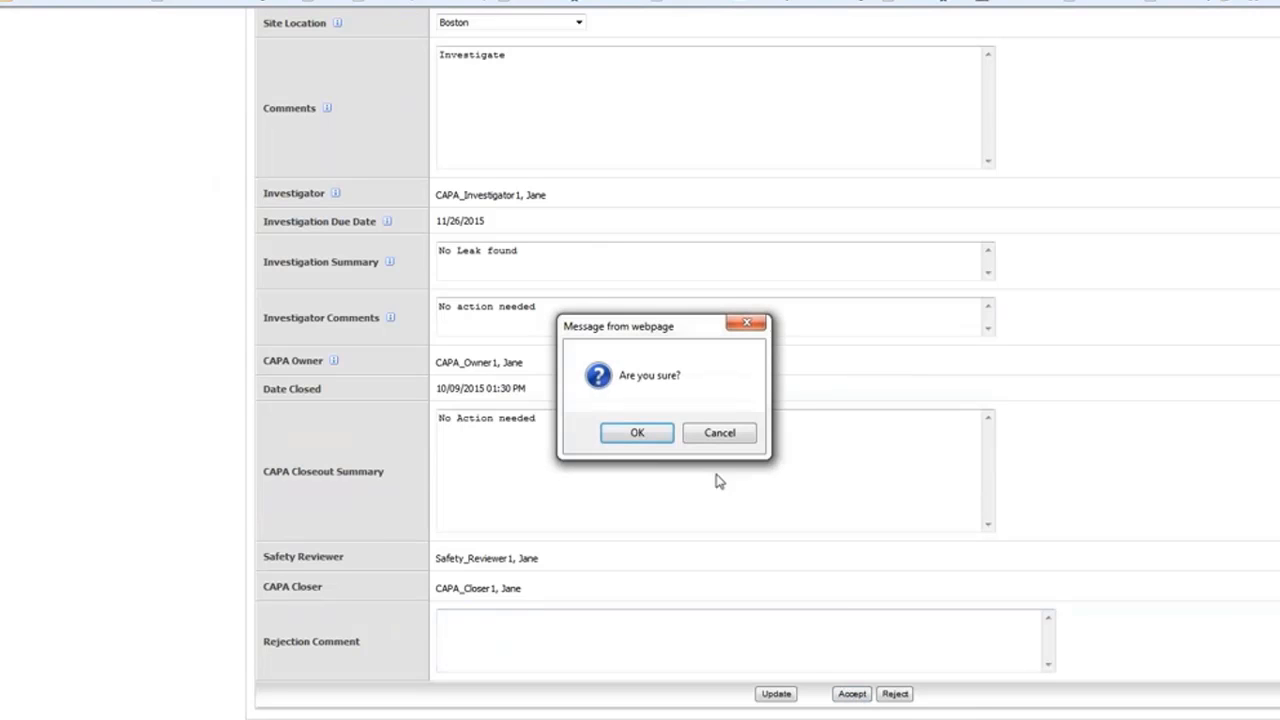
left_click(646, 433)
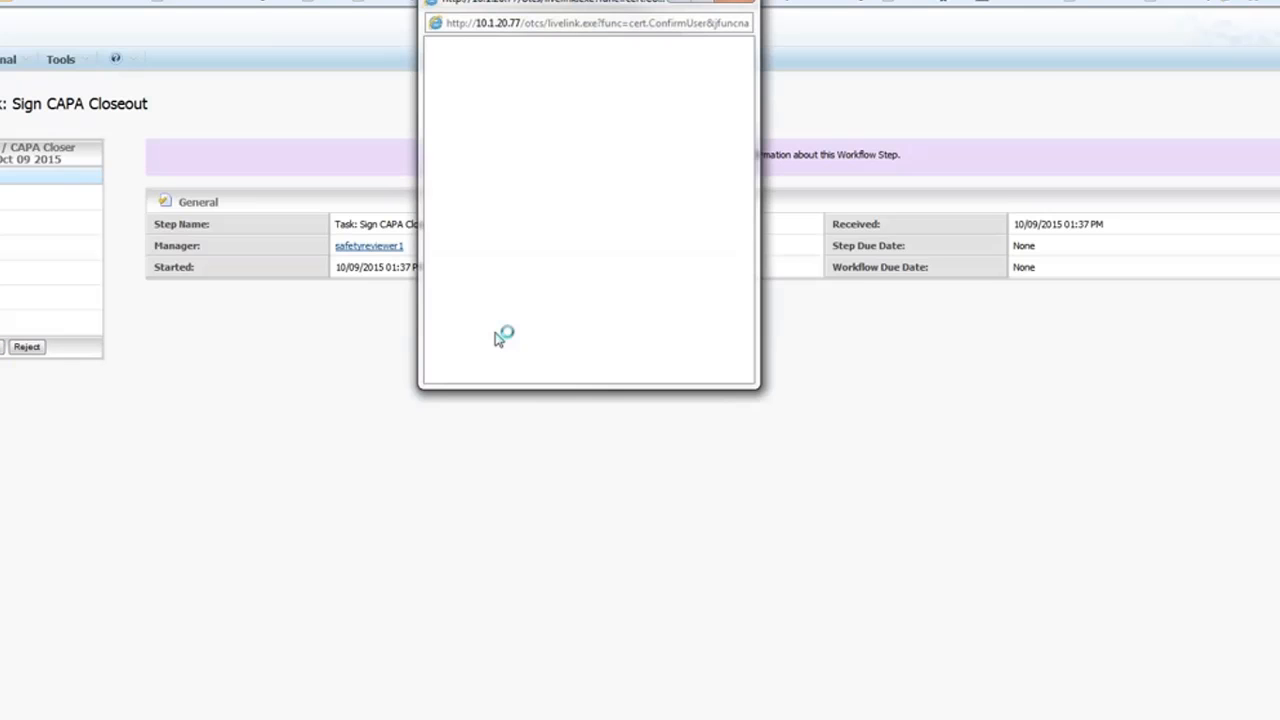
Enter the system password in the Approve and Sign popup and sign the final closeout.
left_click(636, 389)
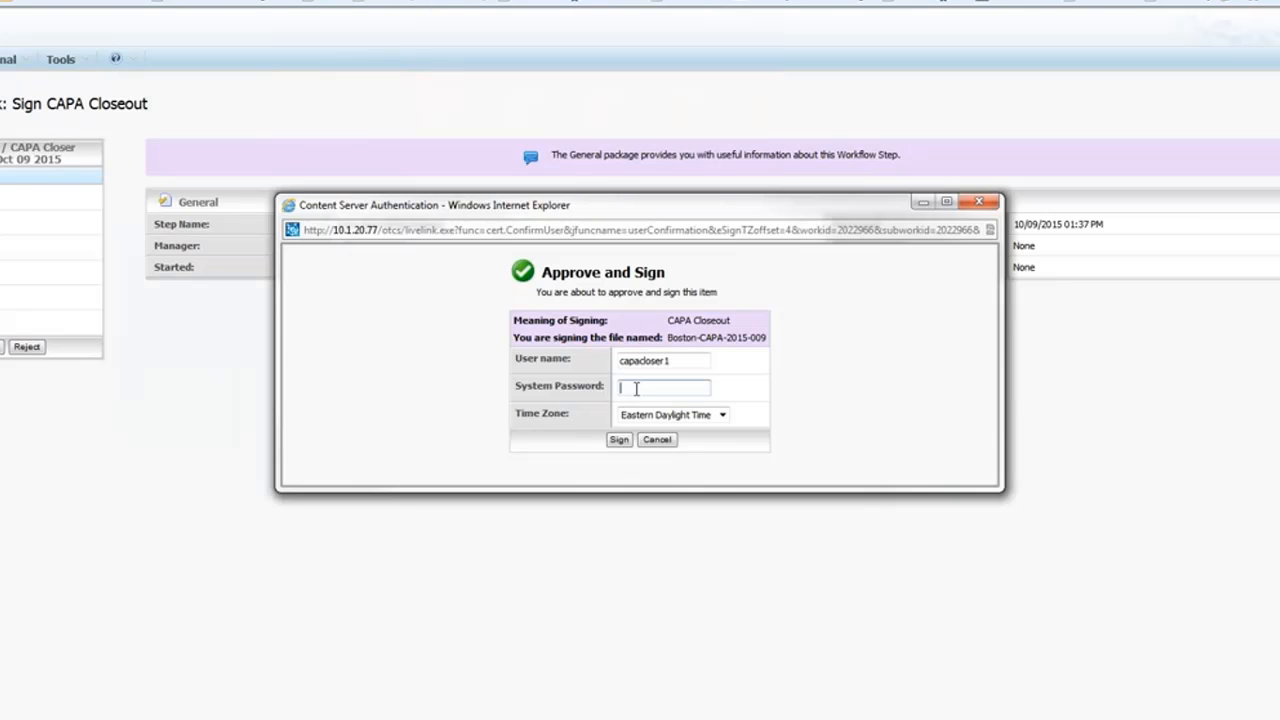
type("******")
left_click(619, 441)
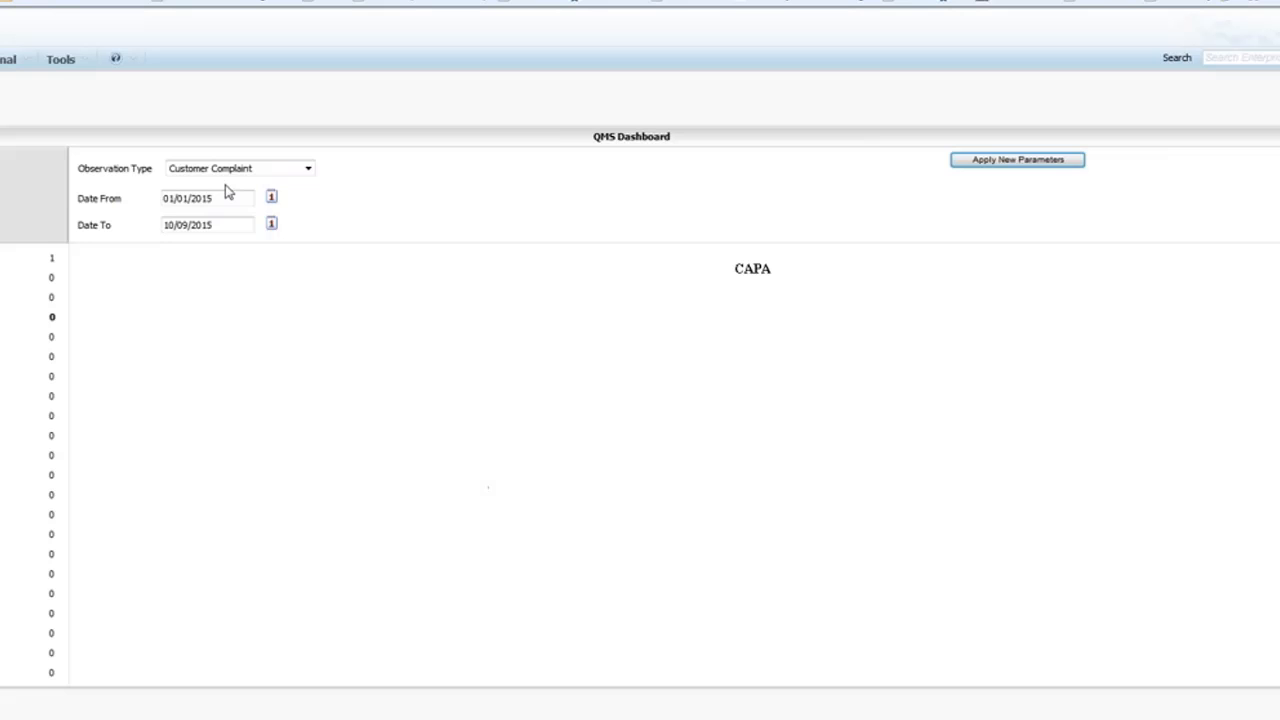
Filter the dashboard to Safety, confirm Boston-CAPA-2015-009 shows Closed, and open its record.
left_click(308, 168)
left_click(235, 203)
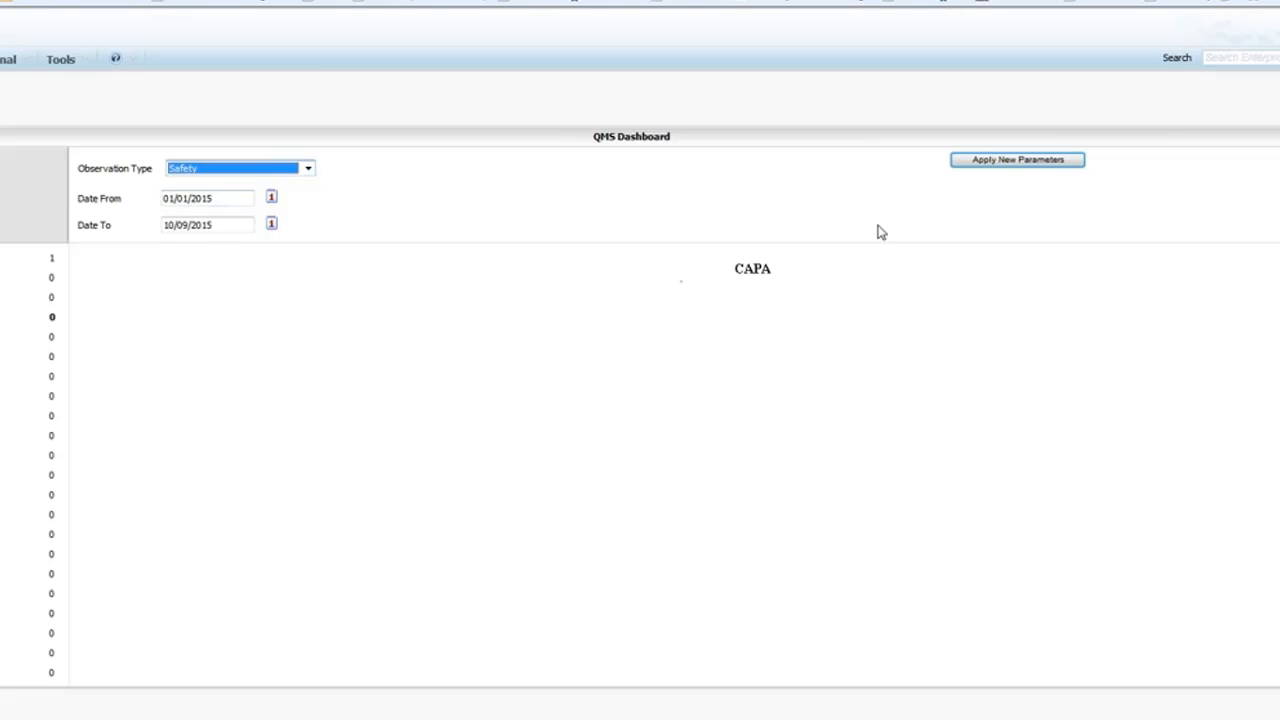
left_click(968, 163)
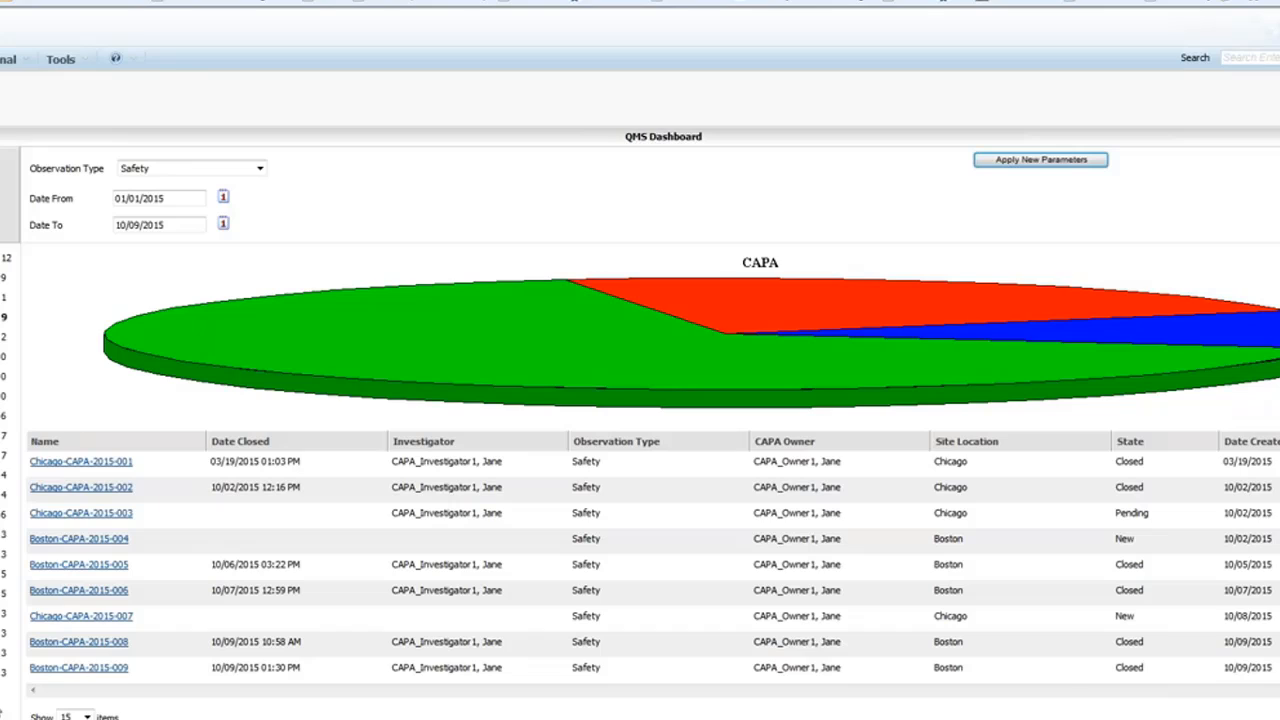
left_click_drag(1155, 675, 1110, 672)
left_click(72, 668)
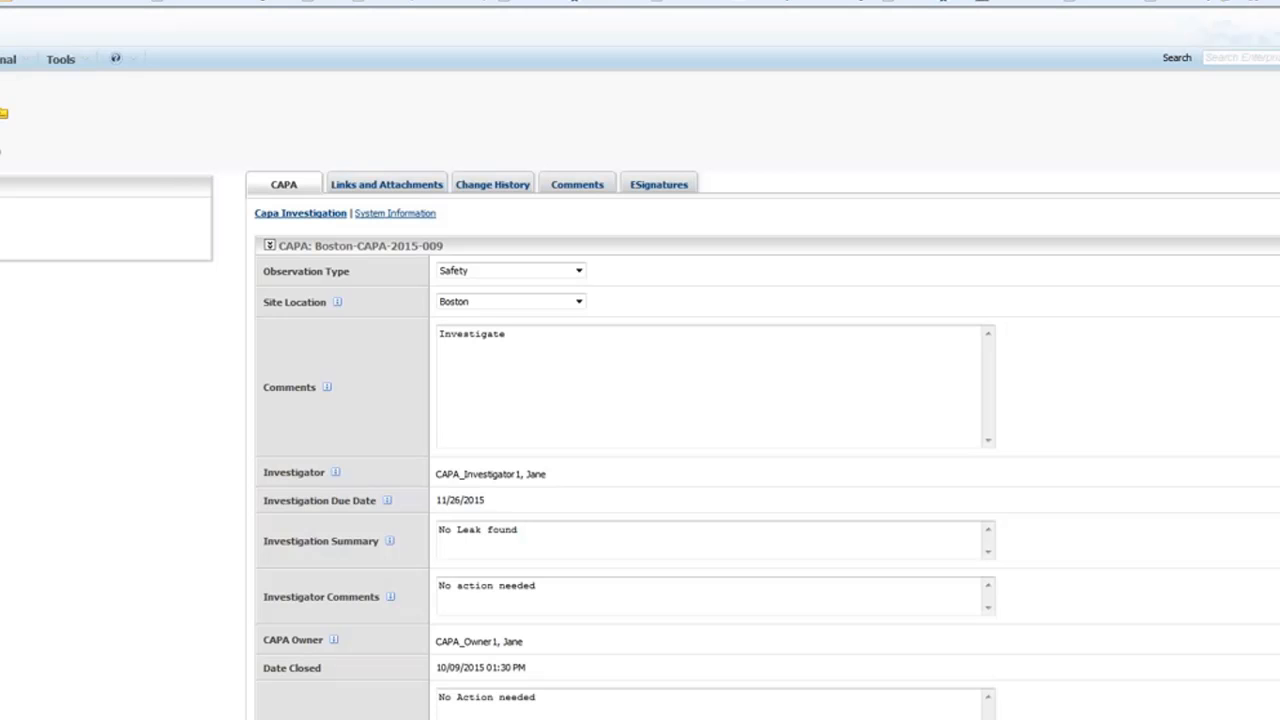
Open the Boston-CAPA-2015-009 signature PDF (26.3 KB) from the ESignatures list.
left_click(677, 190)
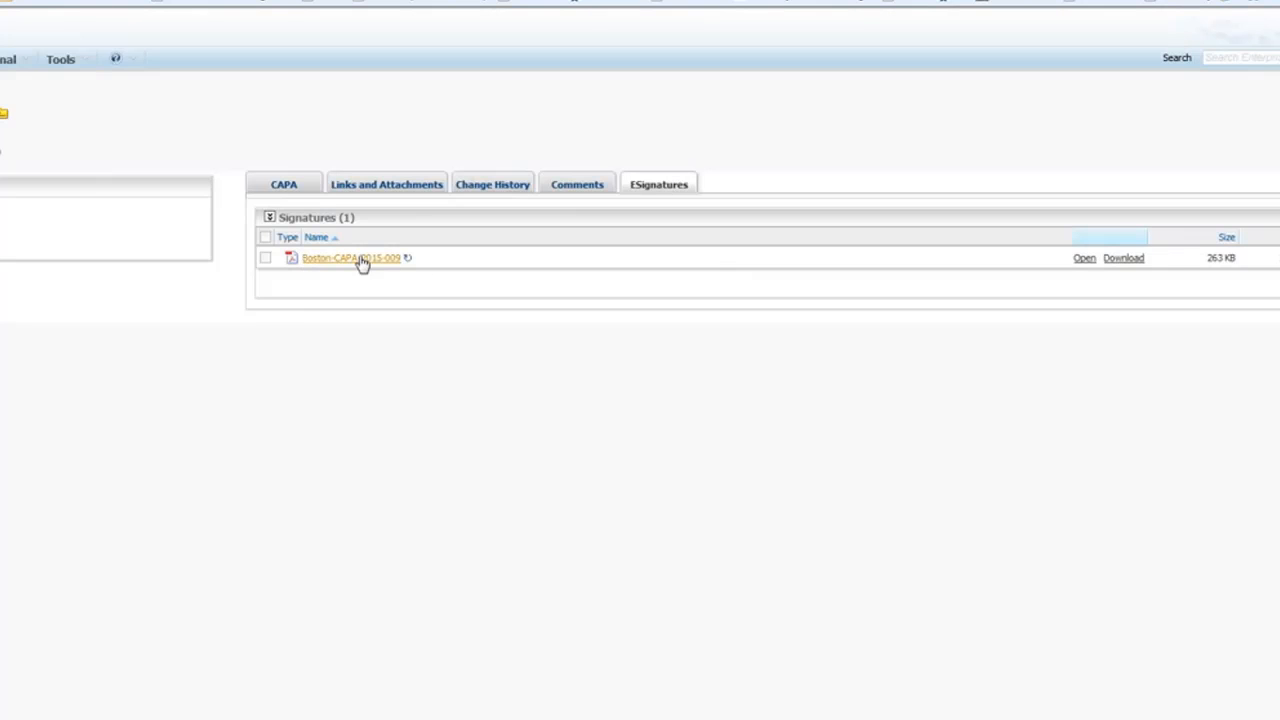
left_click(362, 262)
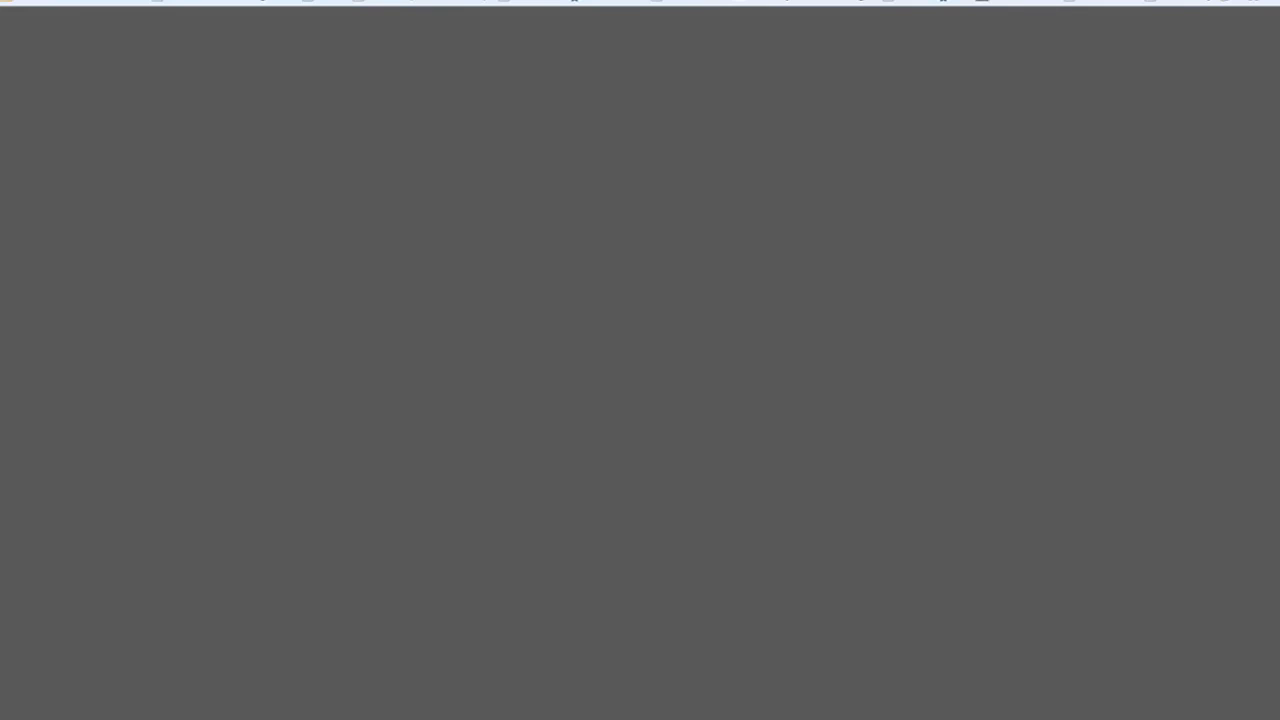
scroll(365, 271, "down", 5)
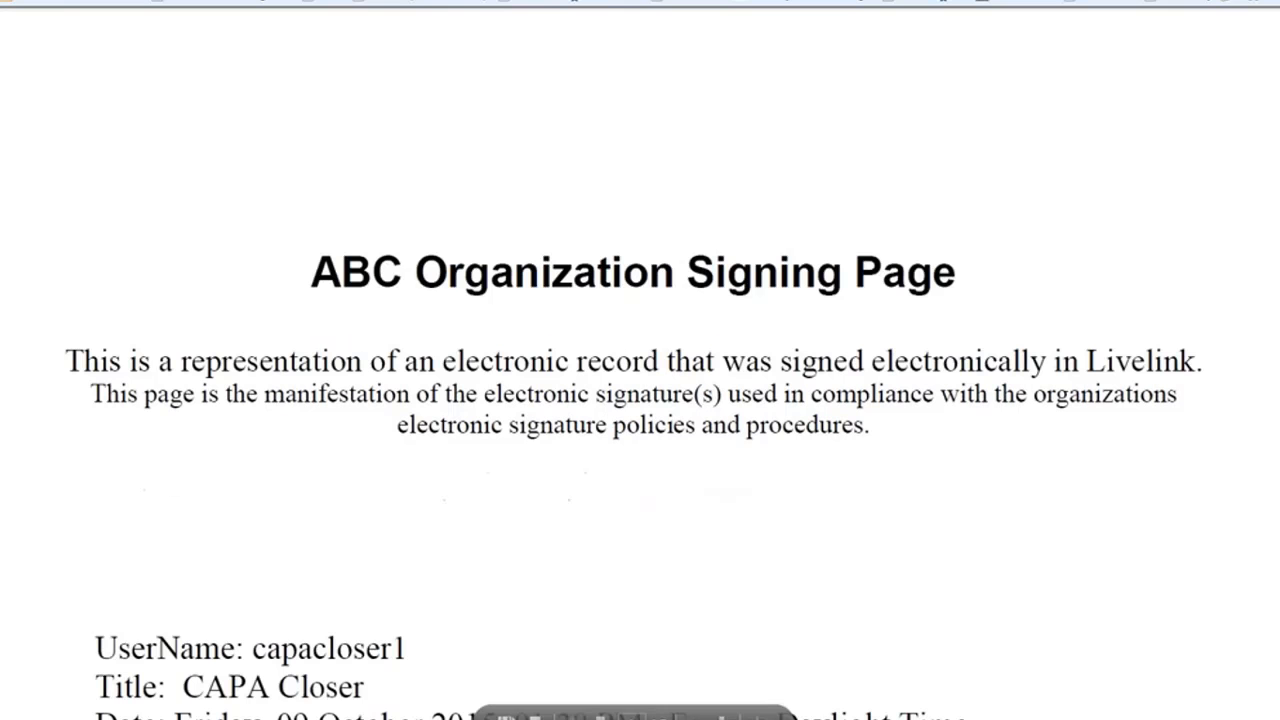
scroll(365, 287, "down", 1)
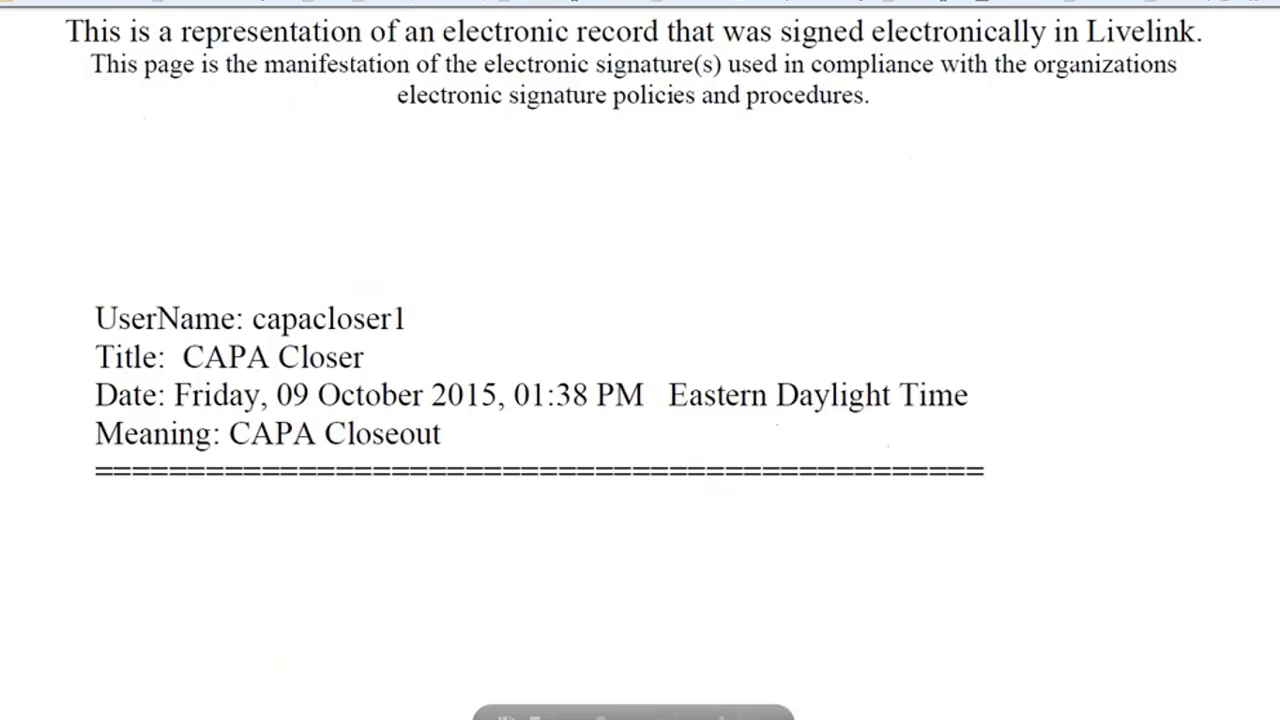
left_click_drag(266, 318, 407, 318)
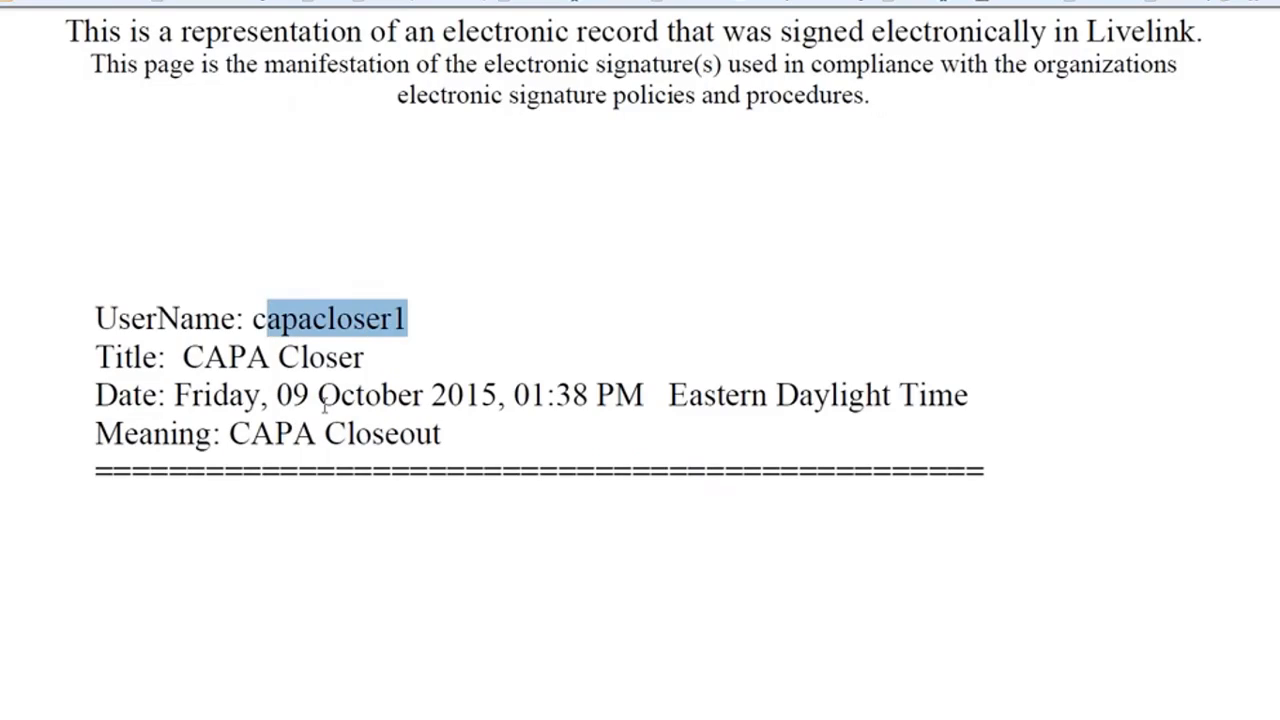
left_click_drag(278, 395, 891, 395)
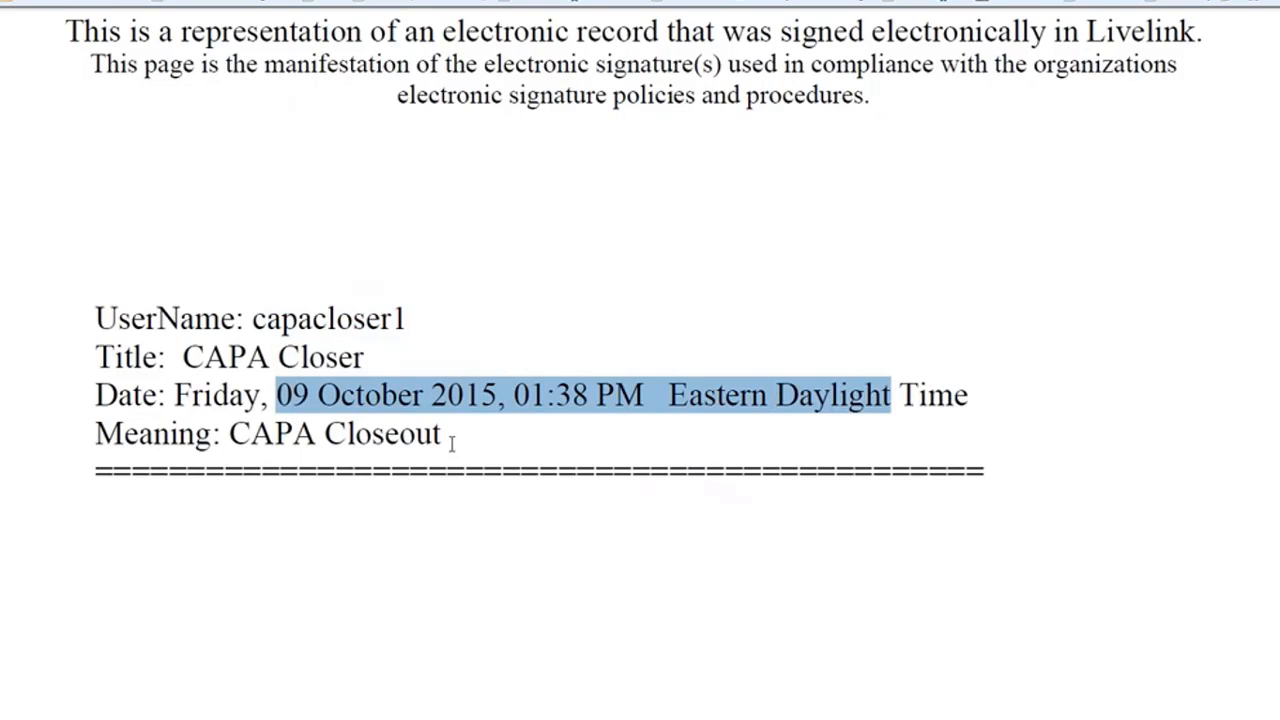
left_click_drag(449, 440, 95, 435)
scroll(229, 432, "down", 2)
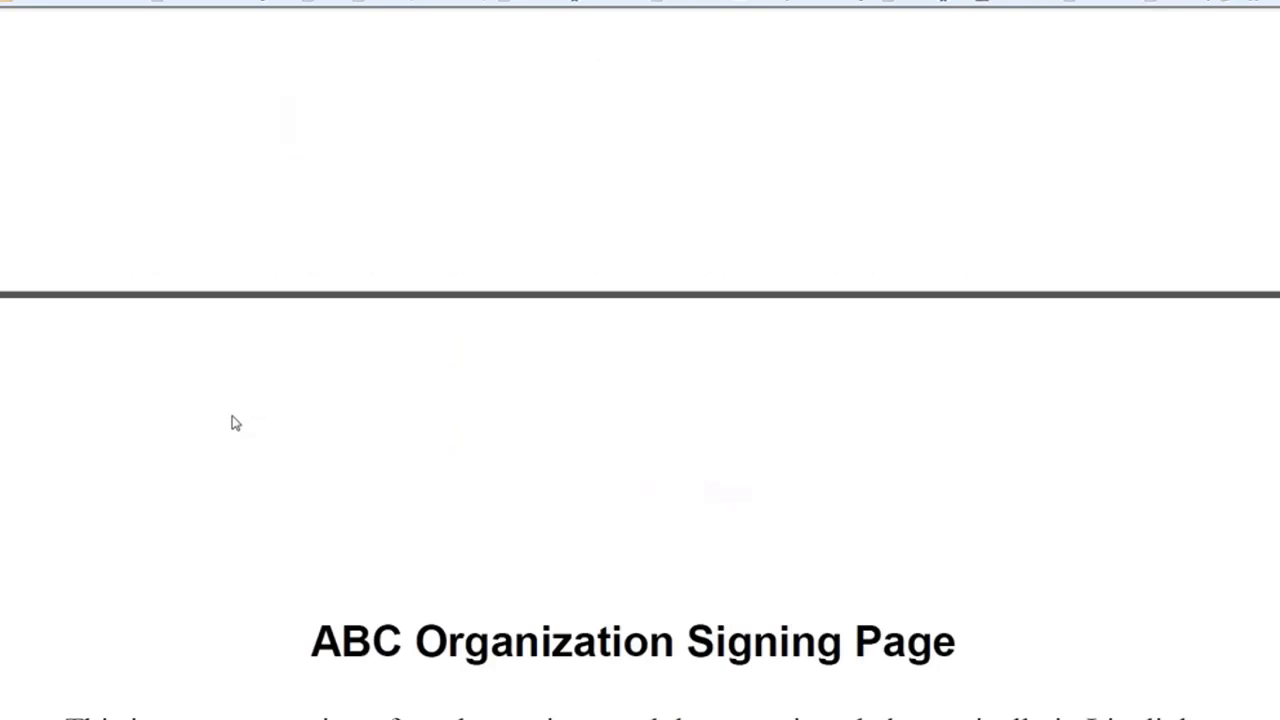
scroll(234, 423, "down", 5)
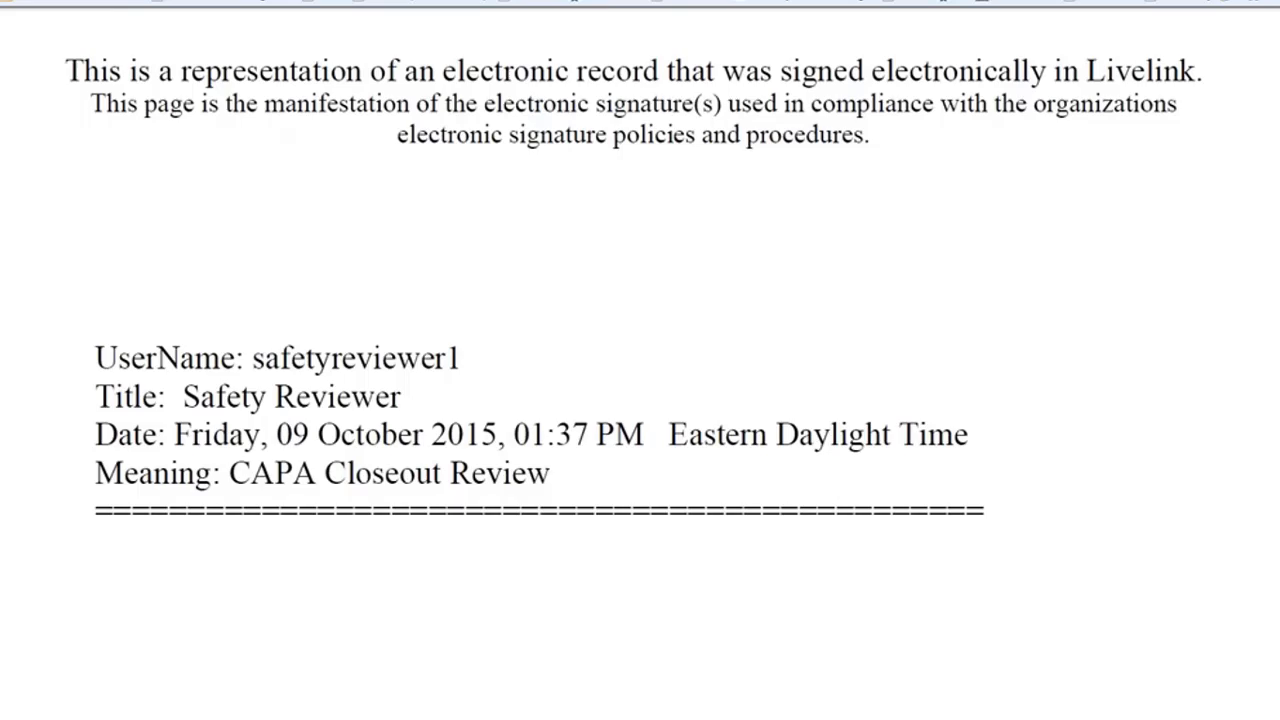
scroll(540, 400, "down", 3)
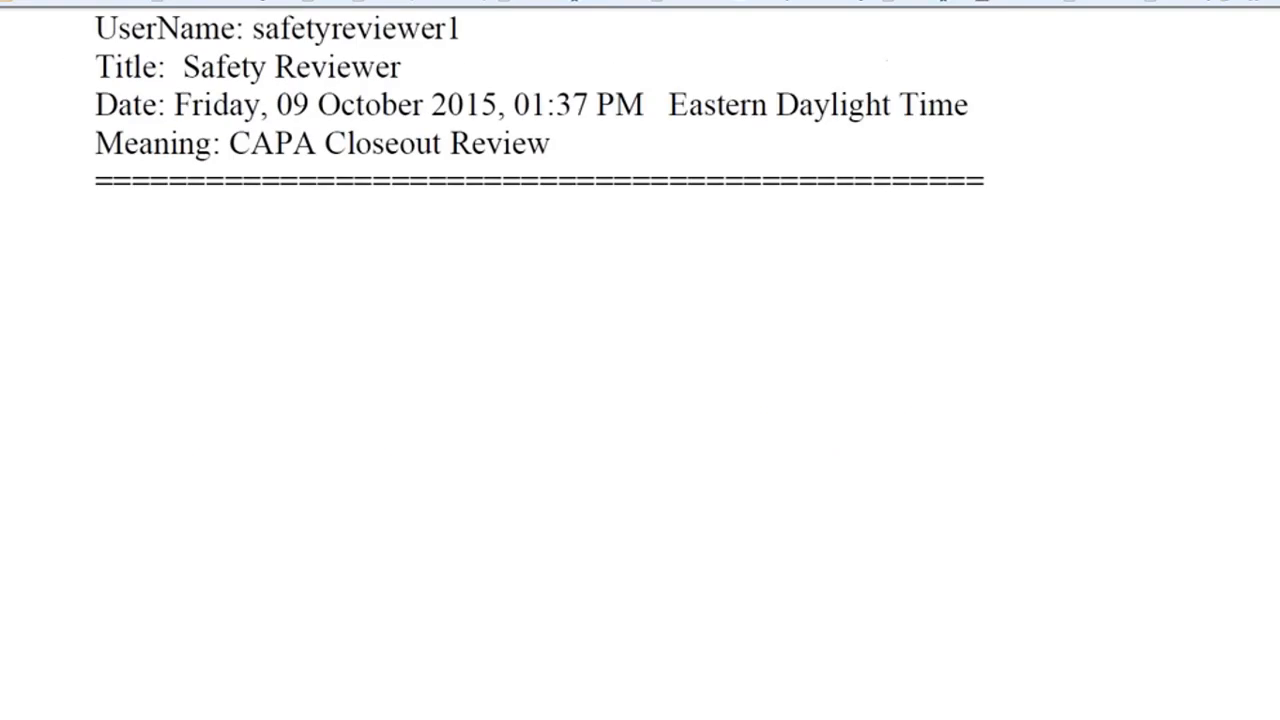
scroll(640, 400, "up", 6)
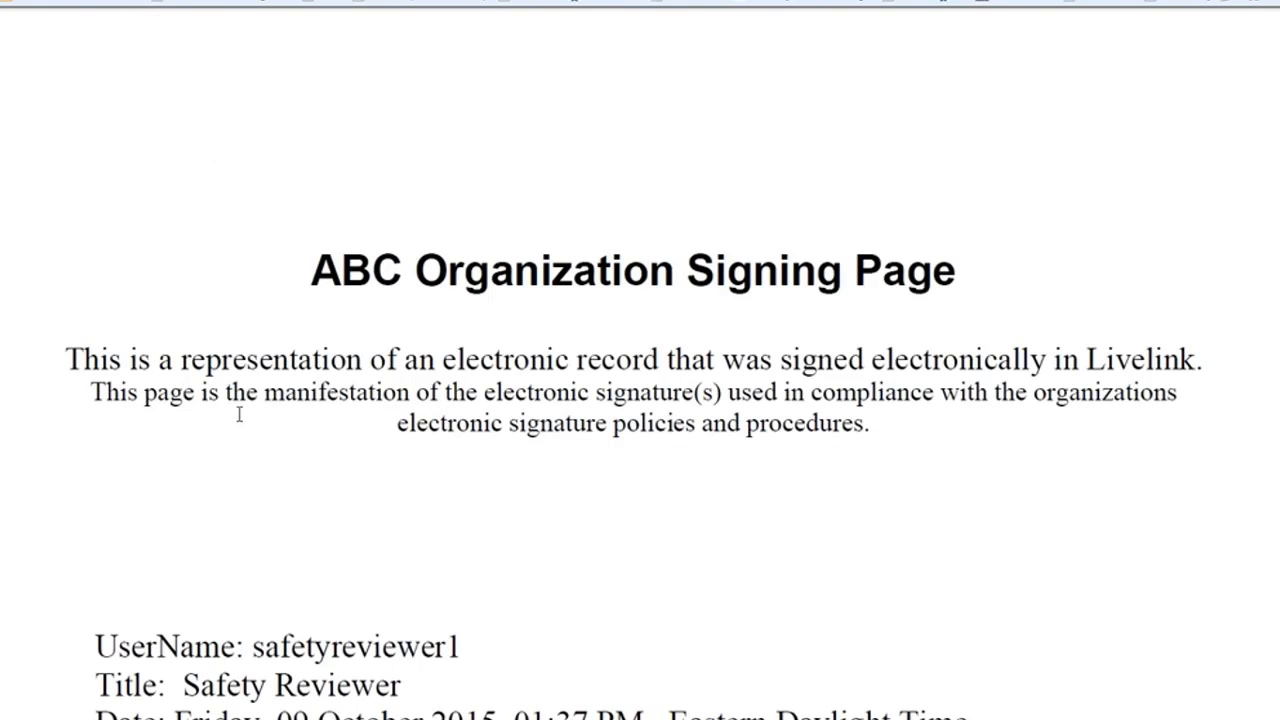
scroll(308, 370, "down", 7)
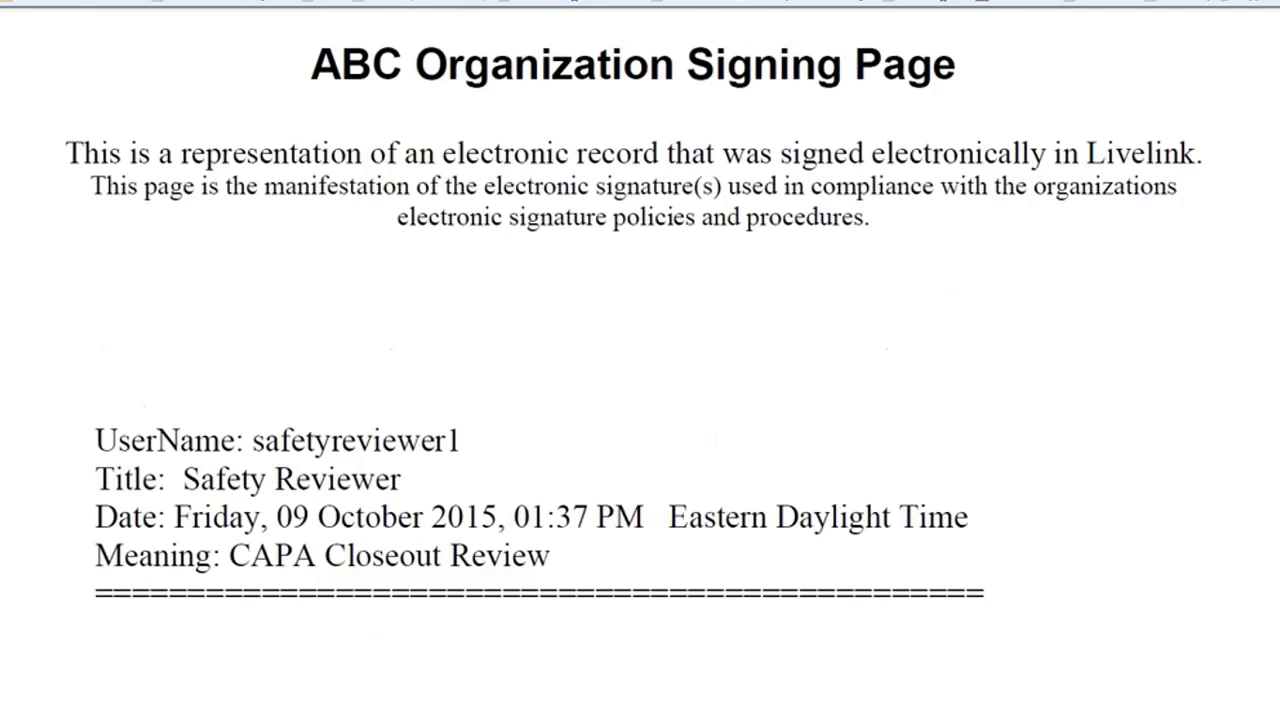
scroll(308, 378, "down", 10)
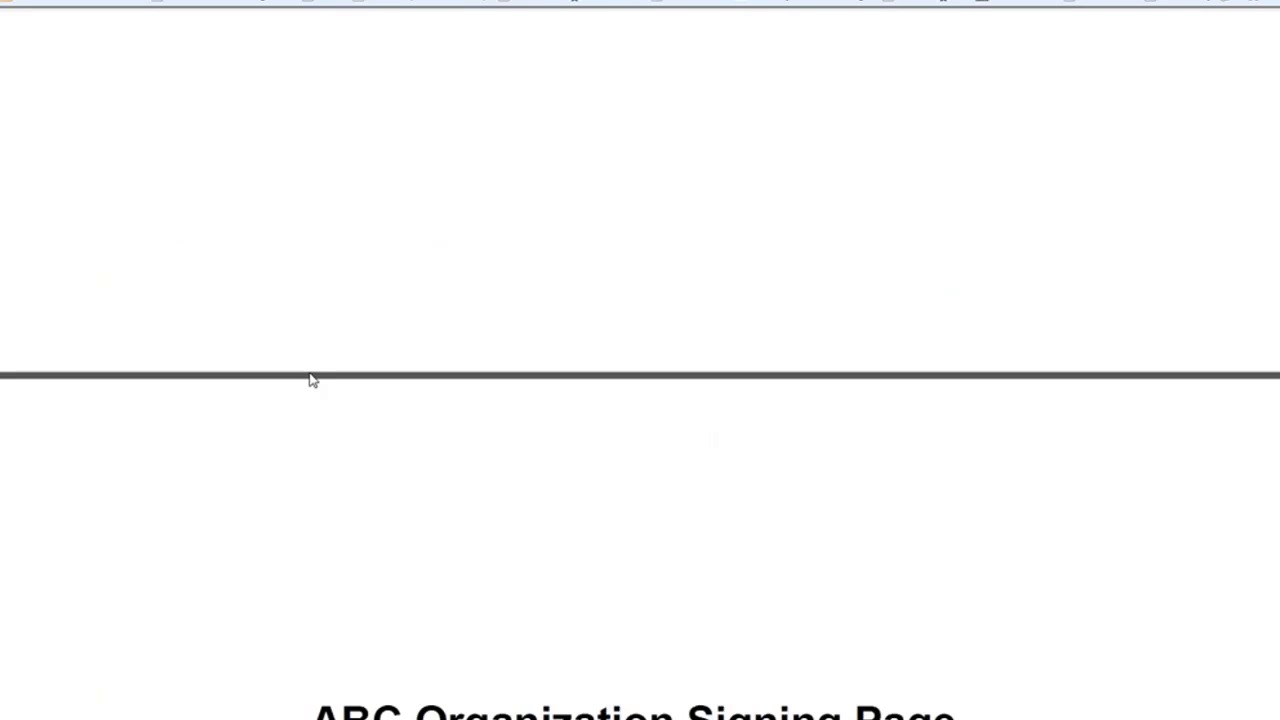
scroll(313, 383, "down", 10)
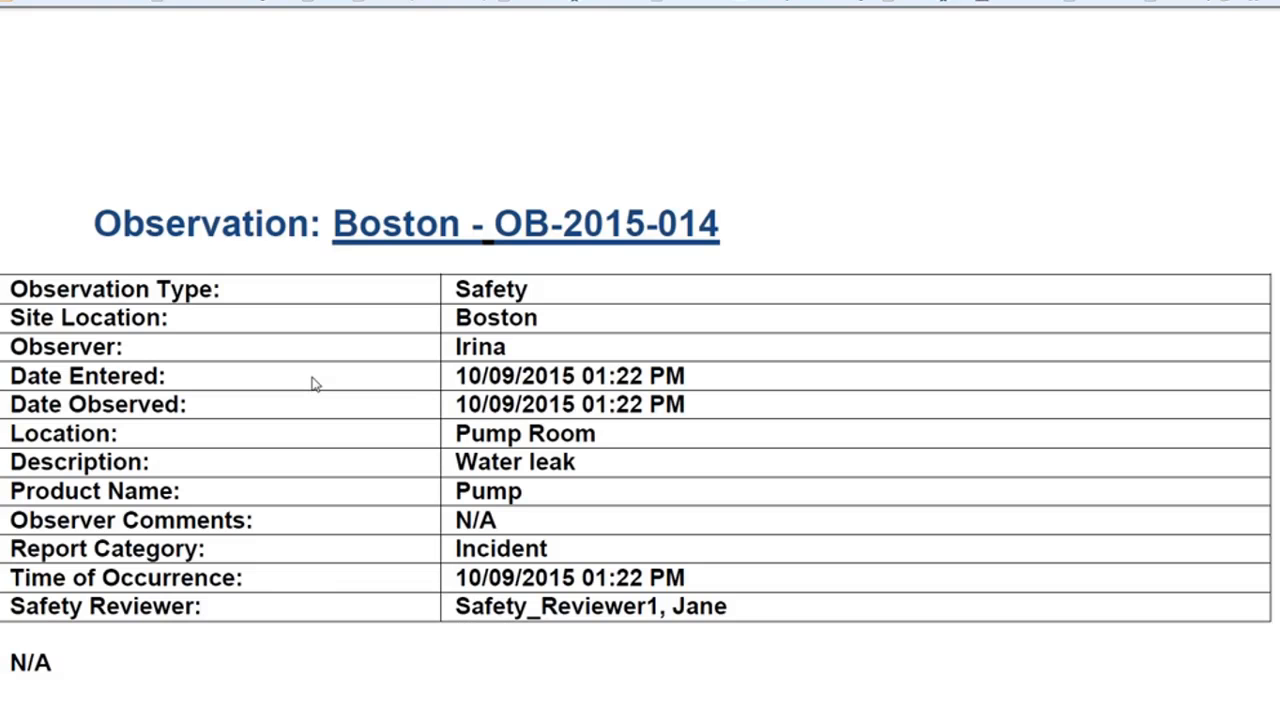
scroll(232, 278, "down", 5)
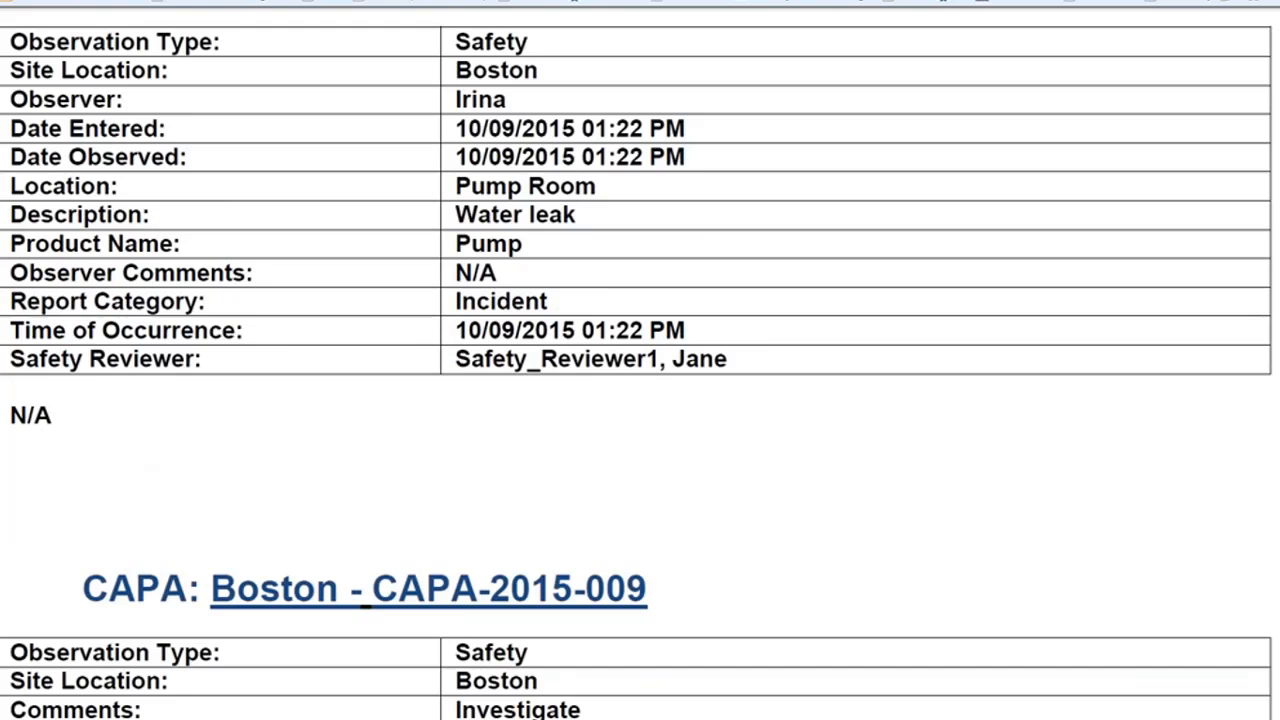
scroll(177, 258, "down", 3)
scroll(280, 274, "down", 15)
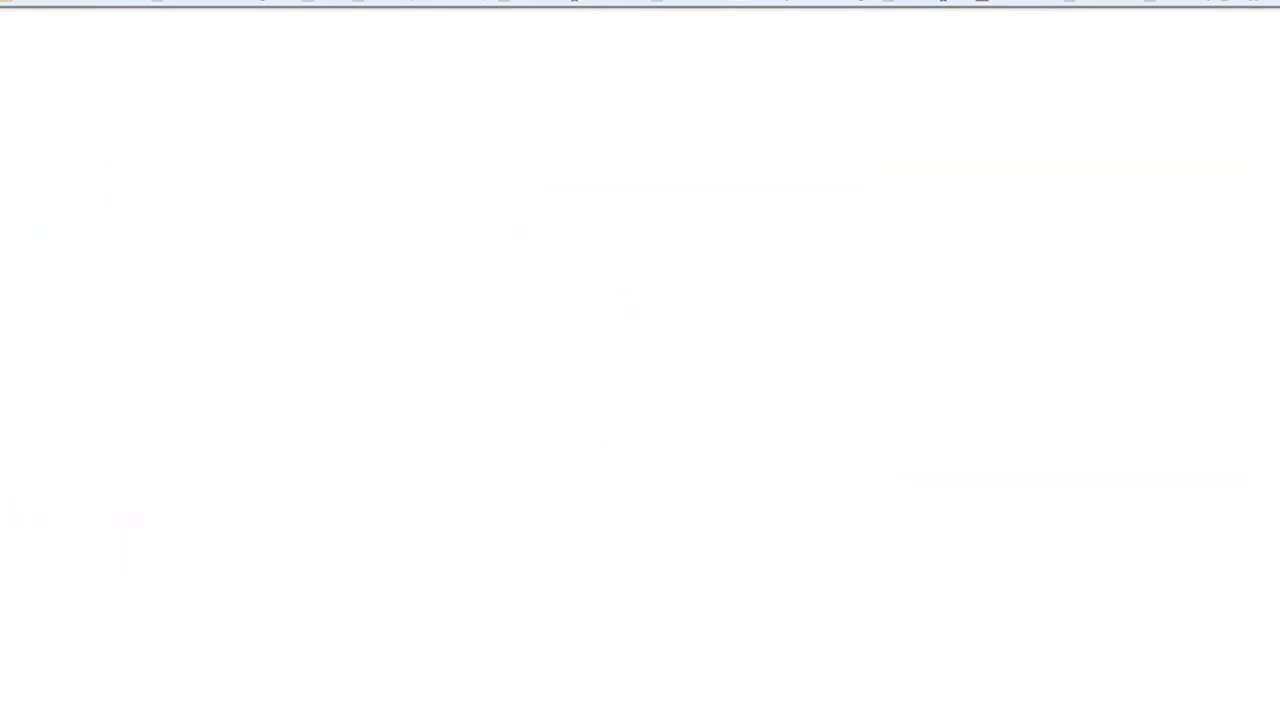
scroll(281, 271, "down", 3)
scroll(283, 277, "up", 10)
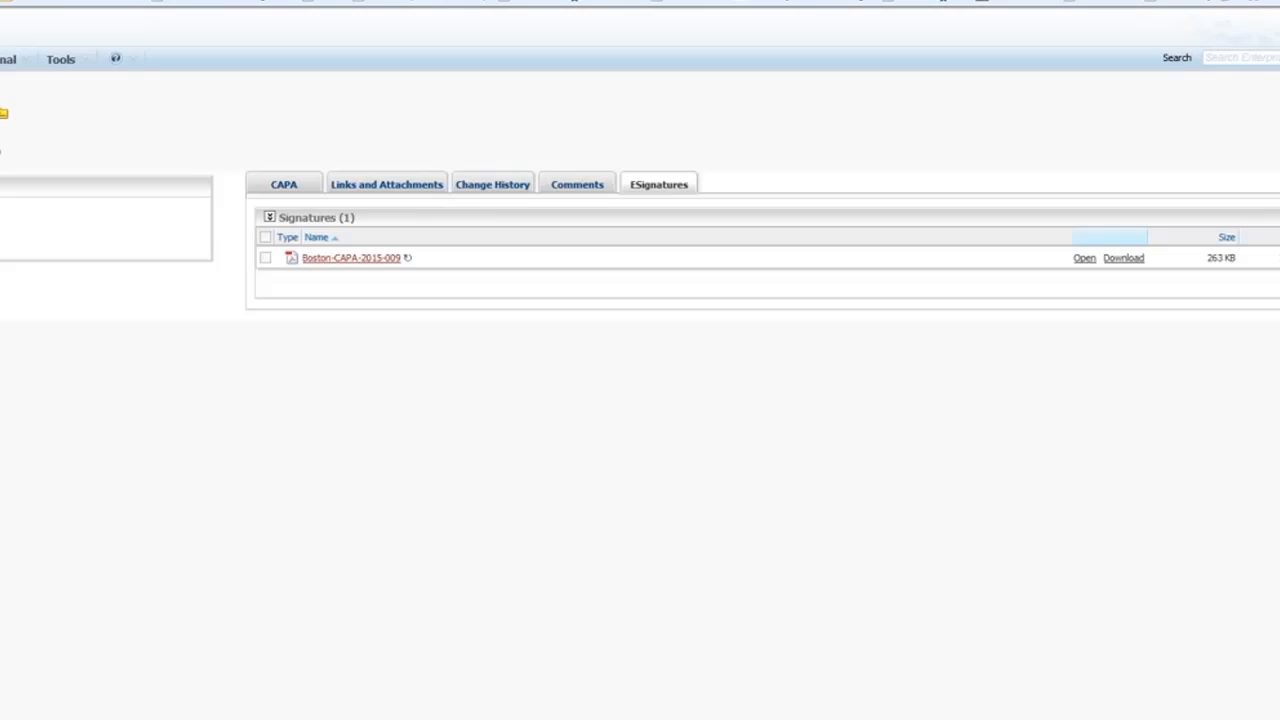
Go back from the signed PDF to the CAPA record.
key("alt+Left")
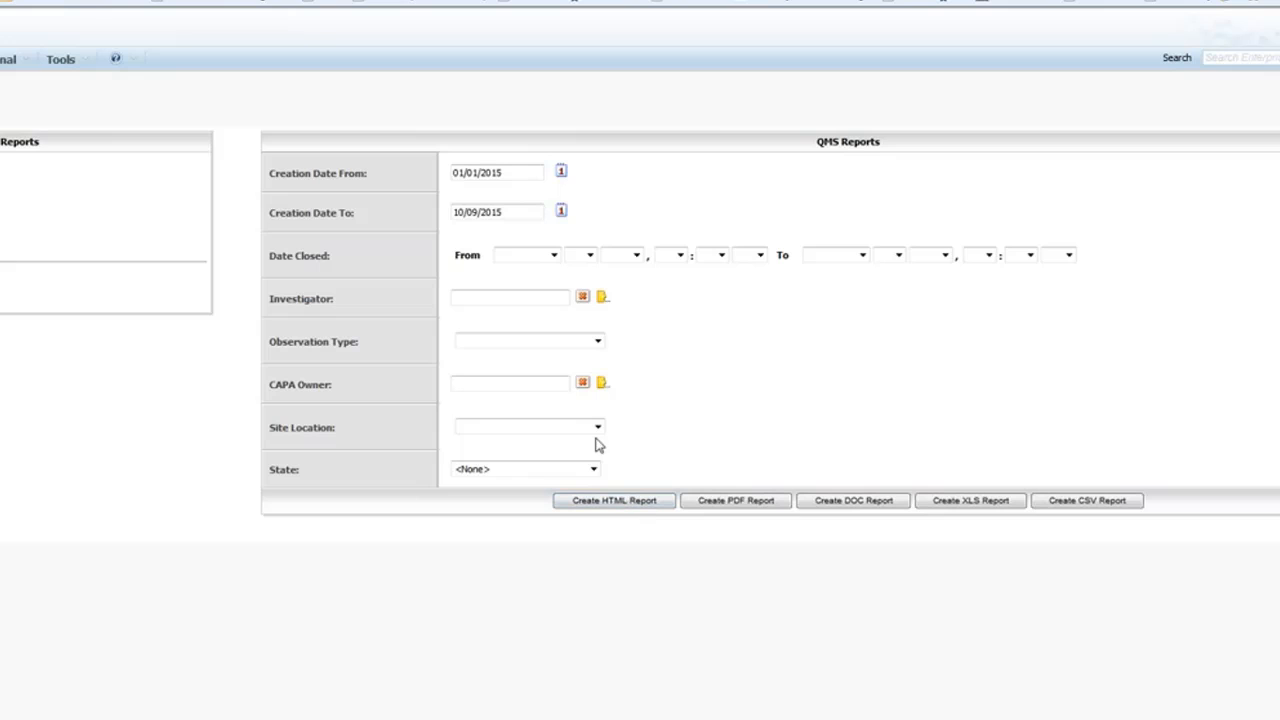
Create an HTML CAPA Status Report filtered to Safety observations at the Boston site.
left_click(592, 344)
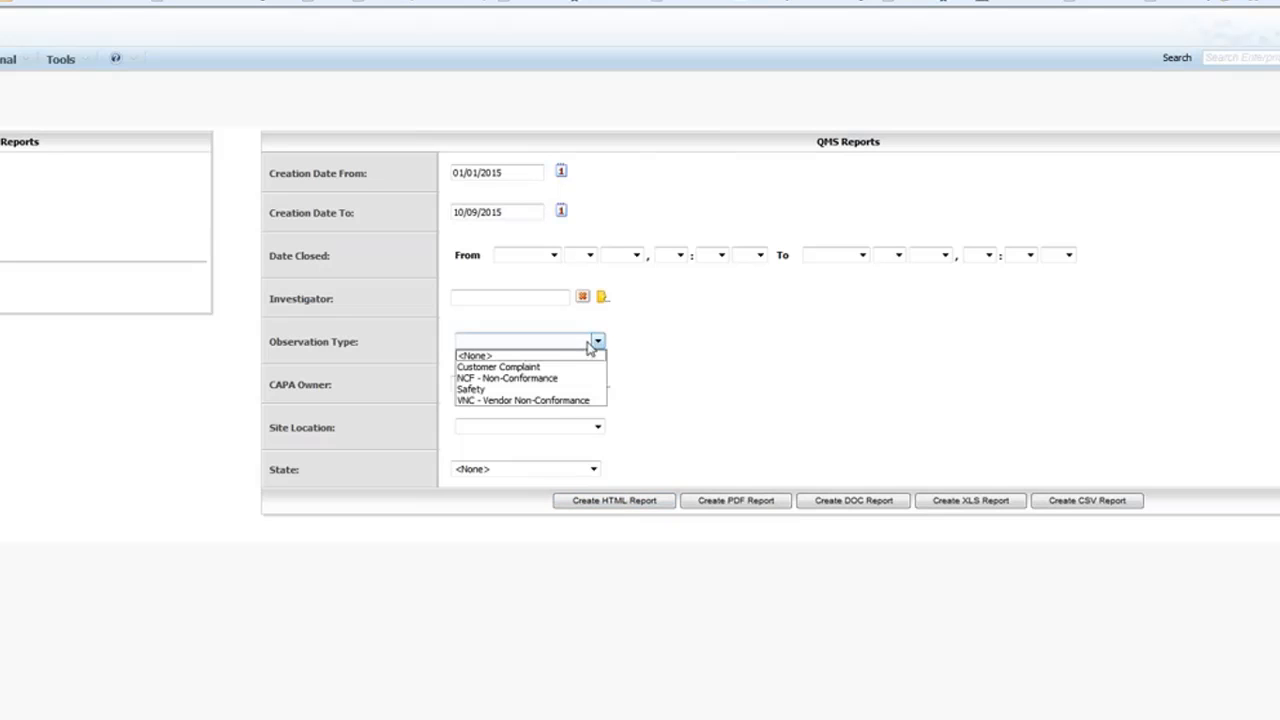
left_click(545, 389)
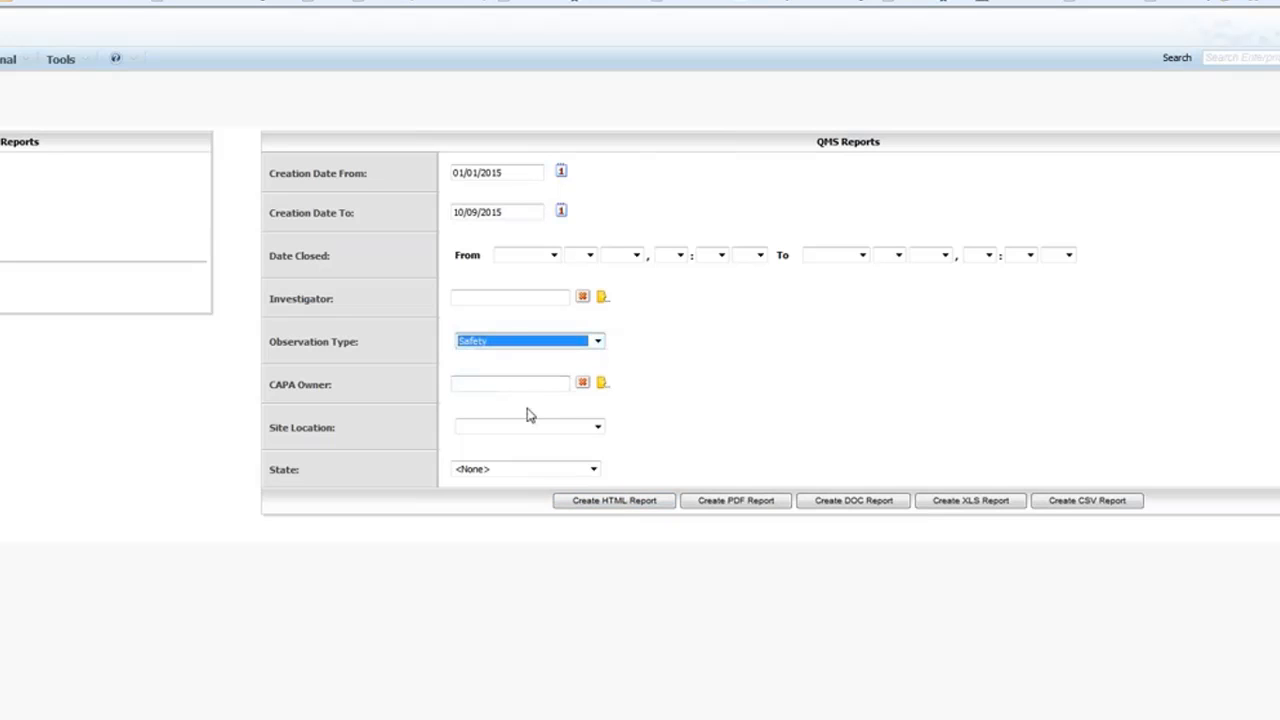
left_click(597, 428)
left_click(541, 459)
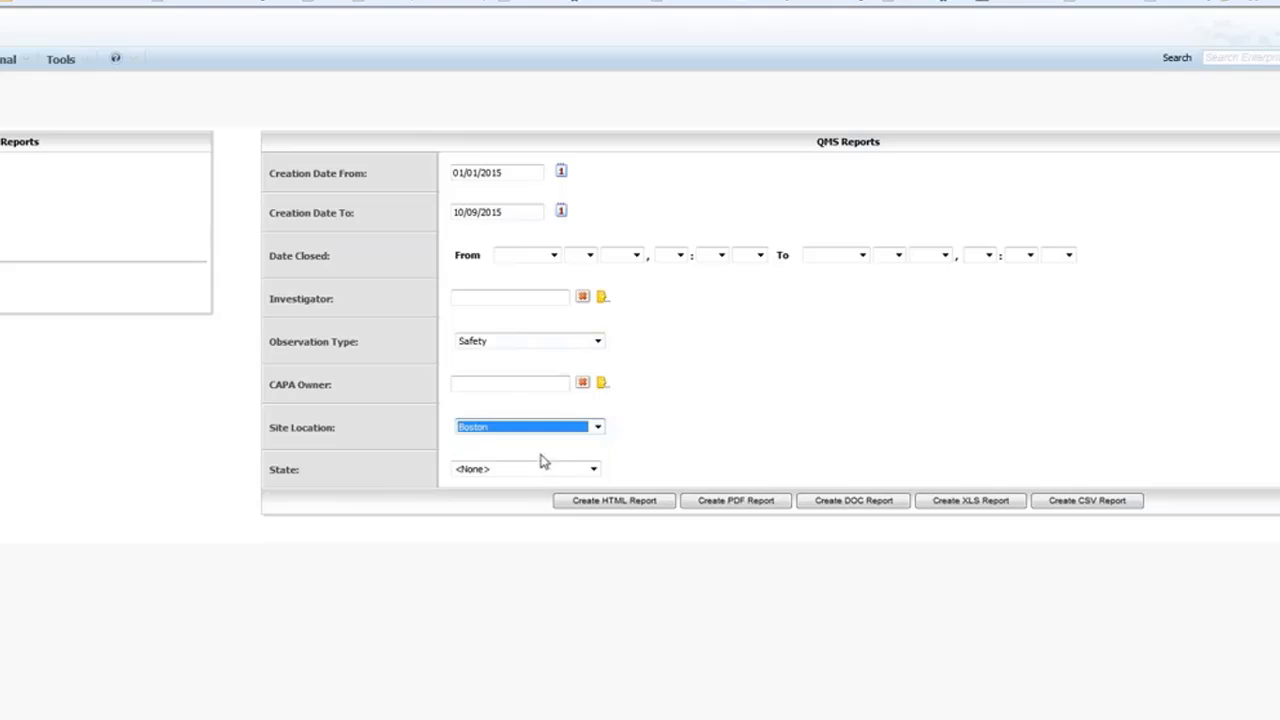
left_click(631, 509)
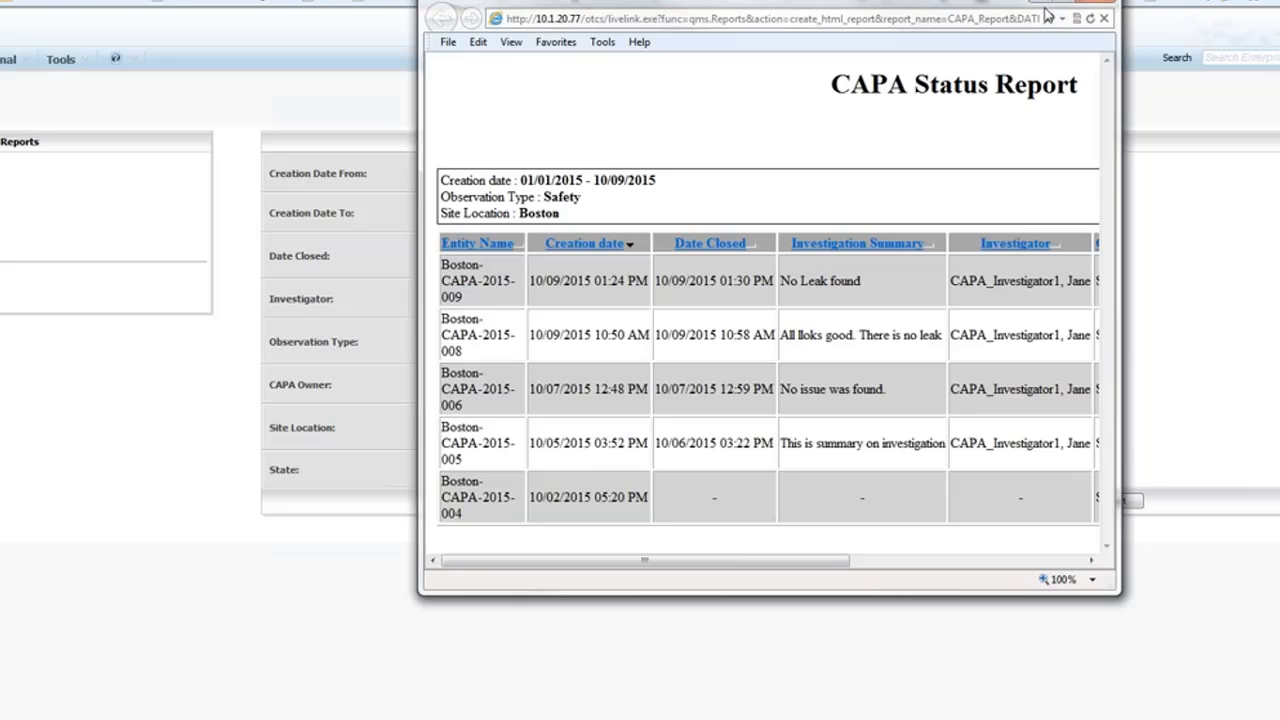
Maximize the report window and highlight its generation details and creation date range.
left_click(1058, 3)
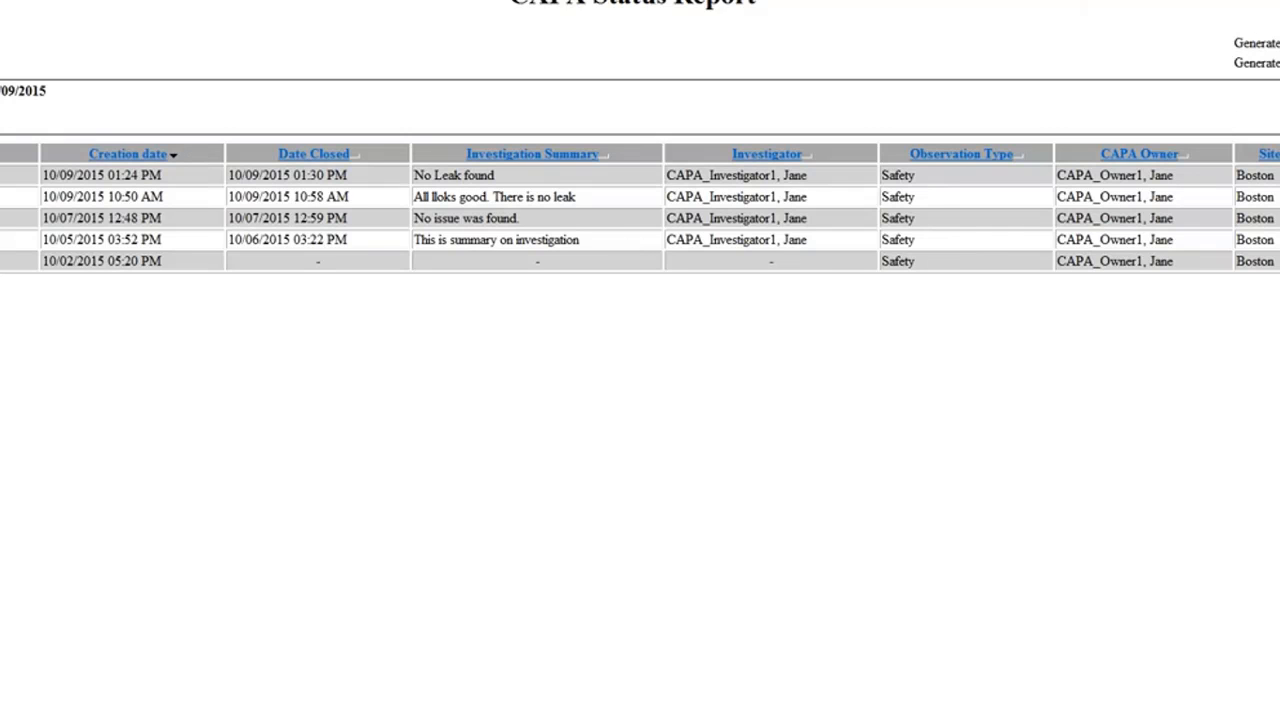
left_click_drag(1235, 43, 1279, 63)
left_click_drag(49, 91, 1, 91)
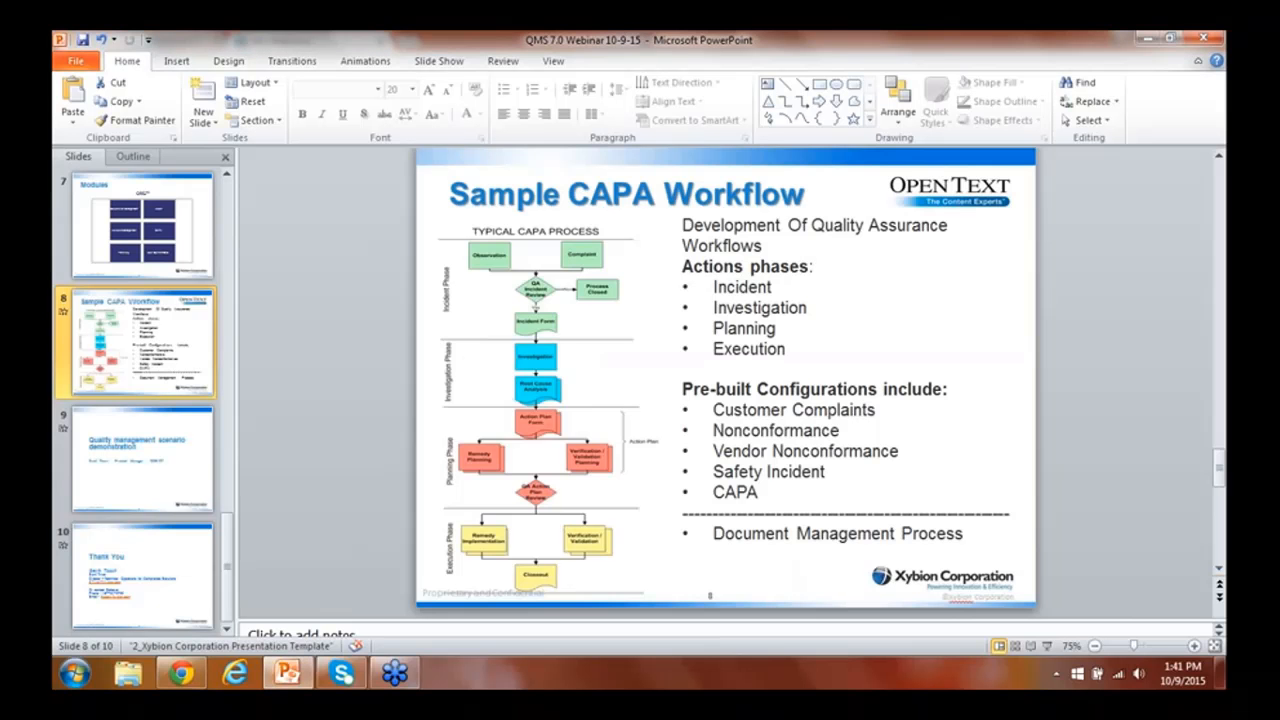
Move to slide 10, the closing Thank You slide, and present it as a full-screen slide show.
key("Down")
key("Down")
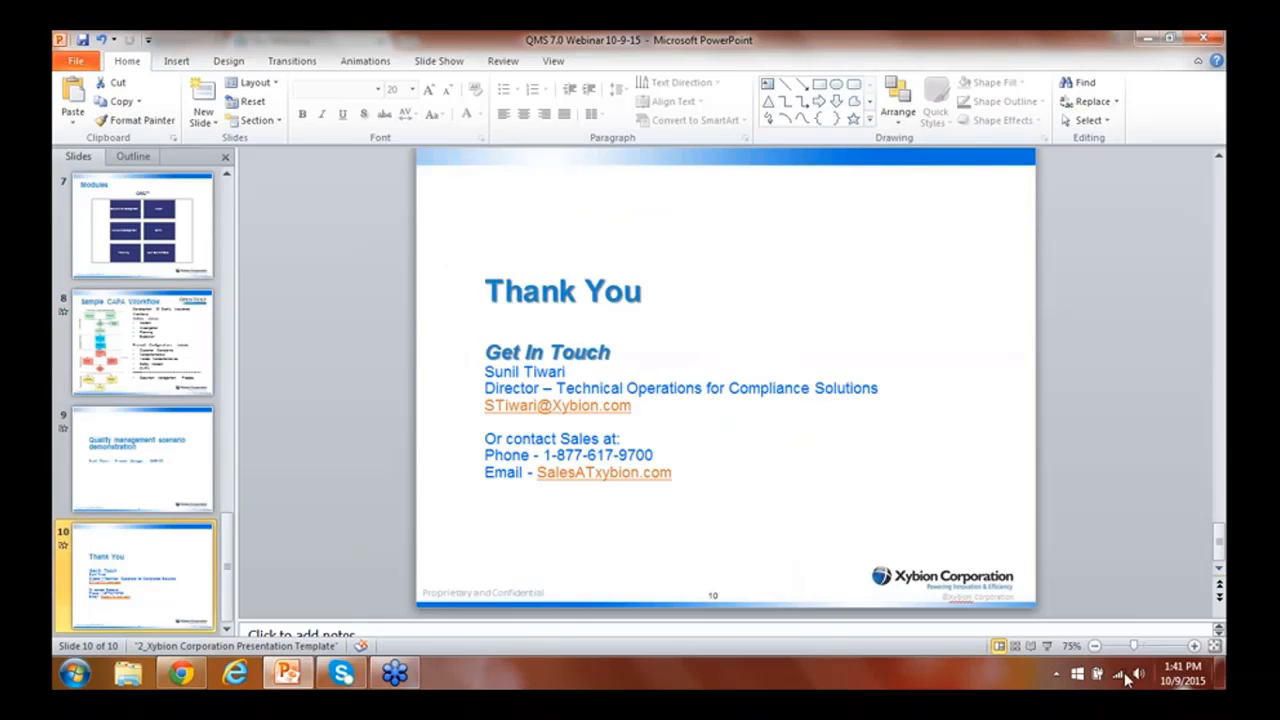
left_click(1049, 646)
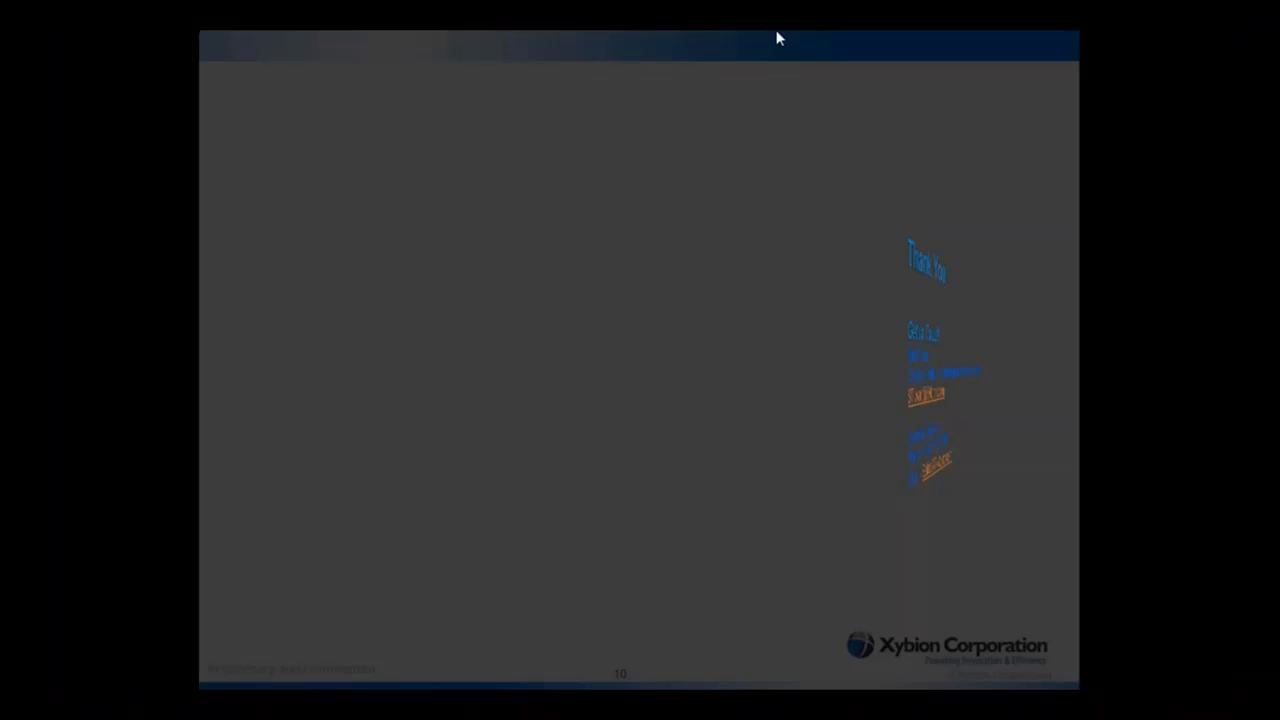